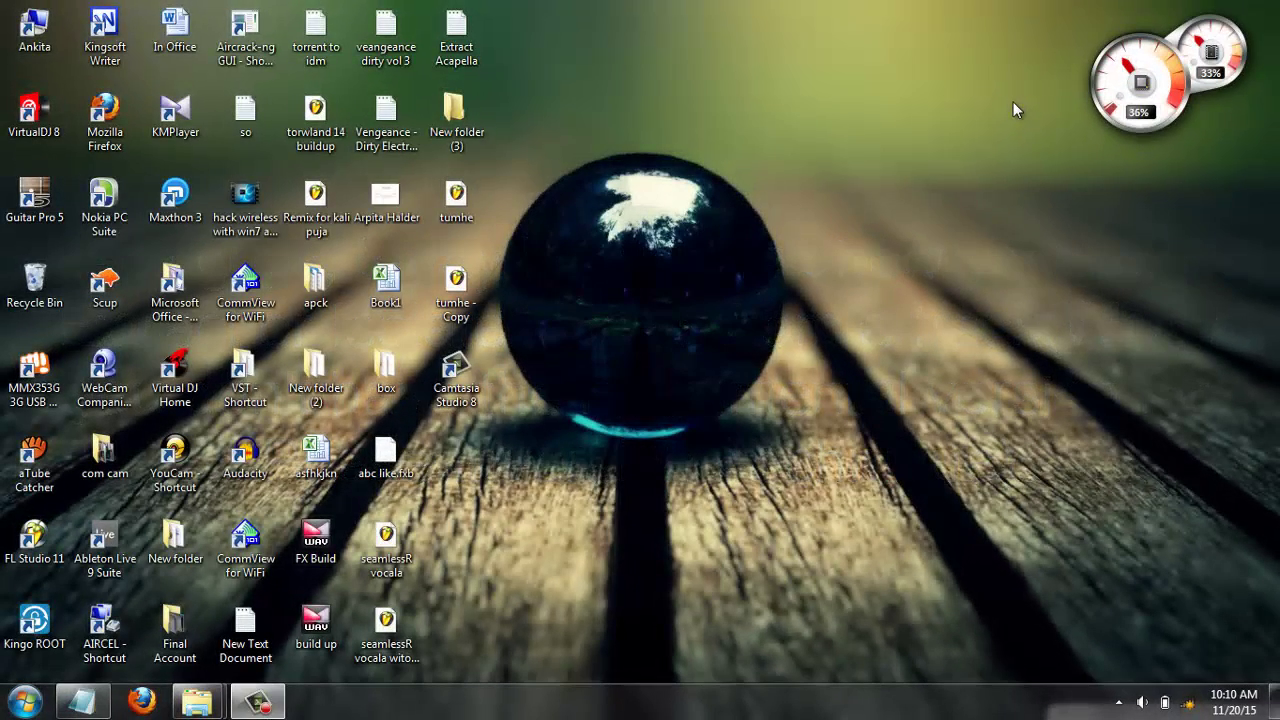
- Open the Extract Acapella notes and review the third-party and pre-installed plugins needed for extracting an acapella
left_click(82, 700)
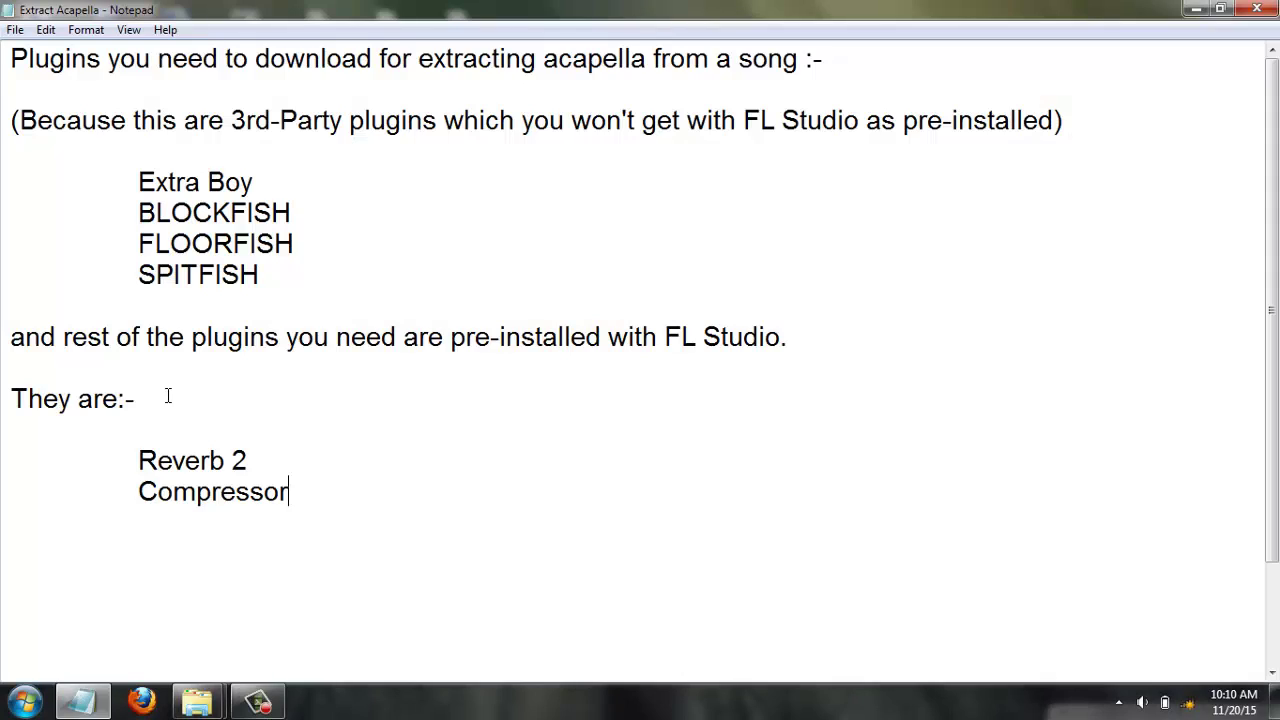
left_click_drag(12, 60, 459, 71)
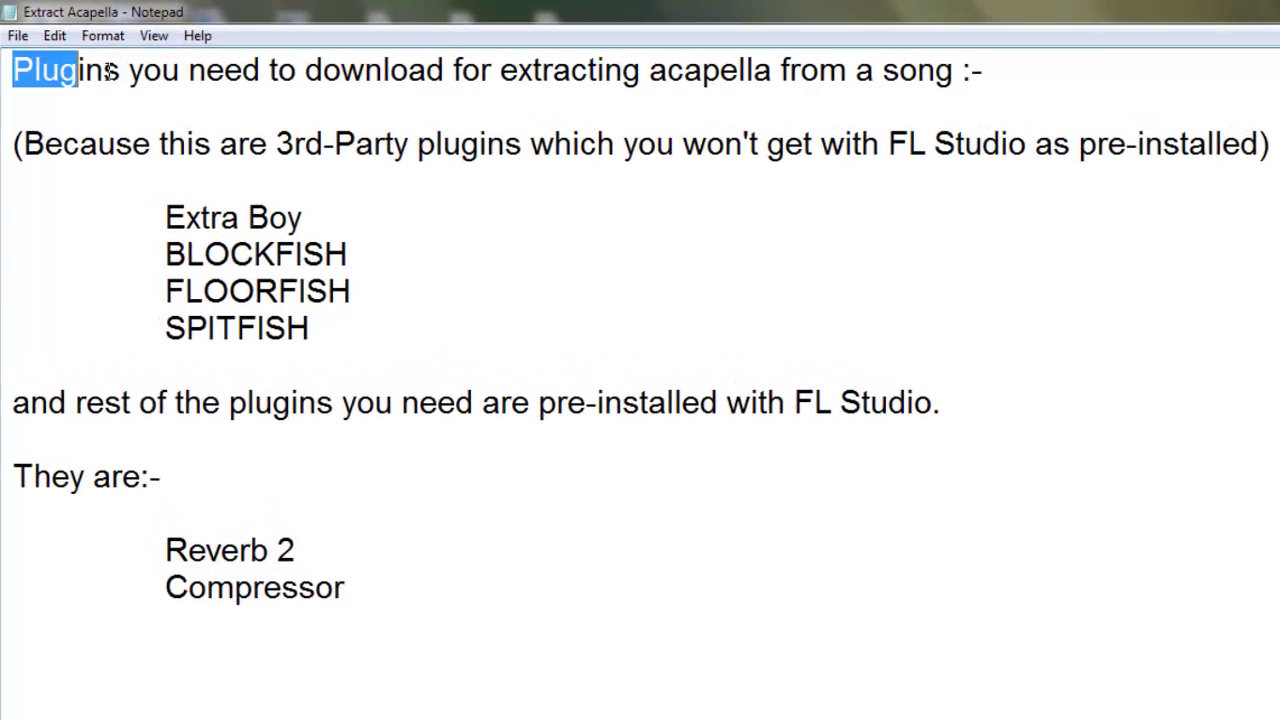
left_click_drag(549, 85, 720, 94)
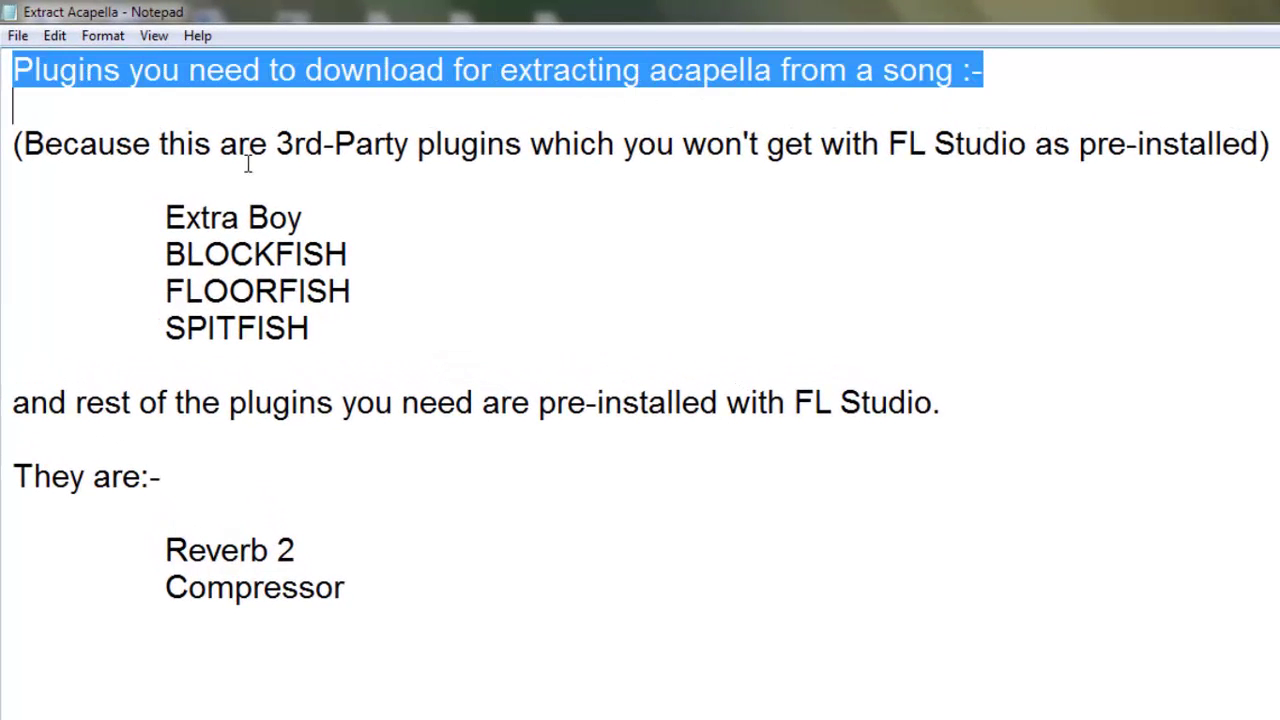
left_click_drag(166, 217, 317, 329)
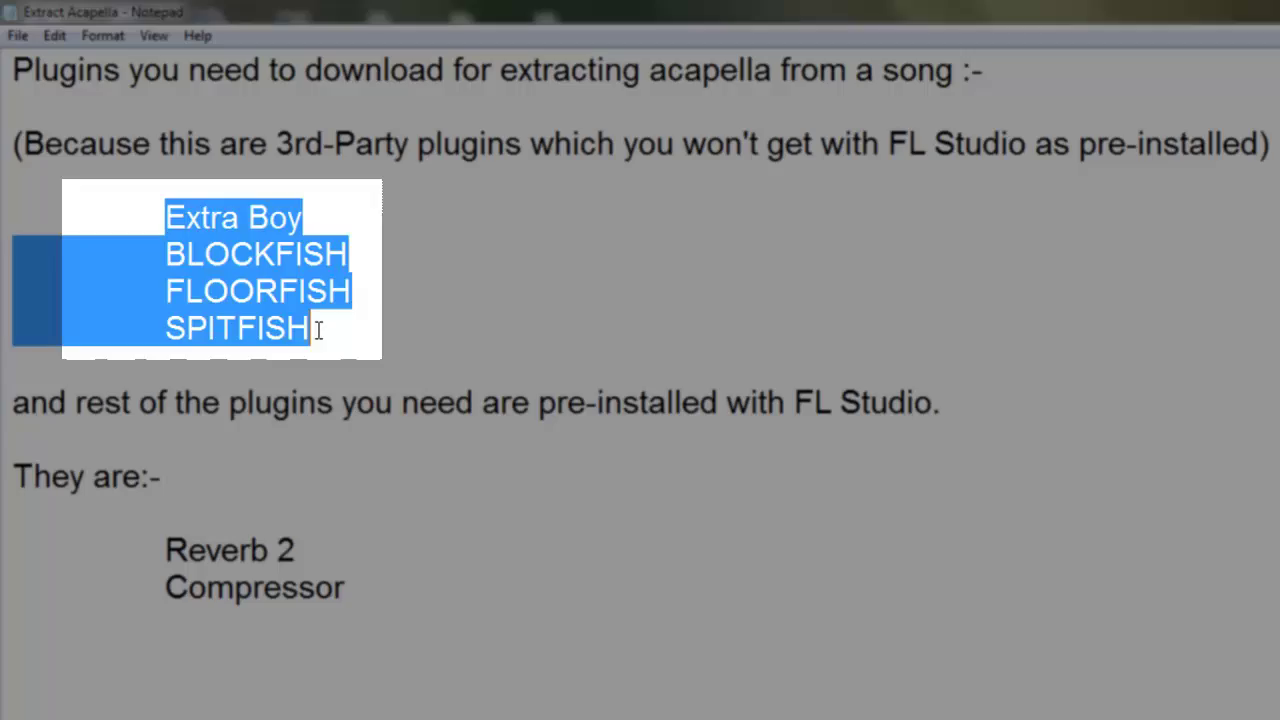
left_click(328, 324)
left_click_drag(173, 218, 333, 400)
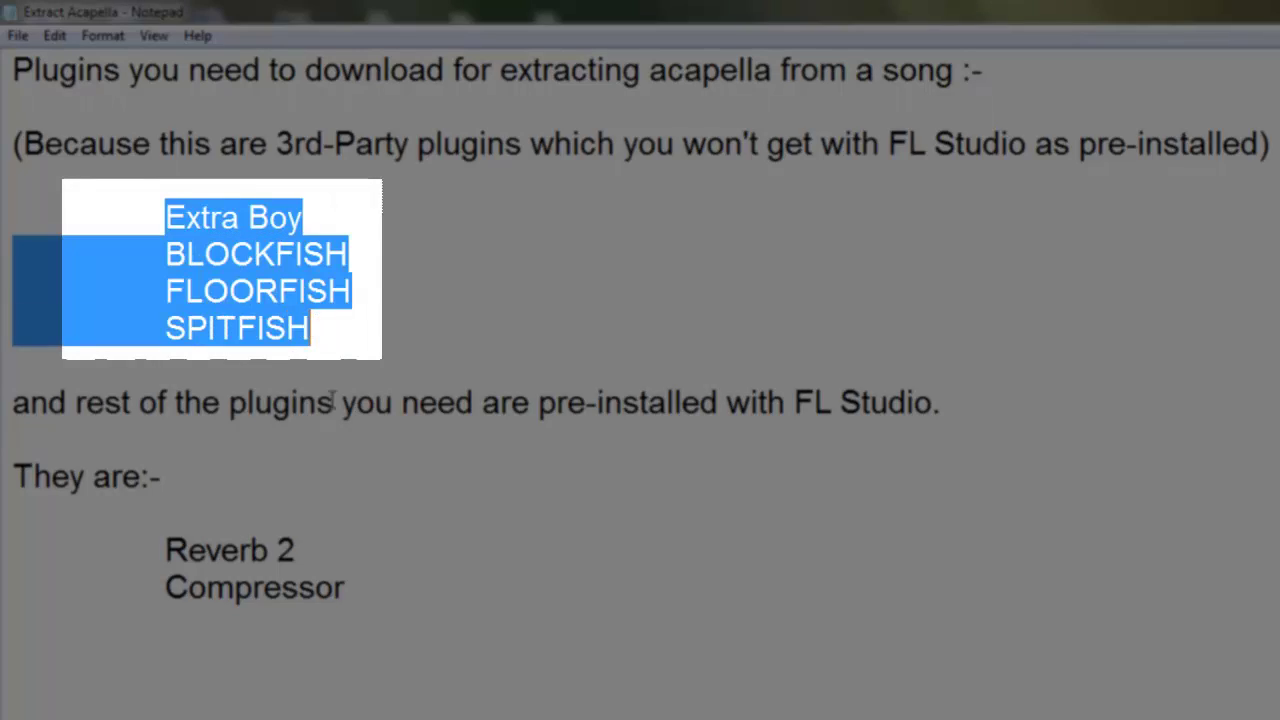
left_click_drag(168, 550, 363, 608)
left_click(350, 598)
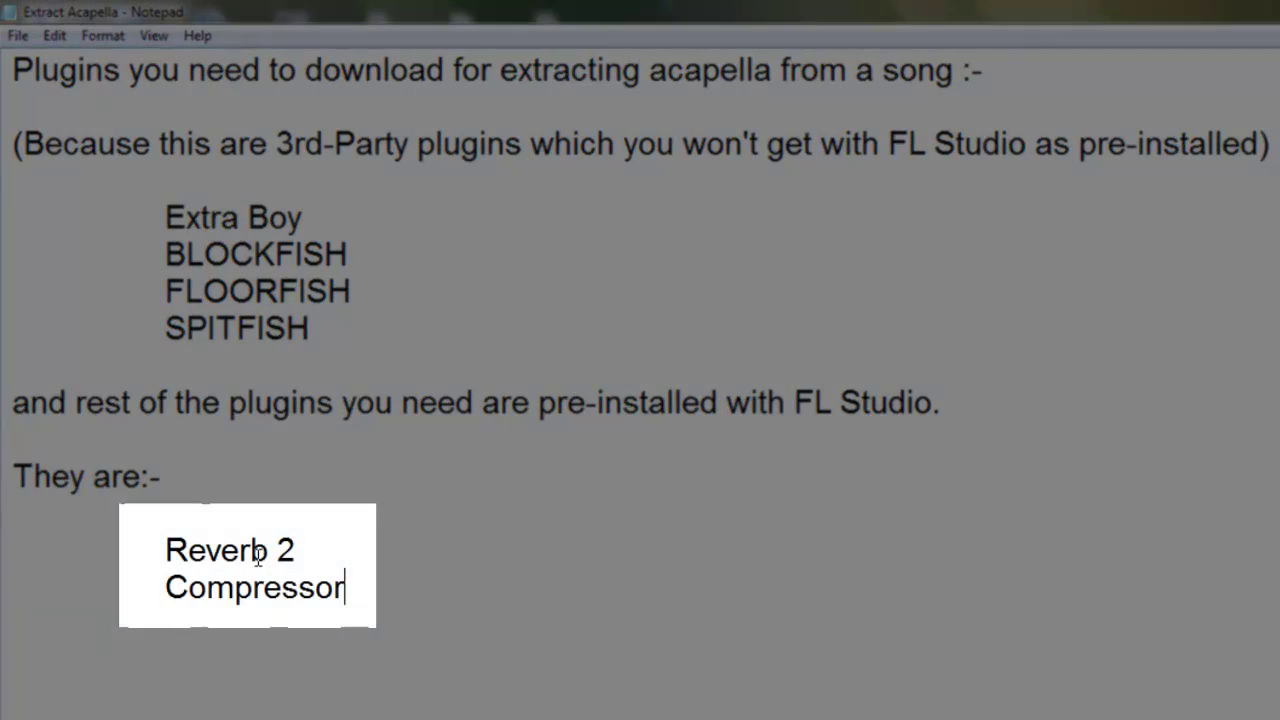
left_click_drag(170, 540, 360, 591)
left_click(360, 591)
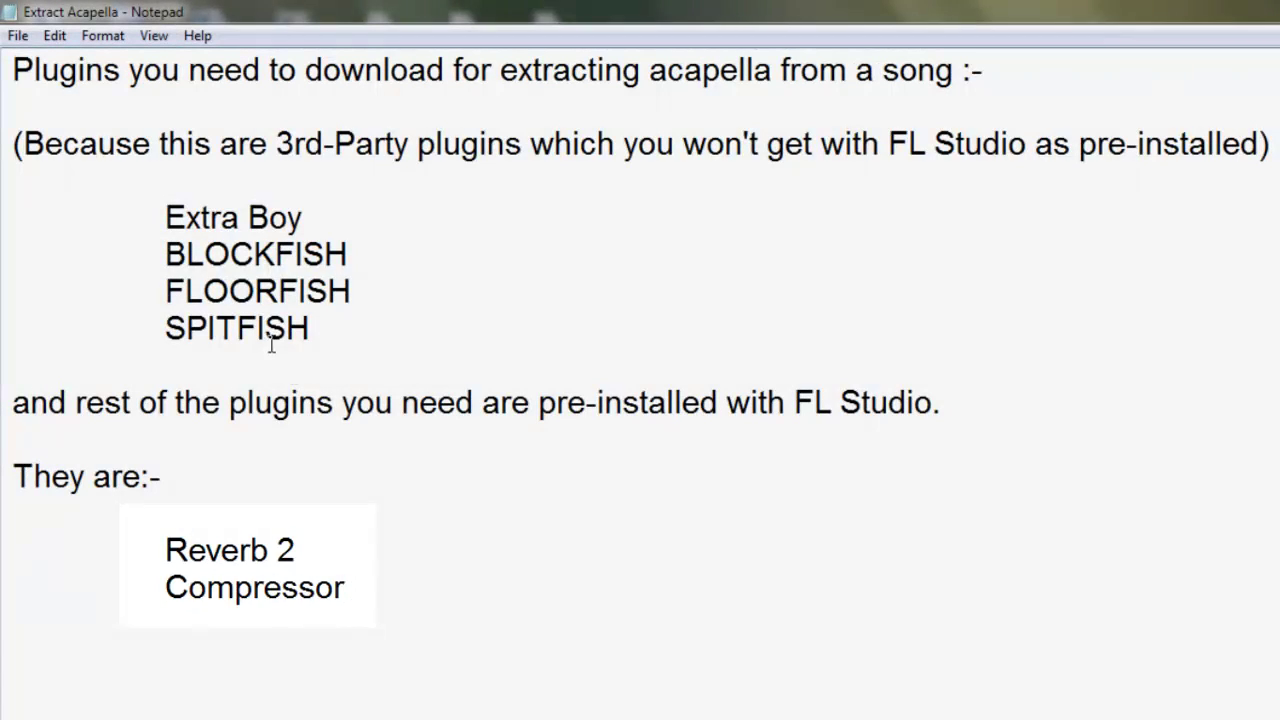
- Go over the third-party plugin names Extra Boy, BLOCKFISH, FLOORFISH and SPITFISH in the notes
left_click_drag(166, 218, 310, 330)
left_click(320, 328)
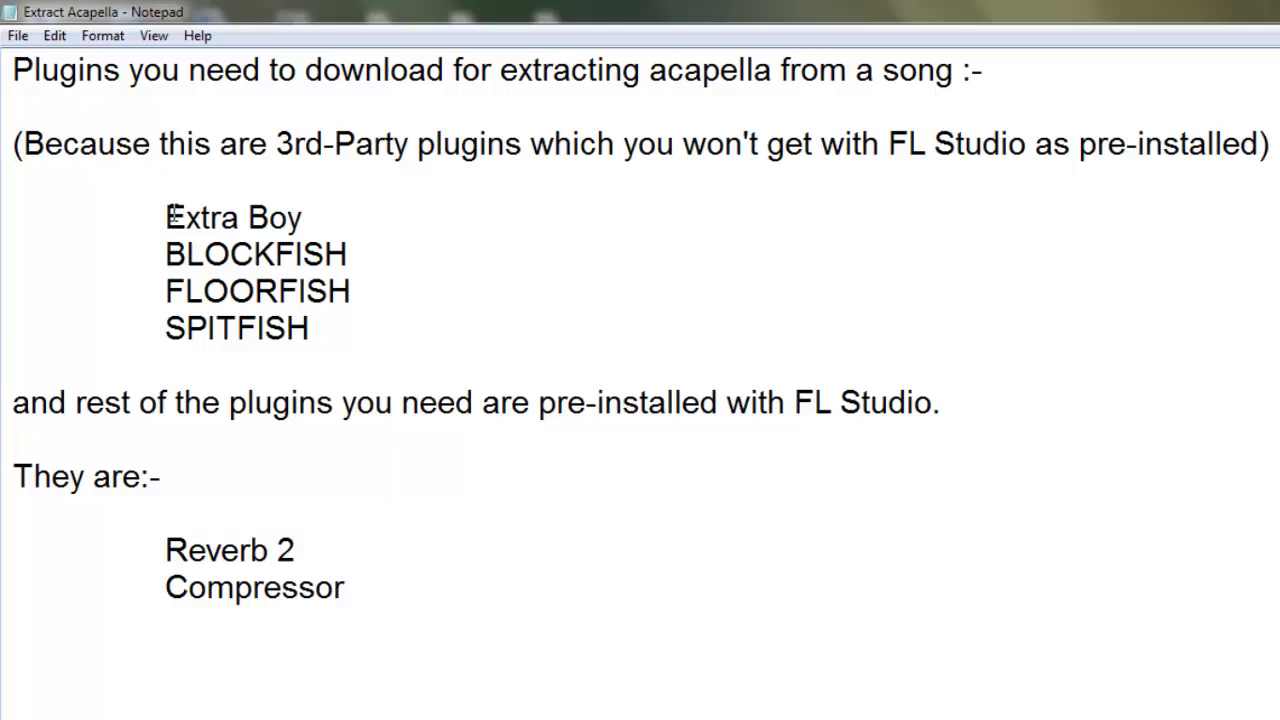
left_click_drag(302, 218, 167, 214)
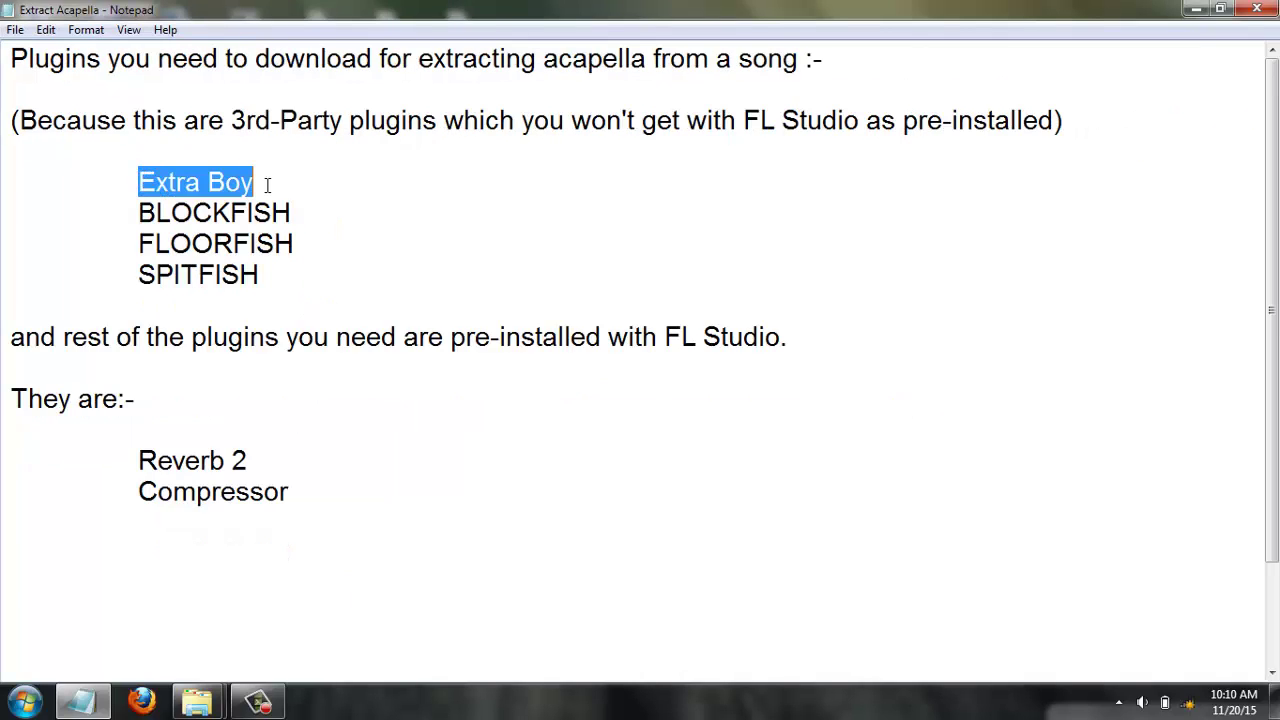
left_click(139, 182)
left_click_drag(139, 182, 244, 180)
left_click_drag(141, 211, 244, 274)
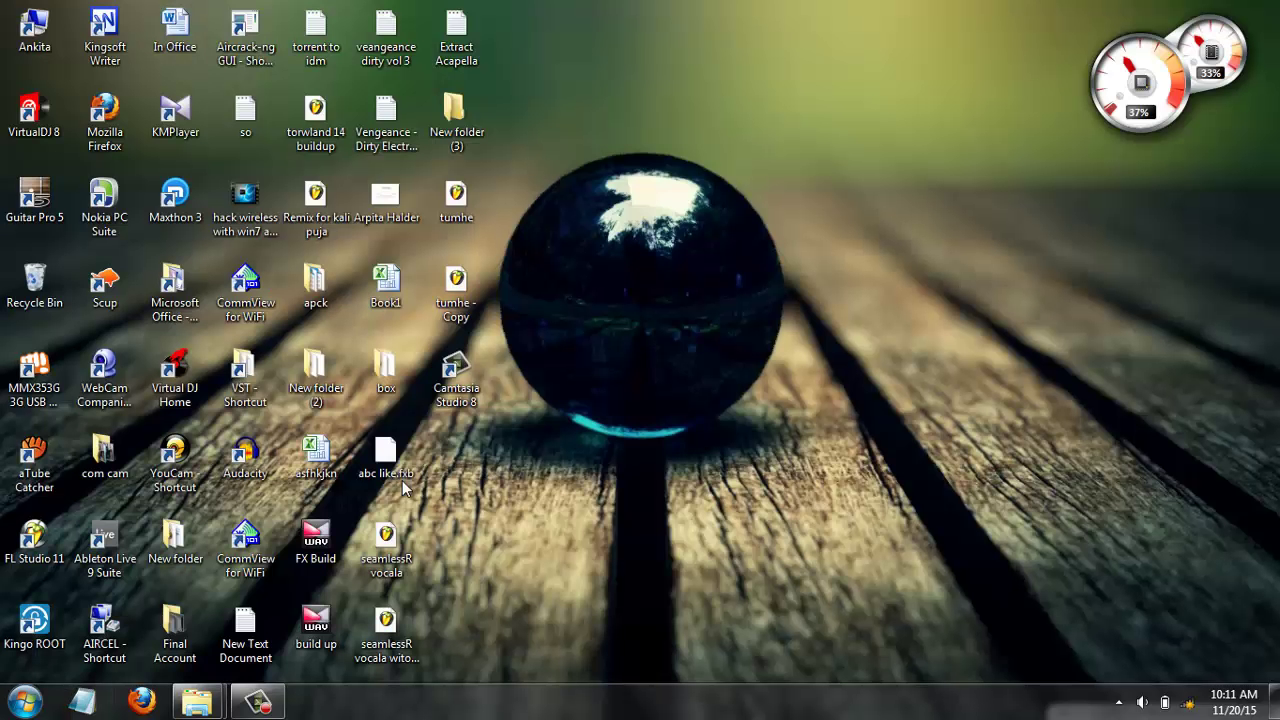
- Copy BLOCKFISH.dll, Extra Boy.dll, FLOORFISH.dll and SPITFISH.dll from New folder (3) and close that folder
mouse_move(197, 703)
left_click(310, 605)
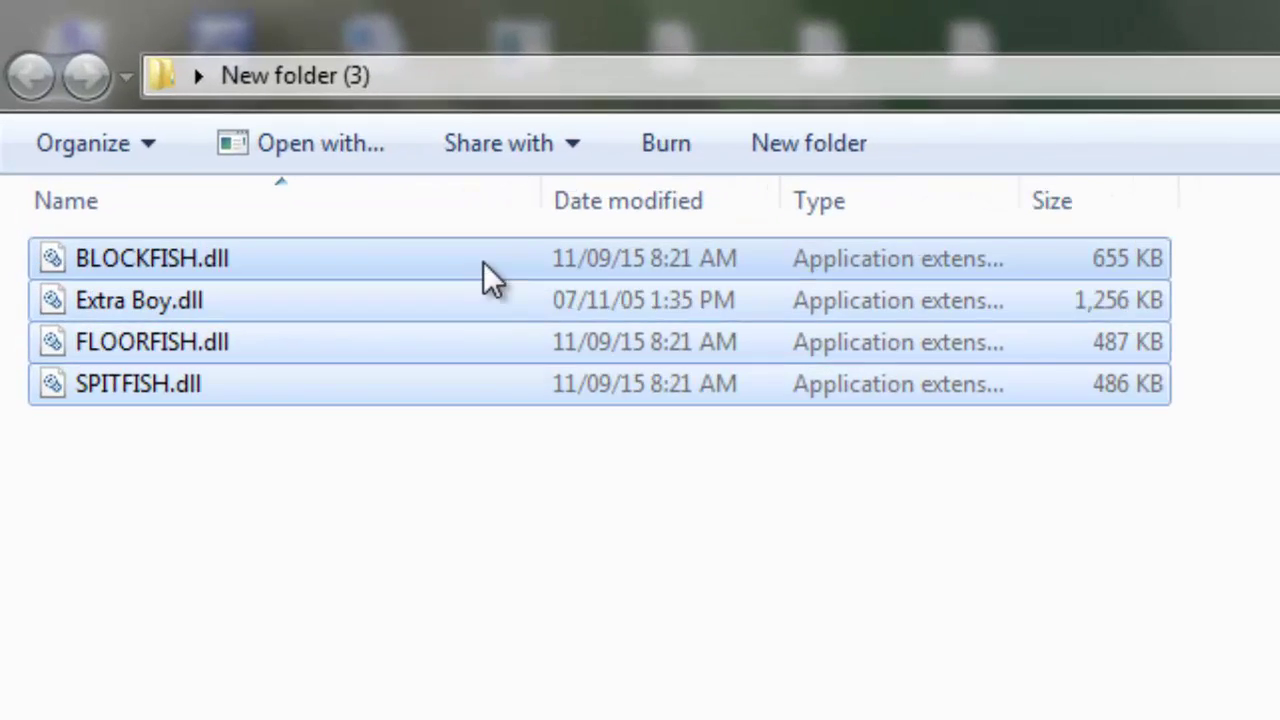
right_click(470, 256)
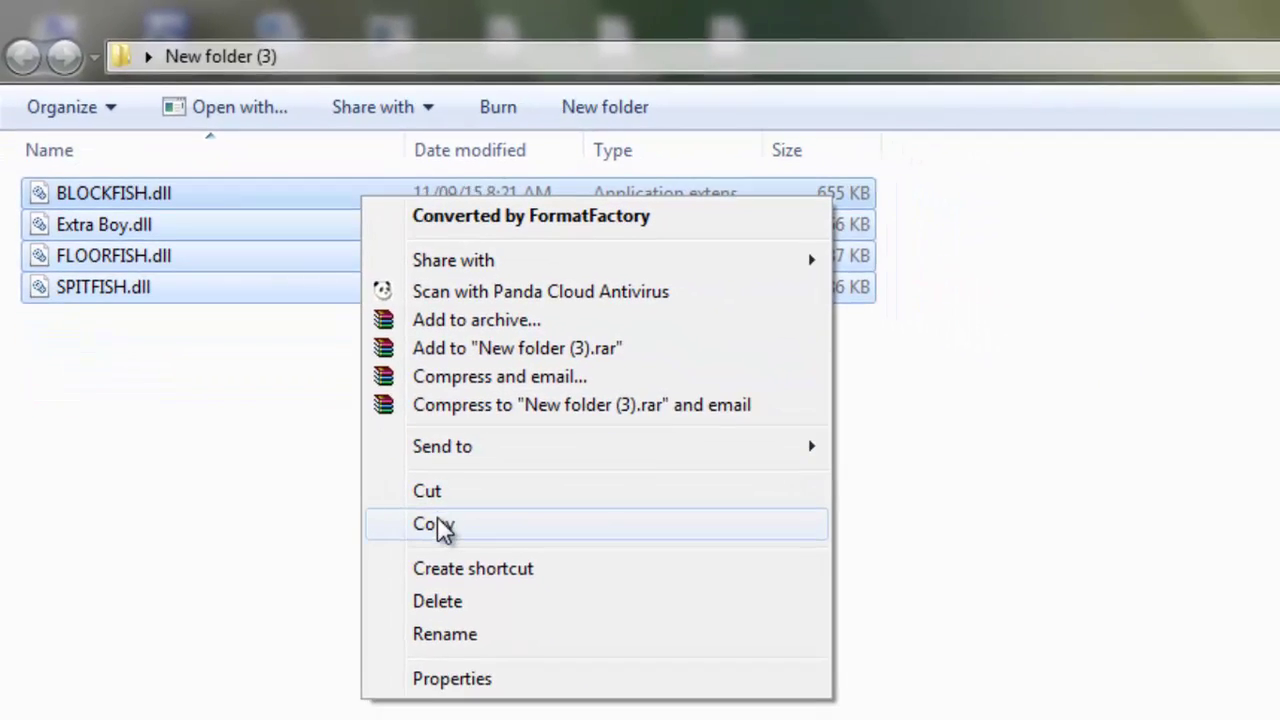
left_click(562, 678)
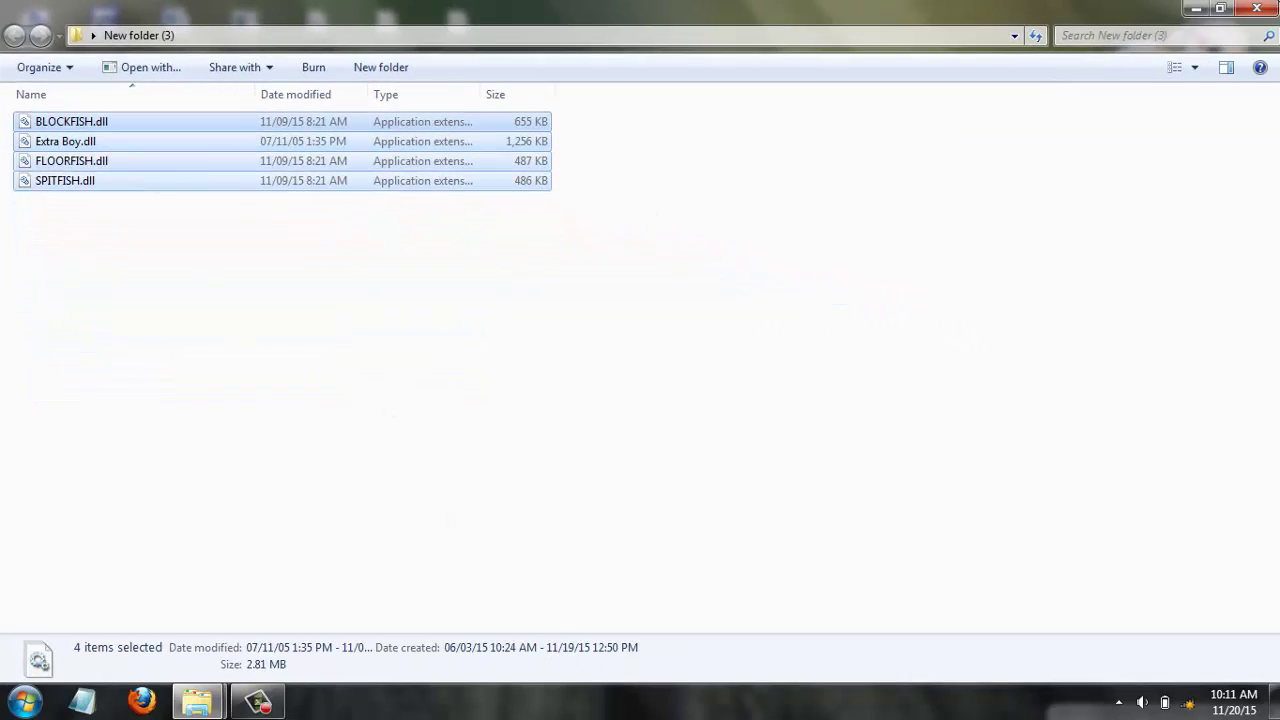
left_click(1266, 9)
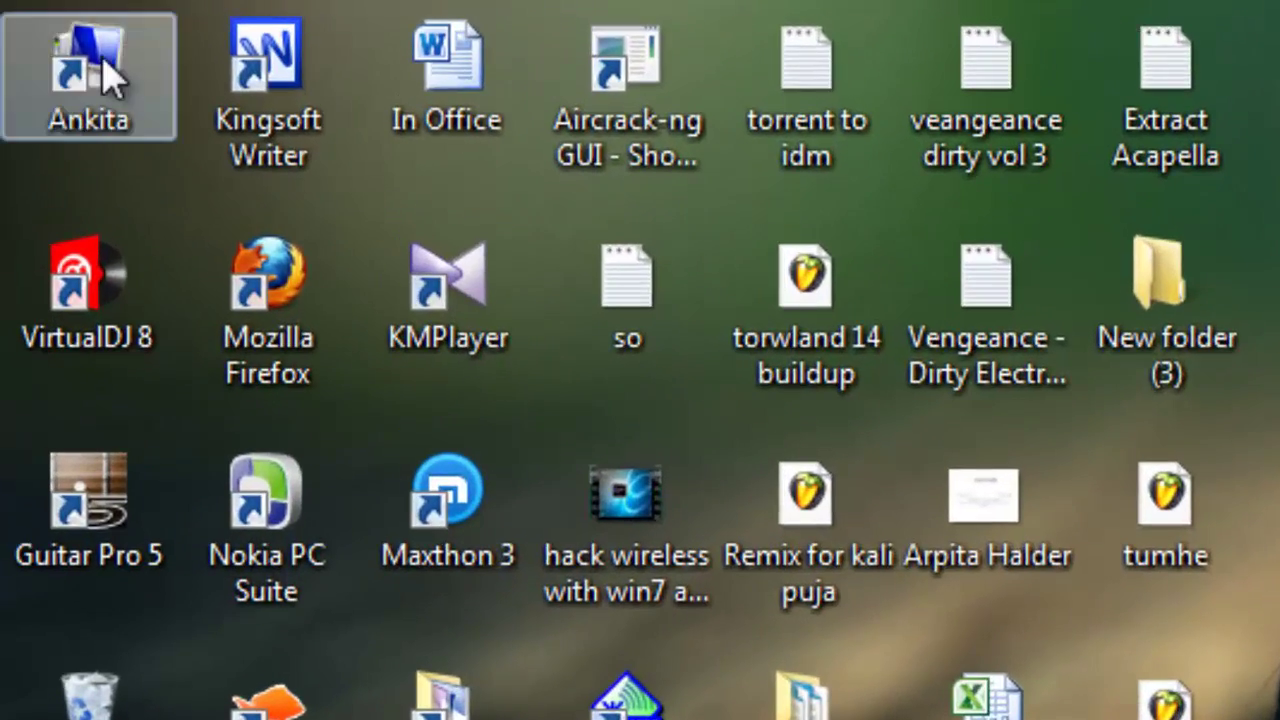
- Open the VST folder at C:, Program Files (x86), Image-Line, FL Studio 11, Plugins
double_click(54, 40)
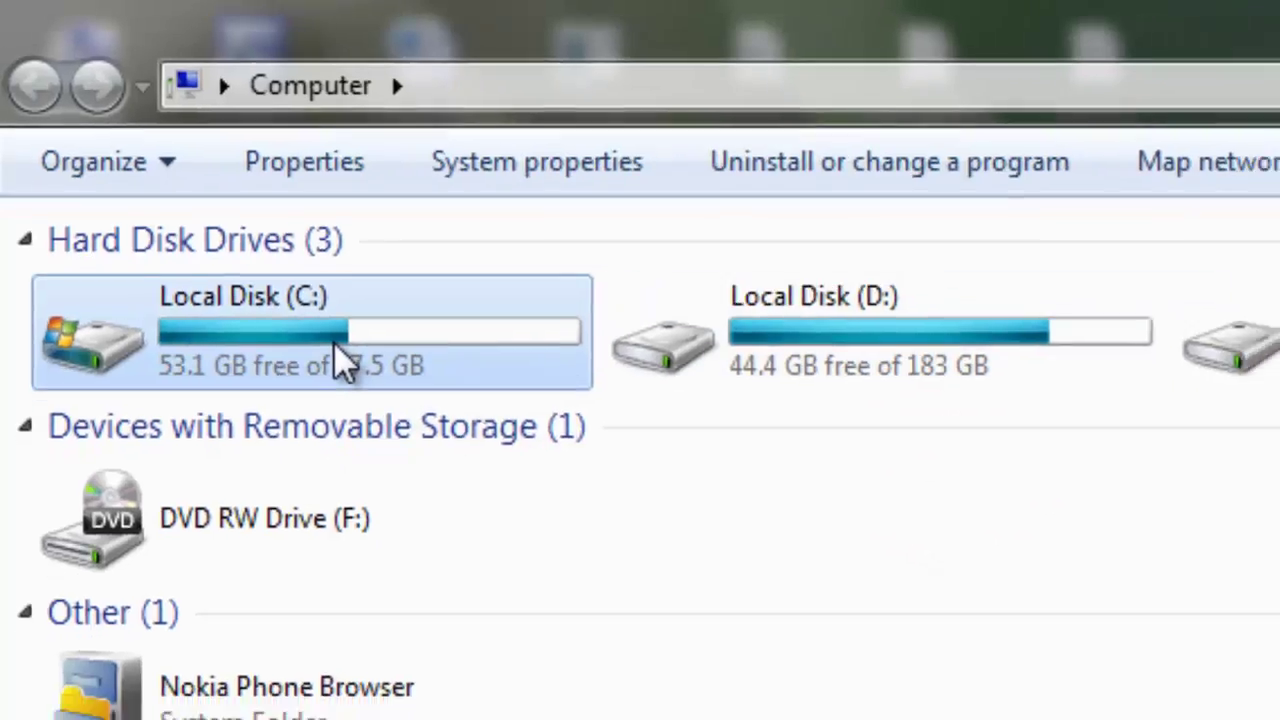
double_click(365, 385)
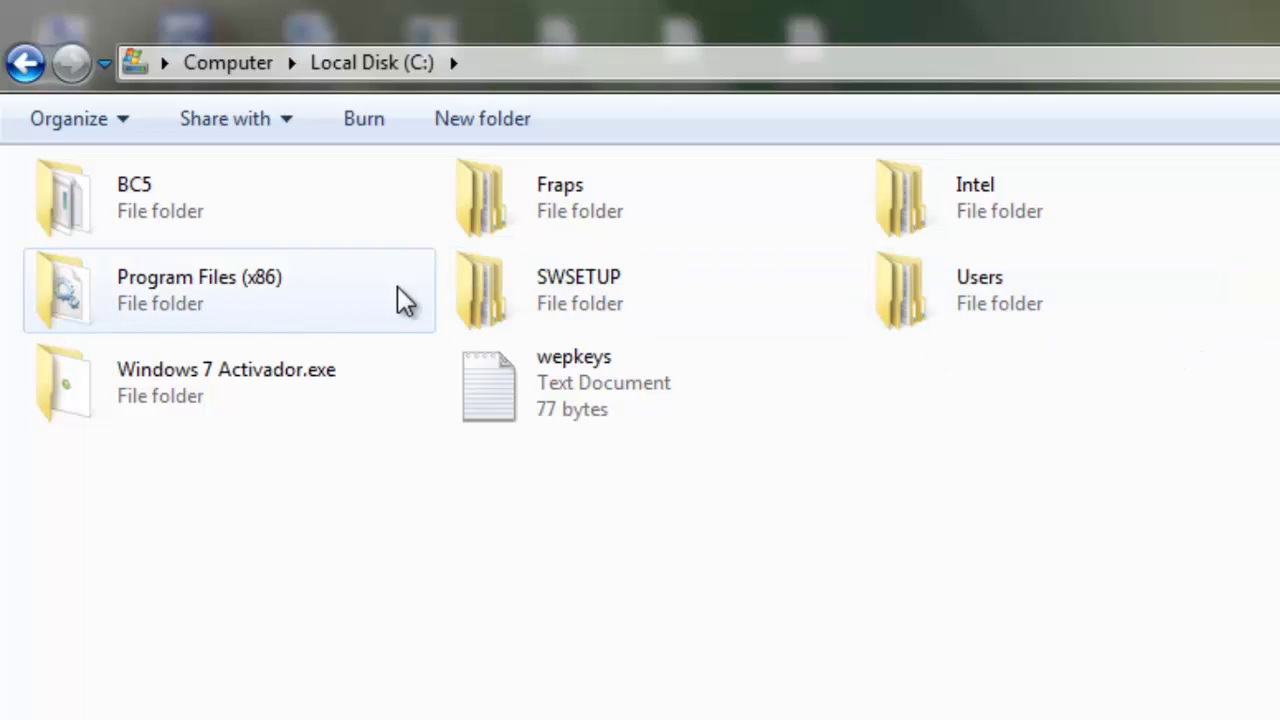
double_click(280, 300)
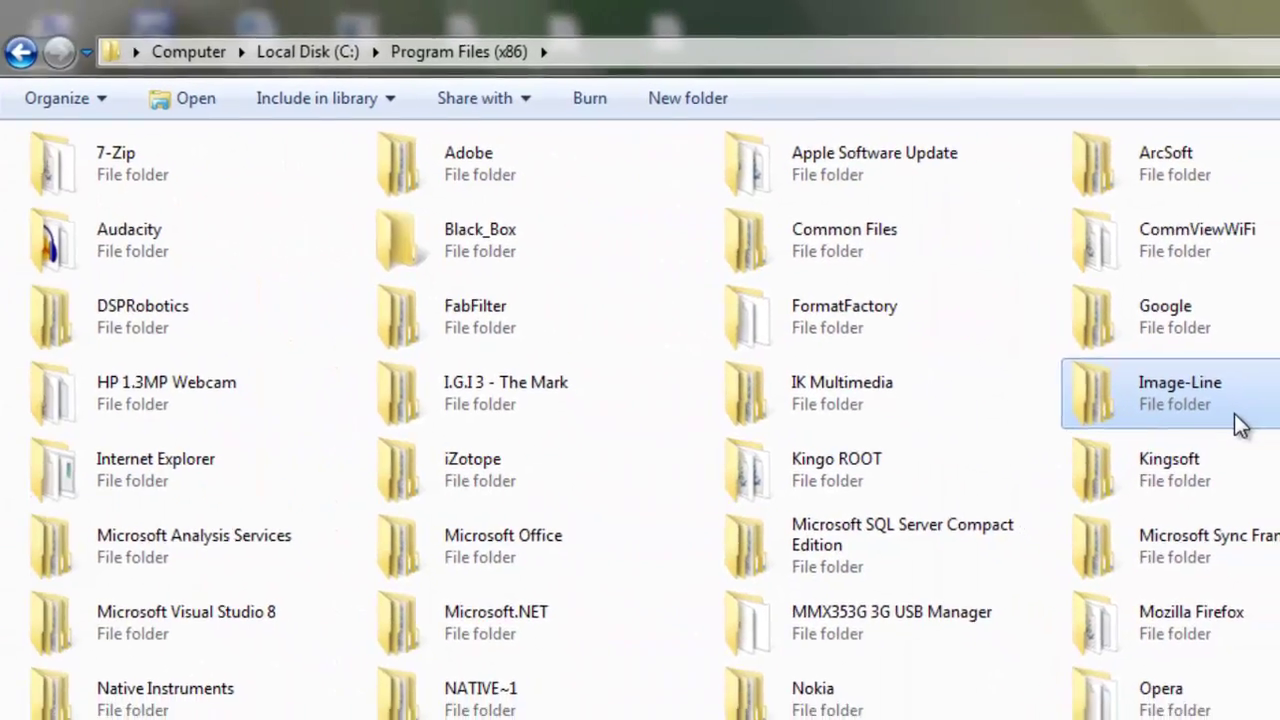
double_click(690, 350)
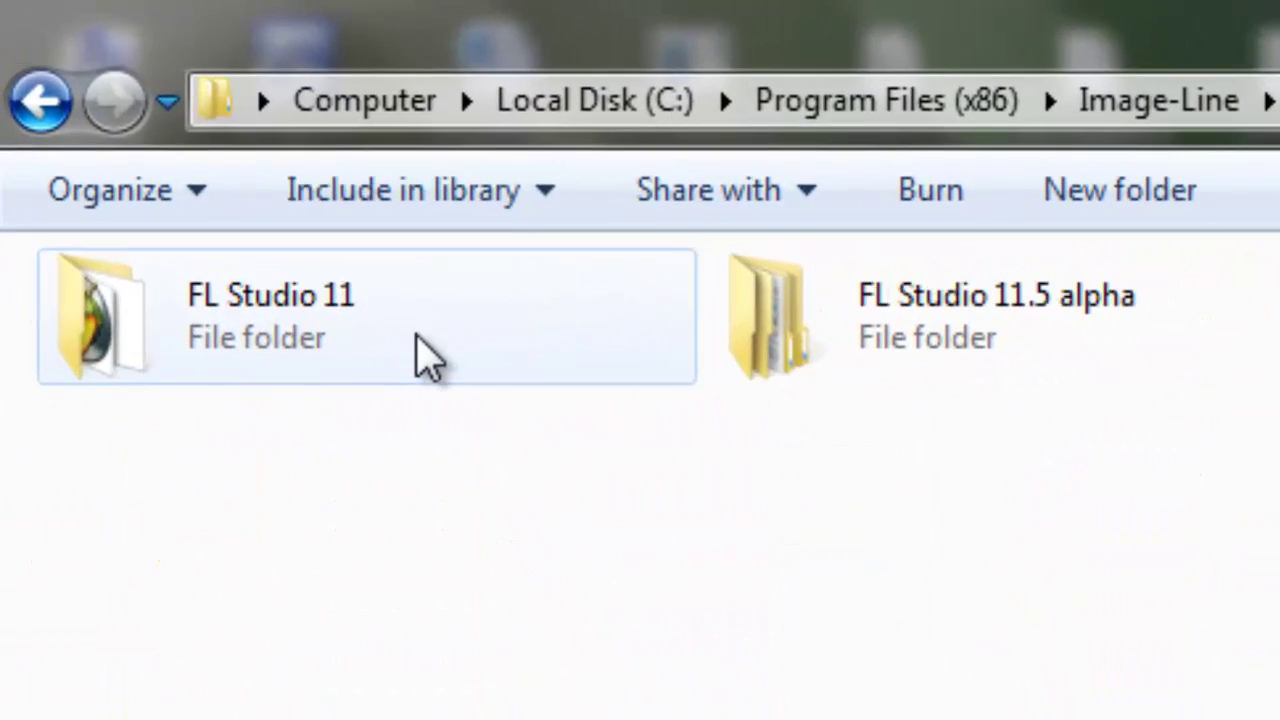
double_click(428, 355)
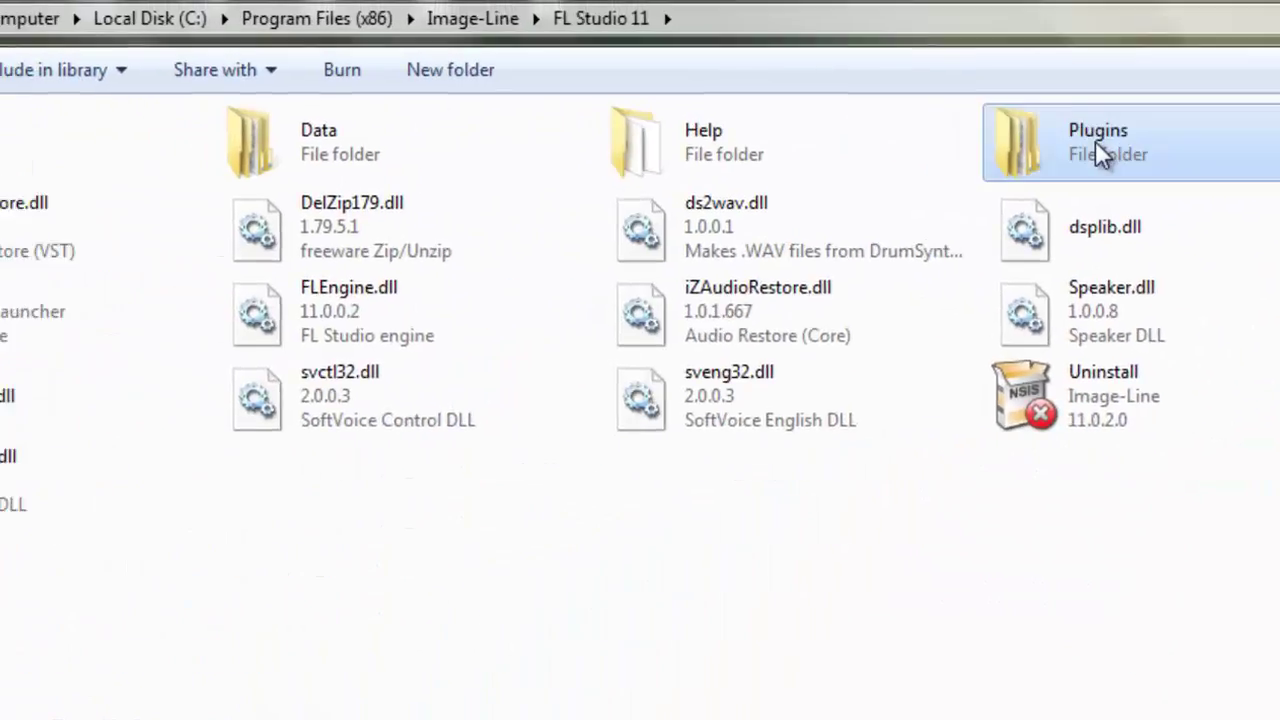
double_click(730, 248)
left_click(476, 192)
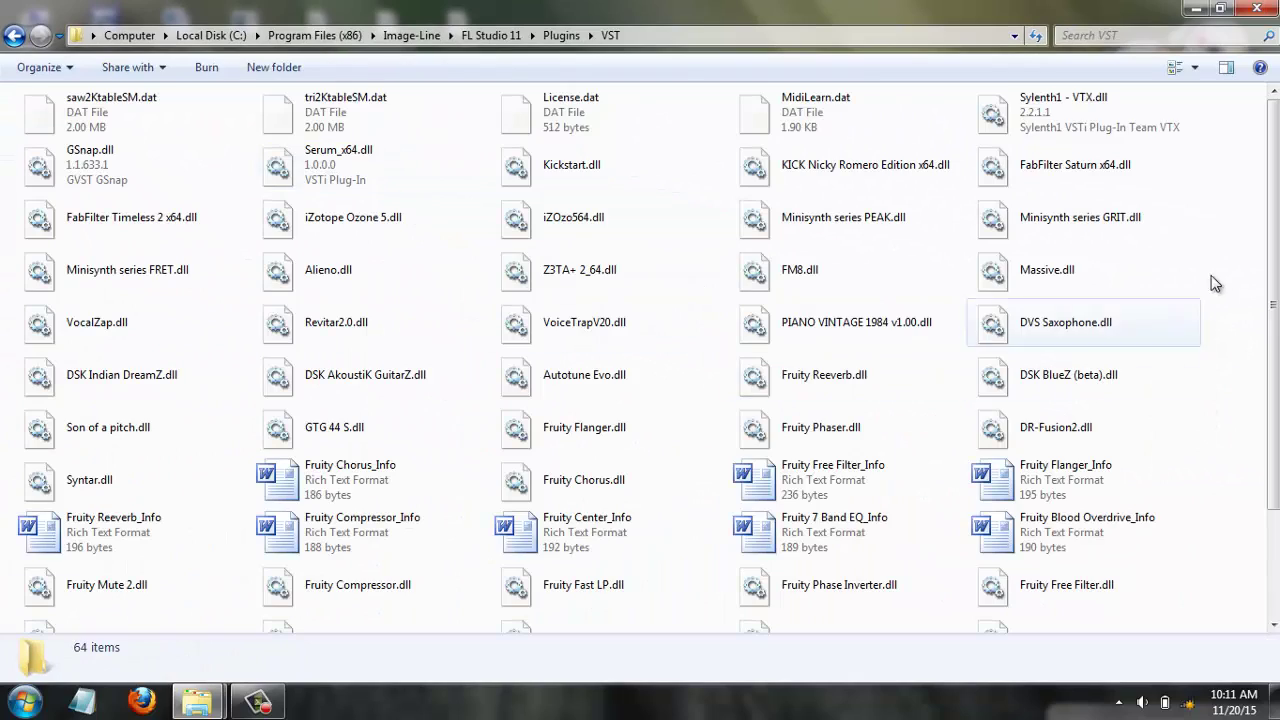
- Paste the four copied plugin DLL files into the VST folder and close the folder window
right_click(1016, 183)
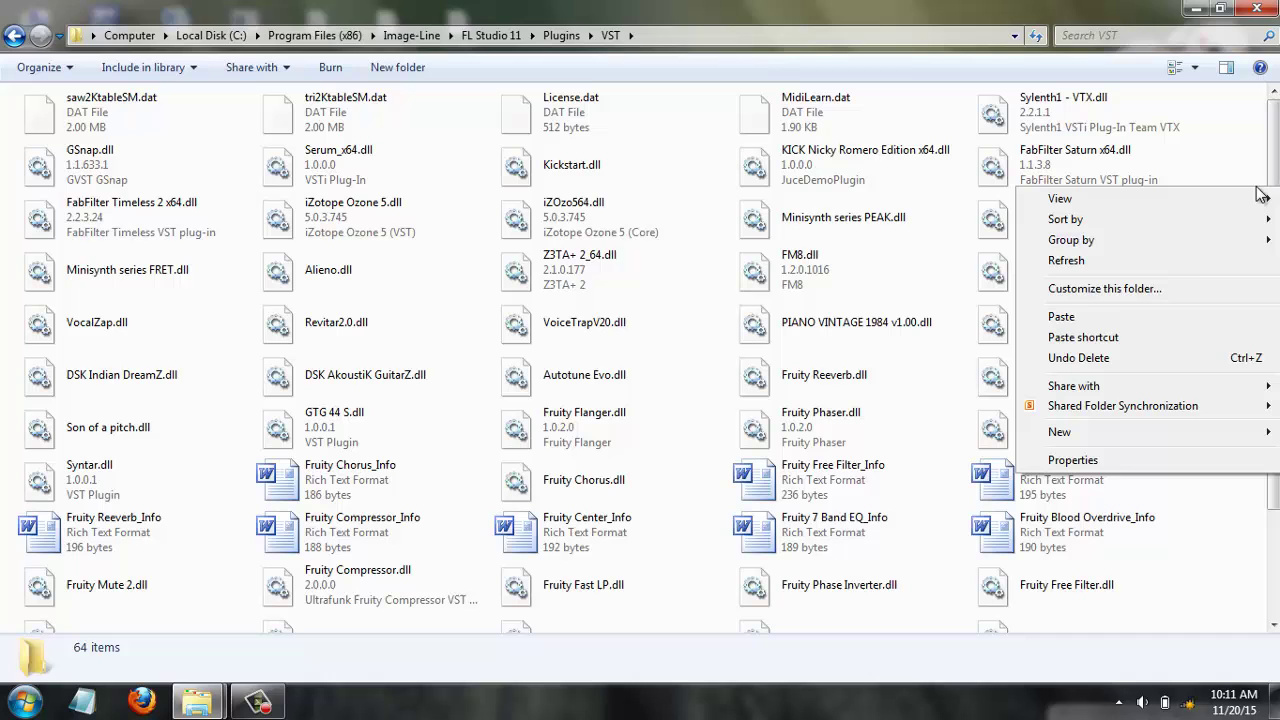
left_click(1099, 313)
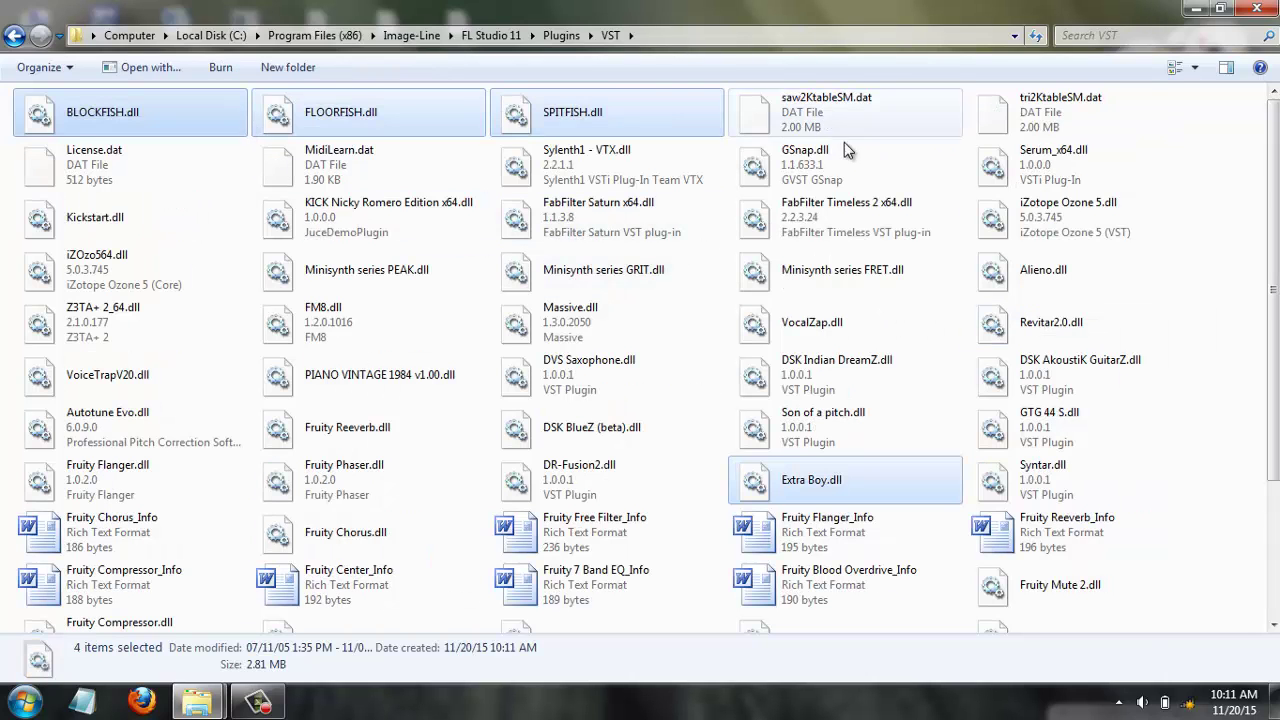
scroll(885, 342, "down", 3)
scroll(885, 342, "up", 3)
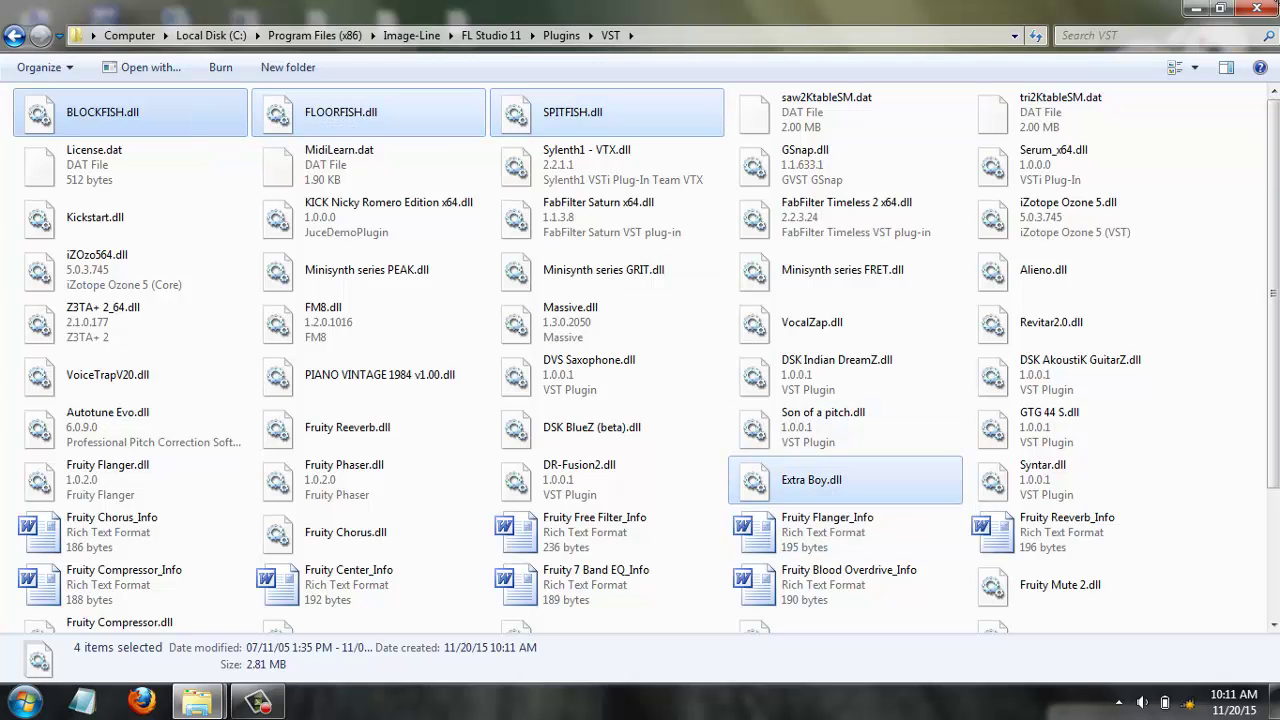
left_click(1270, 8)
- Refresh the desktop and launch FL Studio 11
right_click(730, 188)
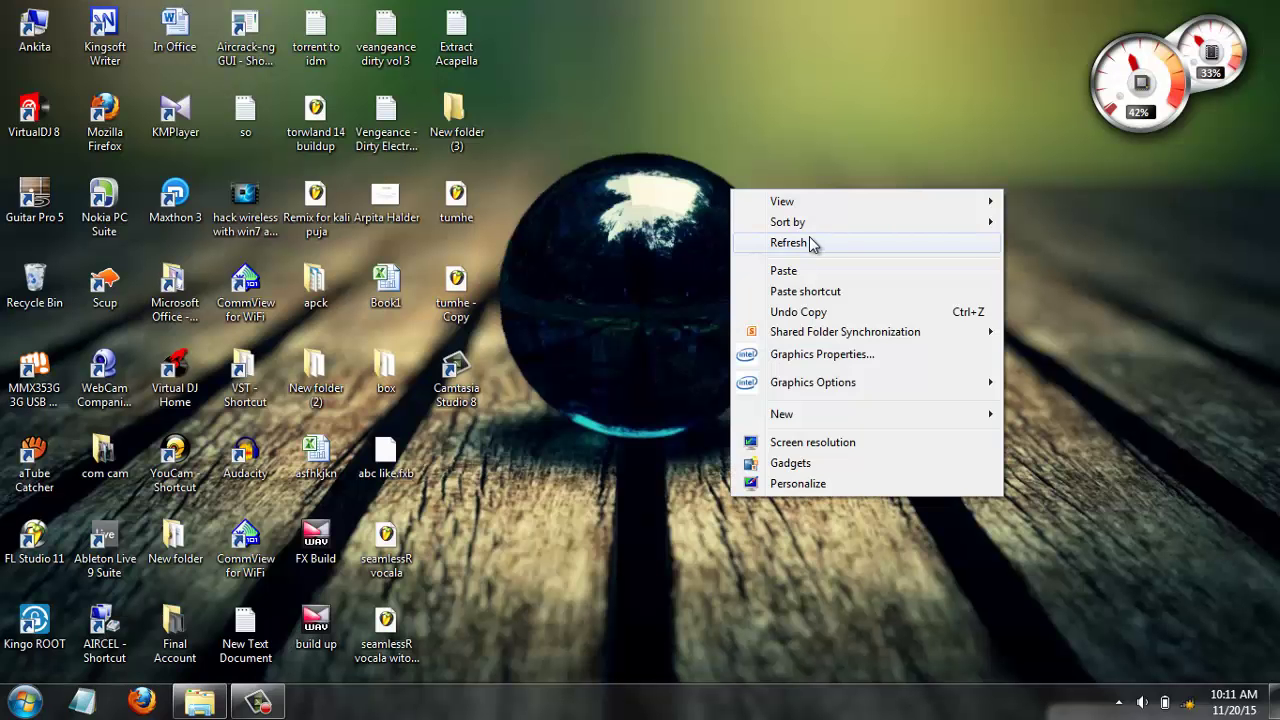
left_click(810, 243)
left_click(25, 700)
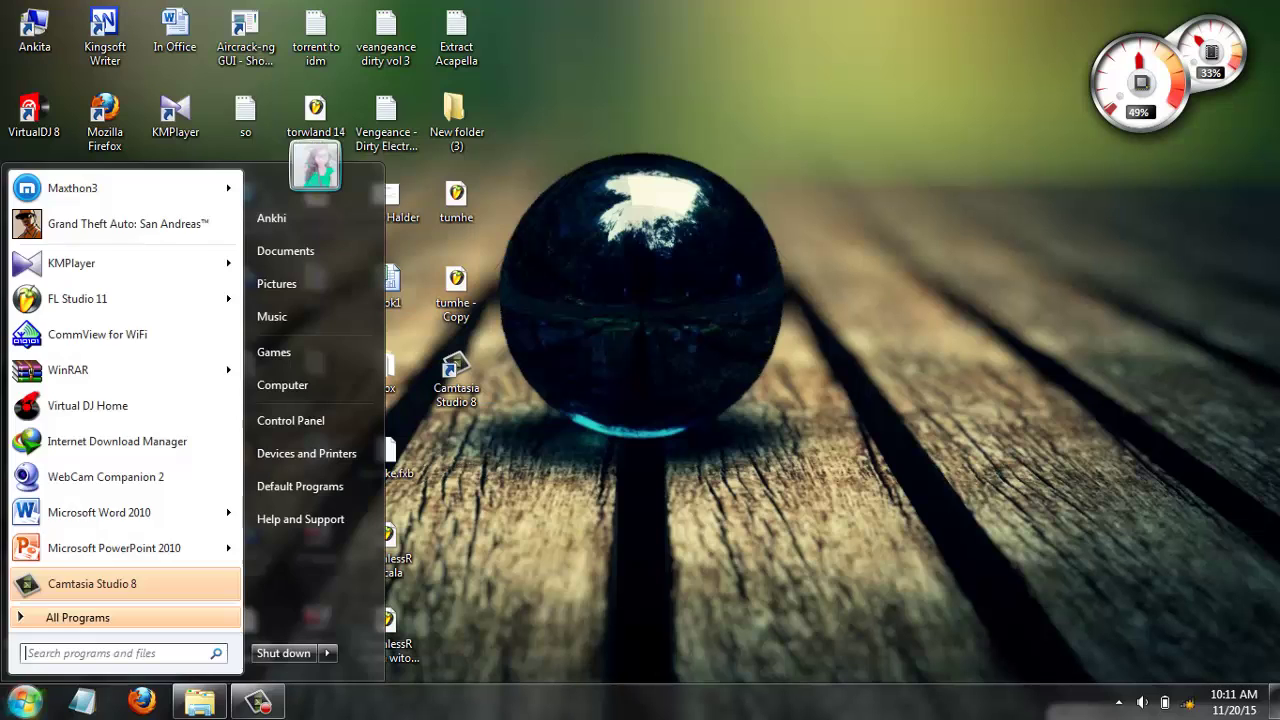
left_click(120, 308)
right_click(620, 300)
left_click(695, 358)
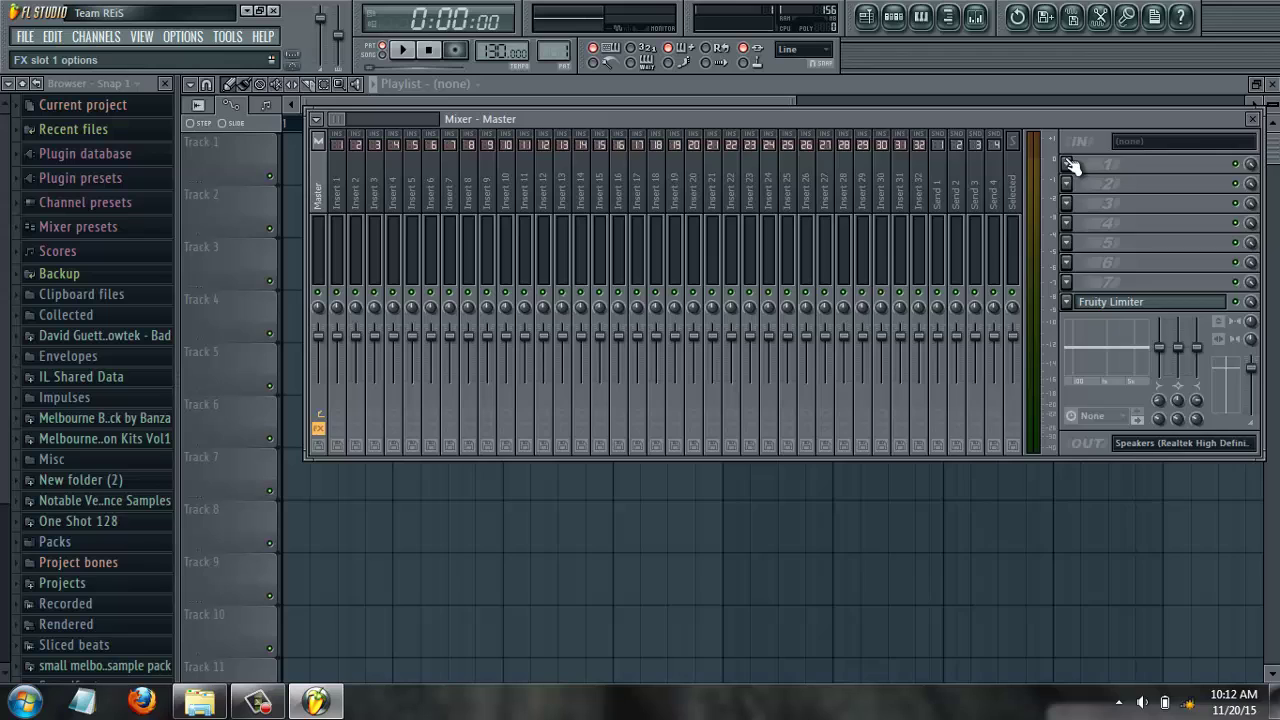
left_click(1066, 163)
left_click(872, 25)
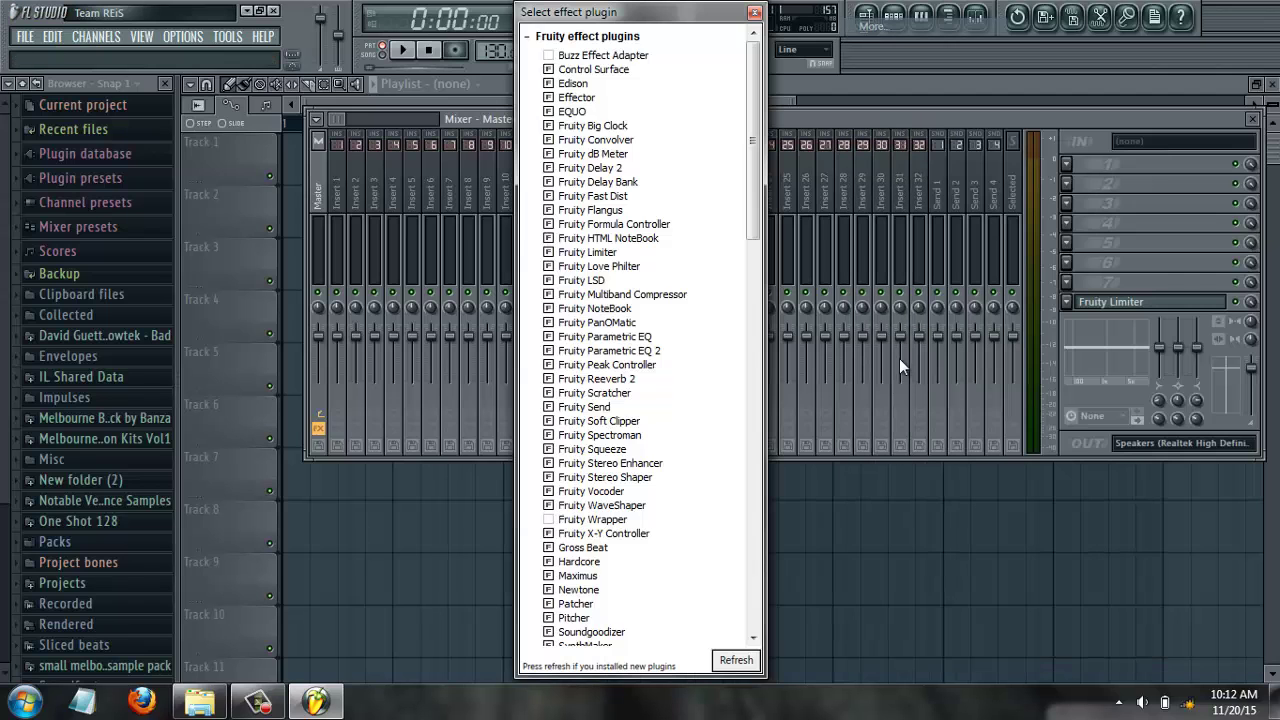
left_click(736, 660)
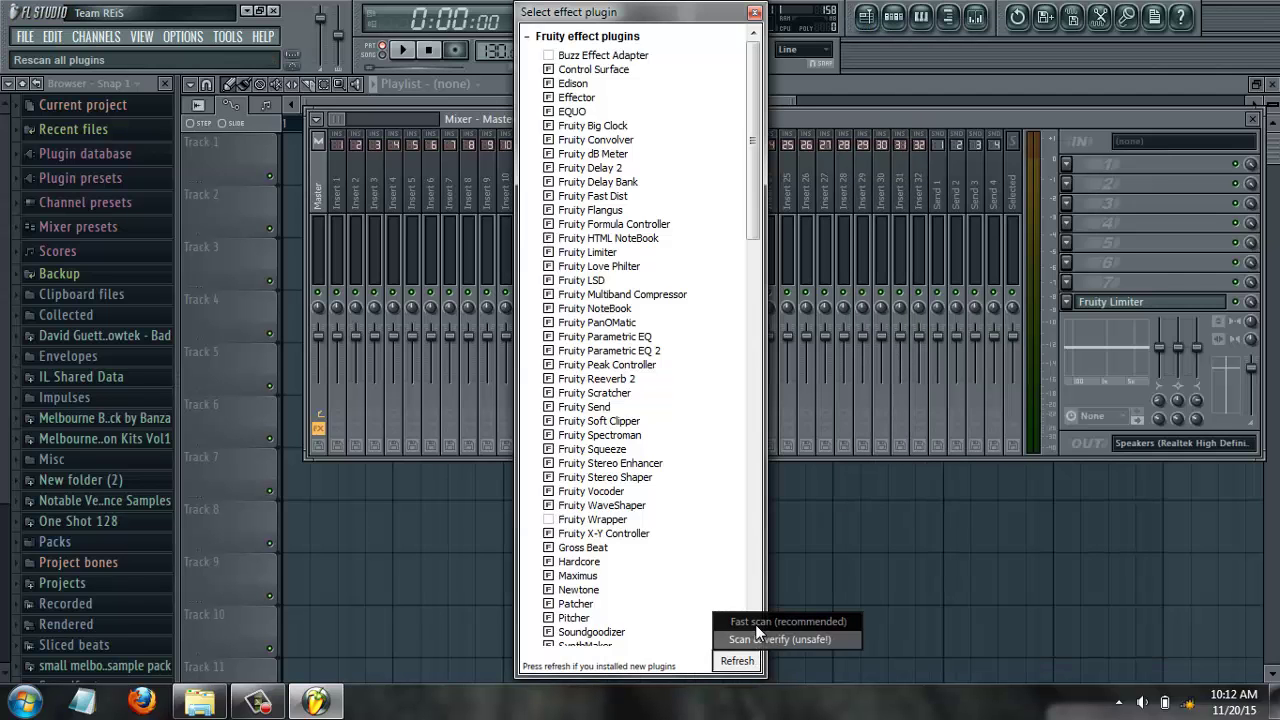
left_click(754, 13)
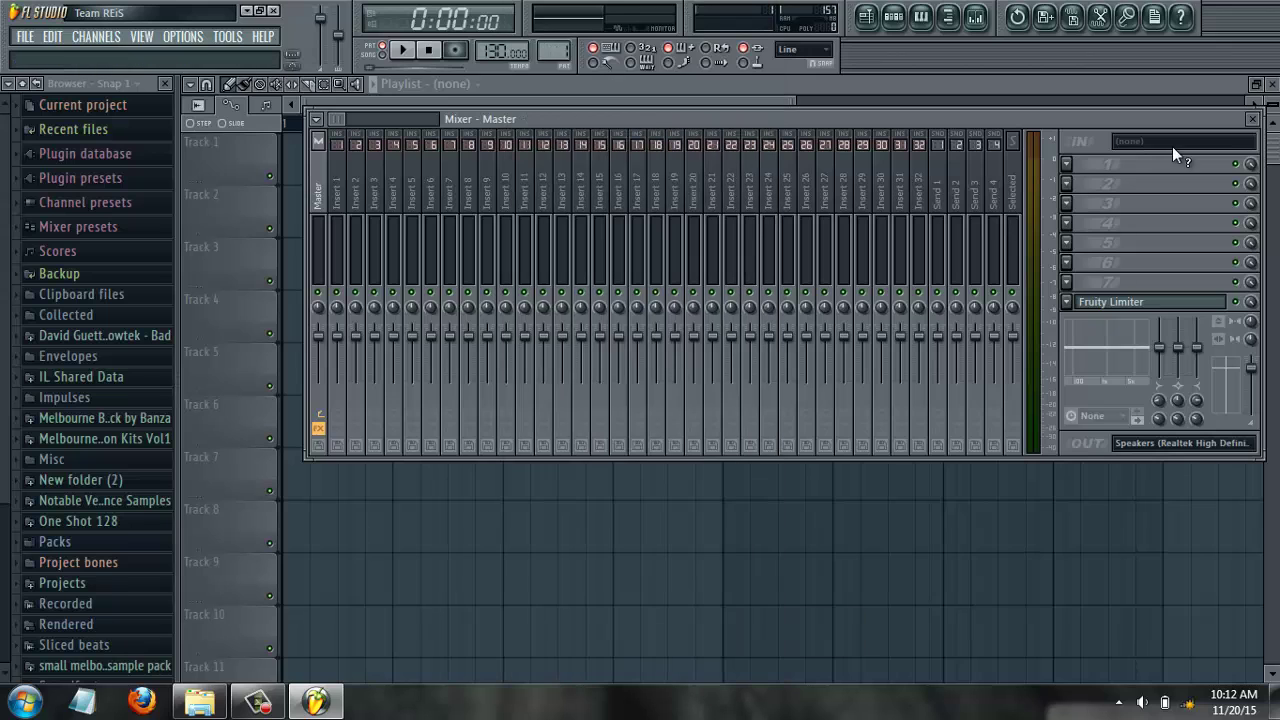
- Open the full effect plugin list from the Master track's FX slot 1, run a fast scan, and bring the VST plugins into view
left_click(1066, 164)
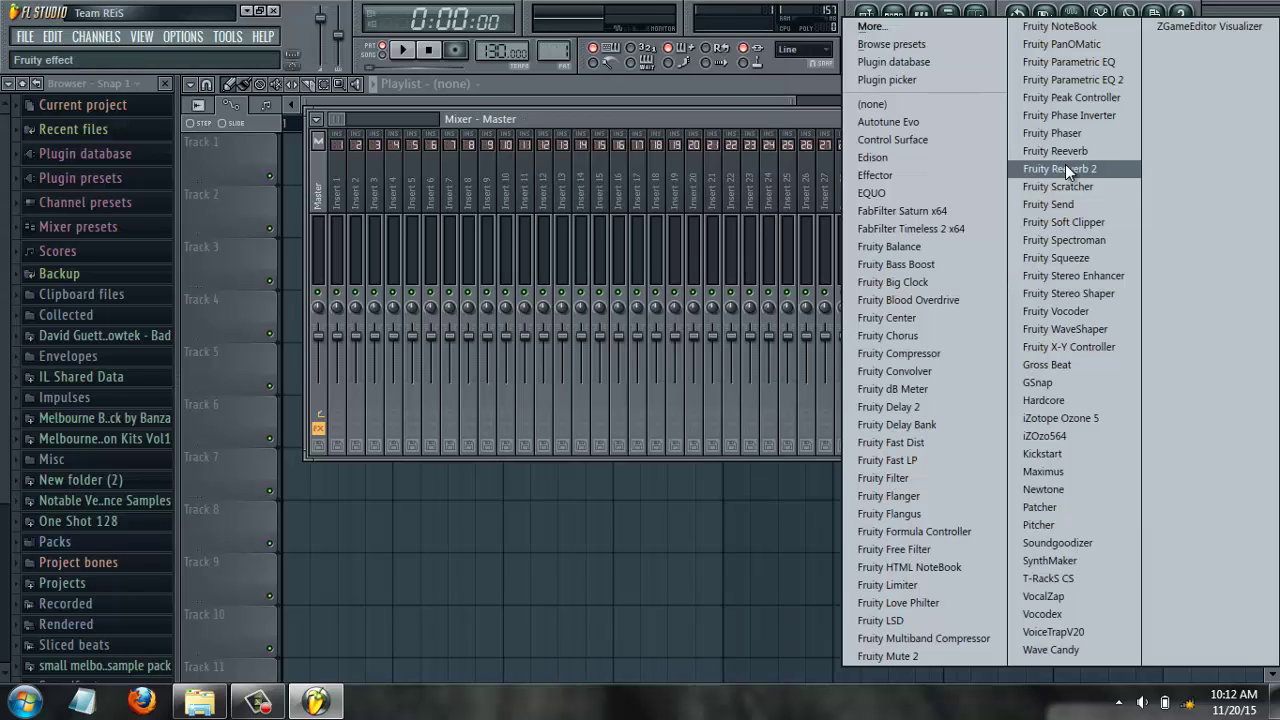
left_click(884, 28)
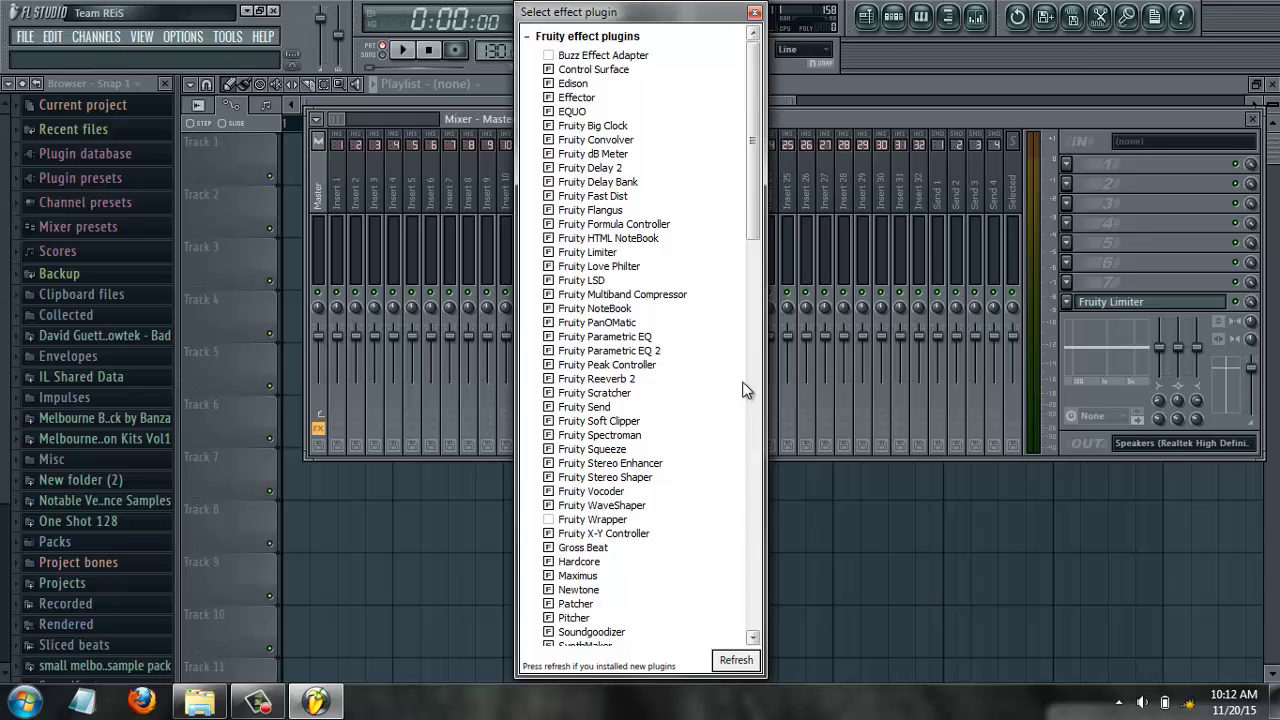
scroll(715, 407, "down", 17)
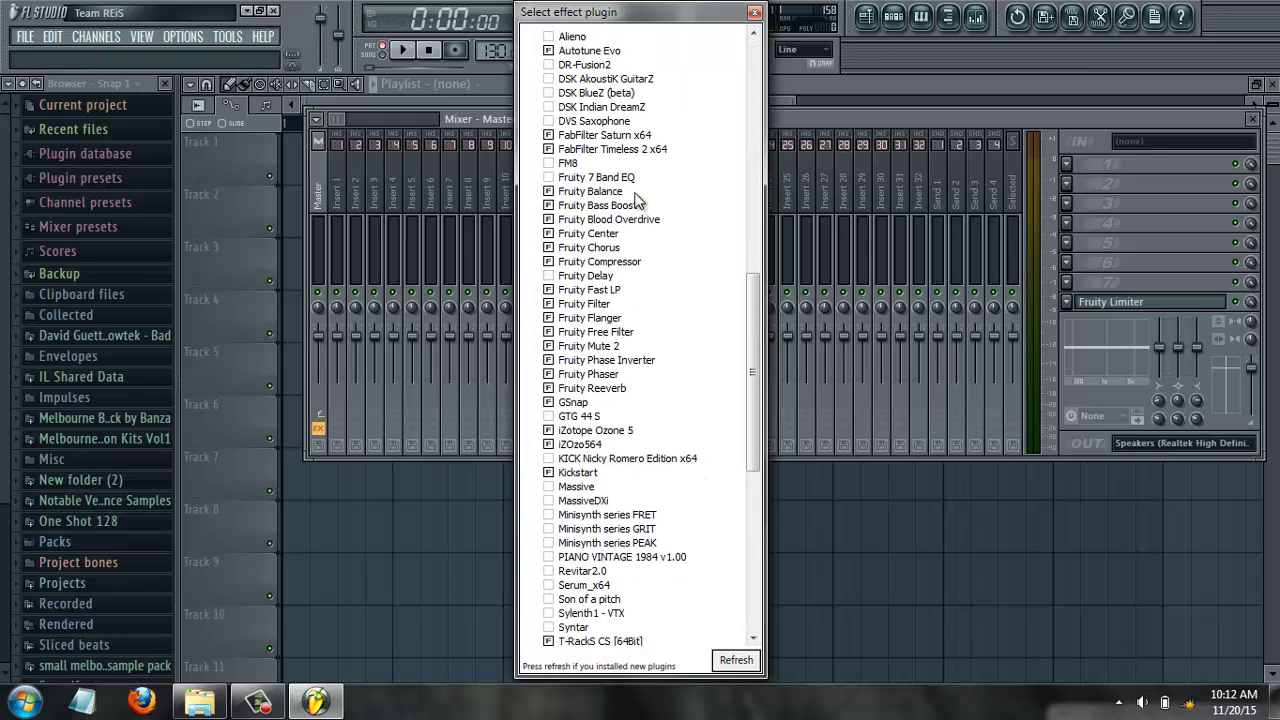
left_click(737, 662)
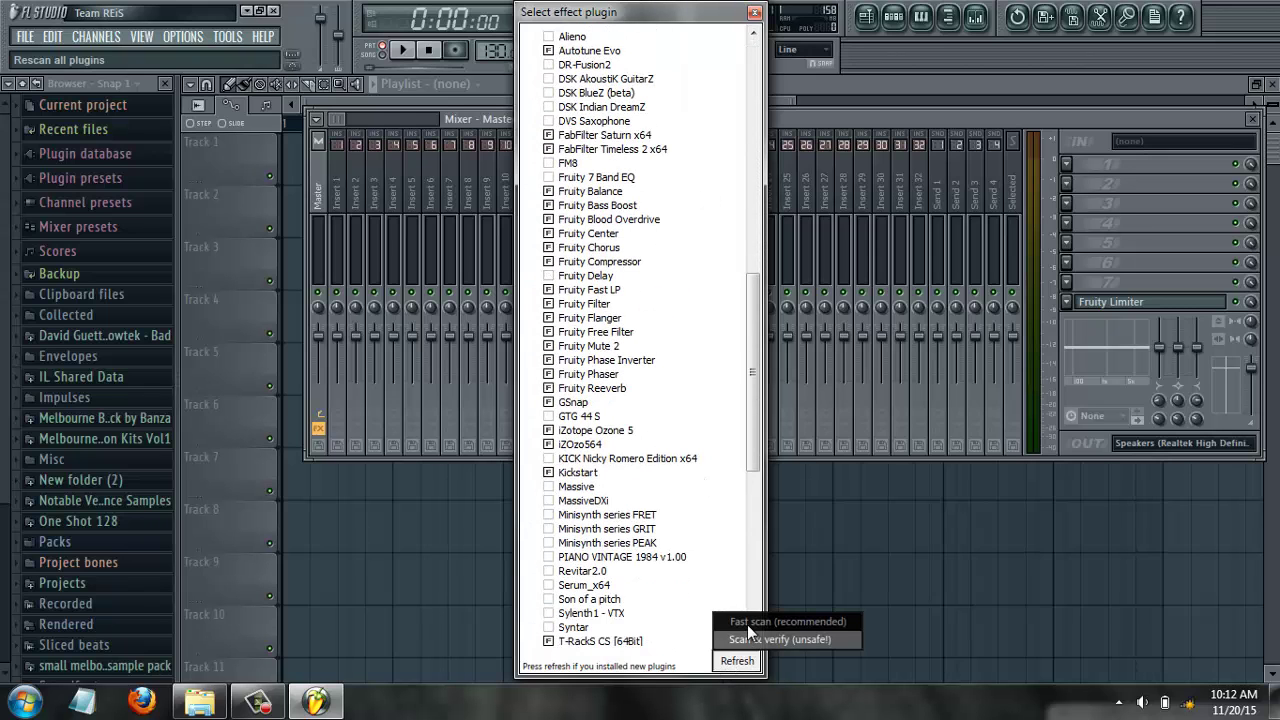
left_click(744, 623)
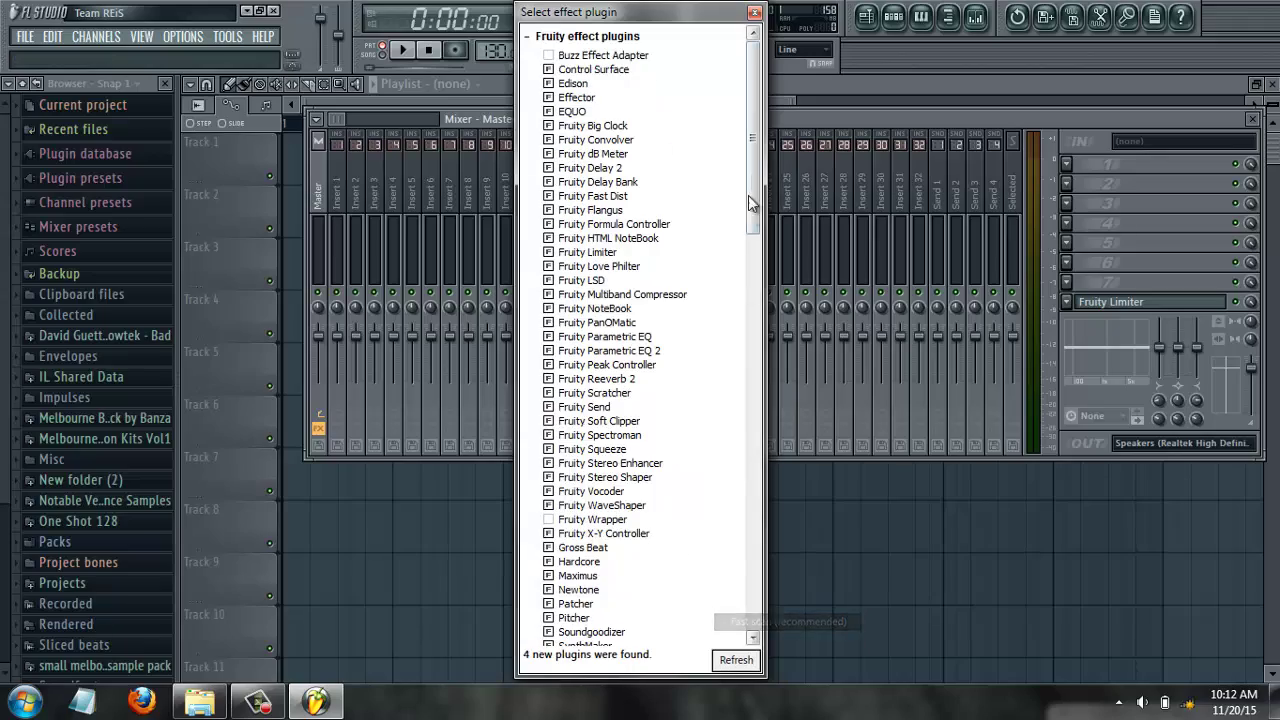
left_click_drag(757, 152, 752, 340)
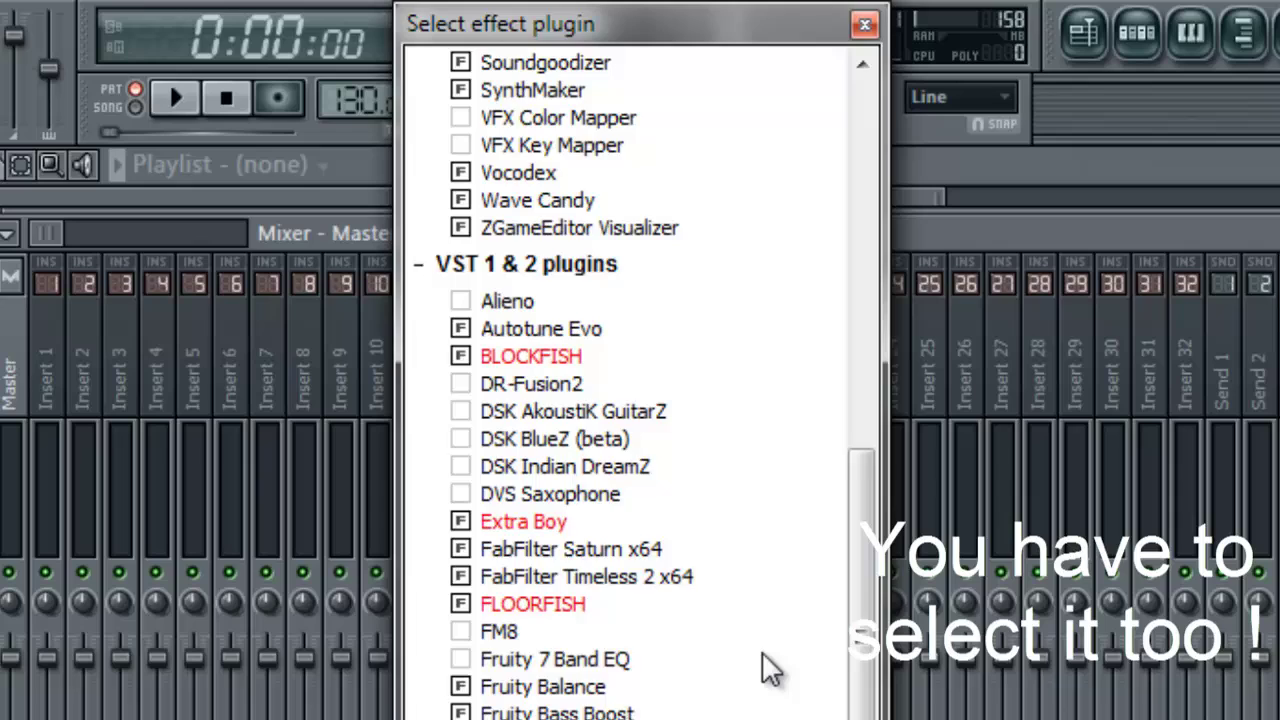
- Mark SPITFISH as a favorite in the effect plugin list and close the list
scroll(660, 340, "down", 1)
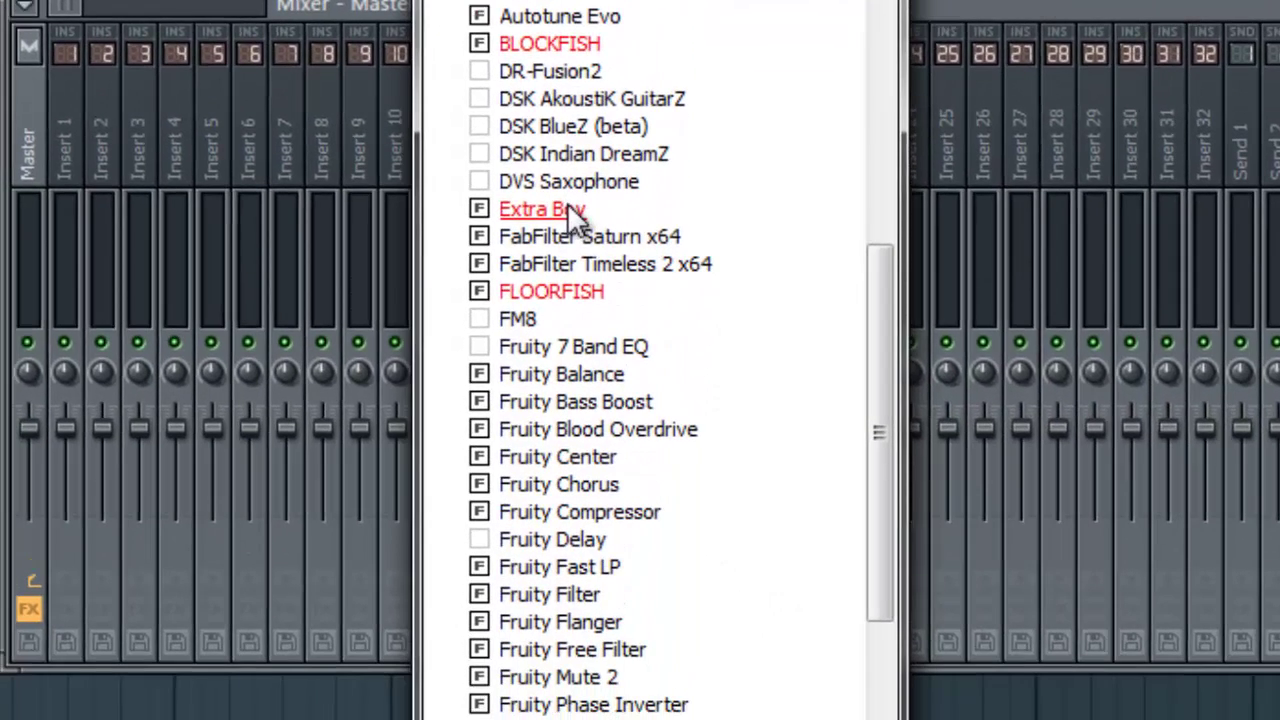
scroll(571, 286, "down", 7)
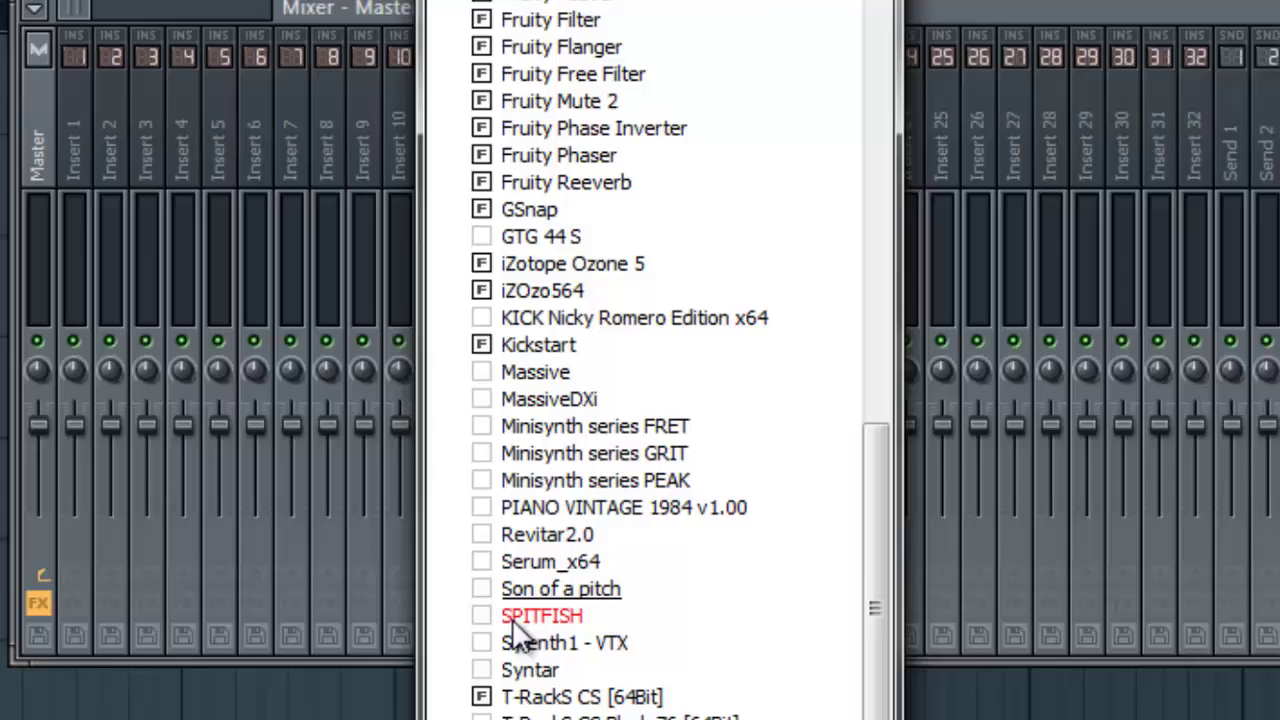
left_click(482, 616)
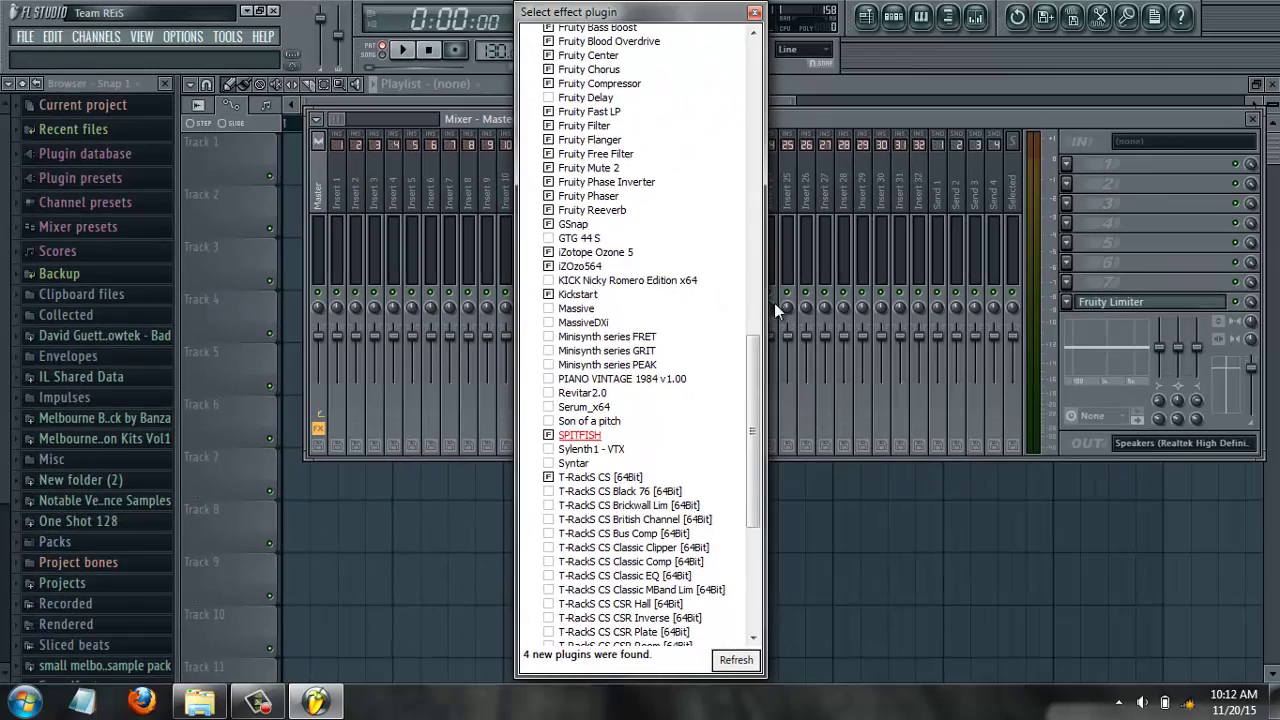
left_click(754, 13)
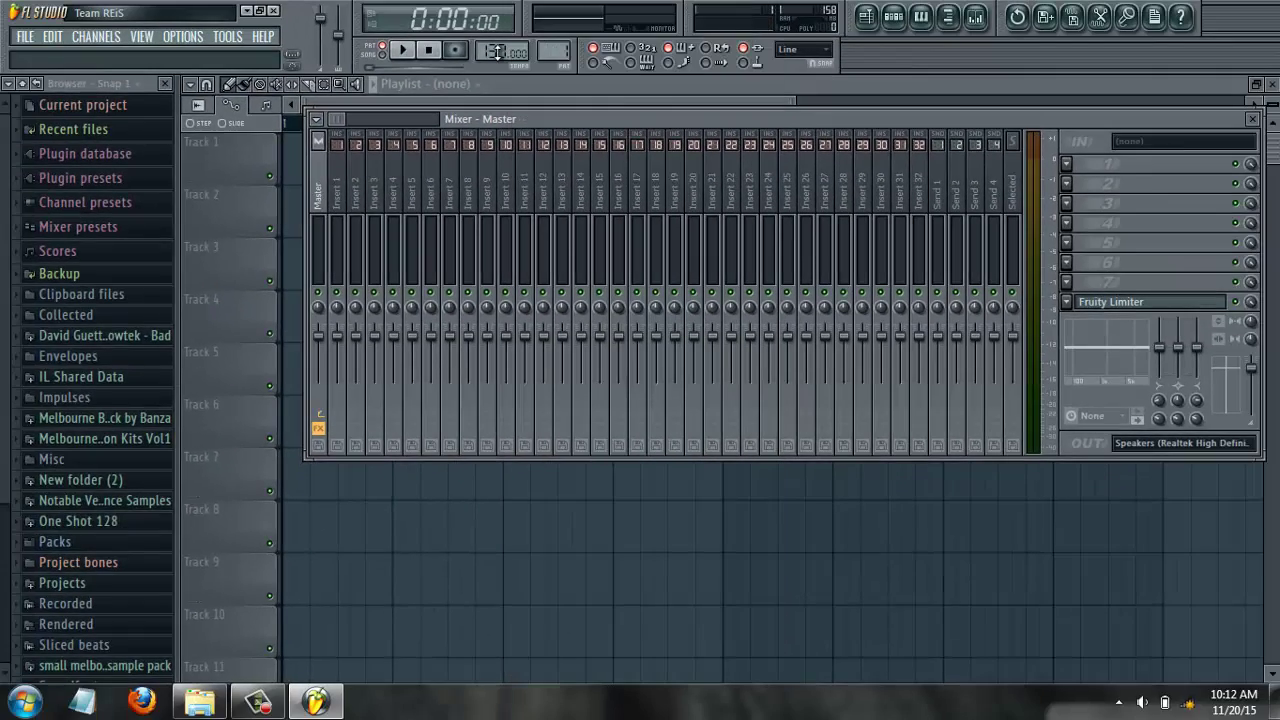
- Narrow the mixer so it shows 16 insert tracks, then close and reopen the playlist
double_click(1064, 116)
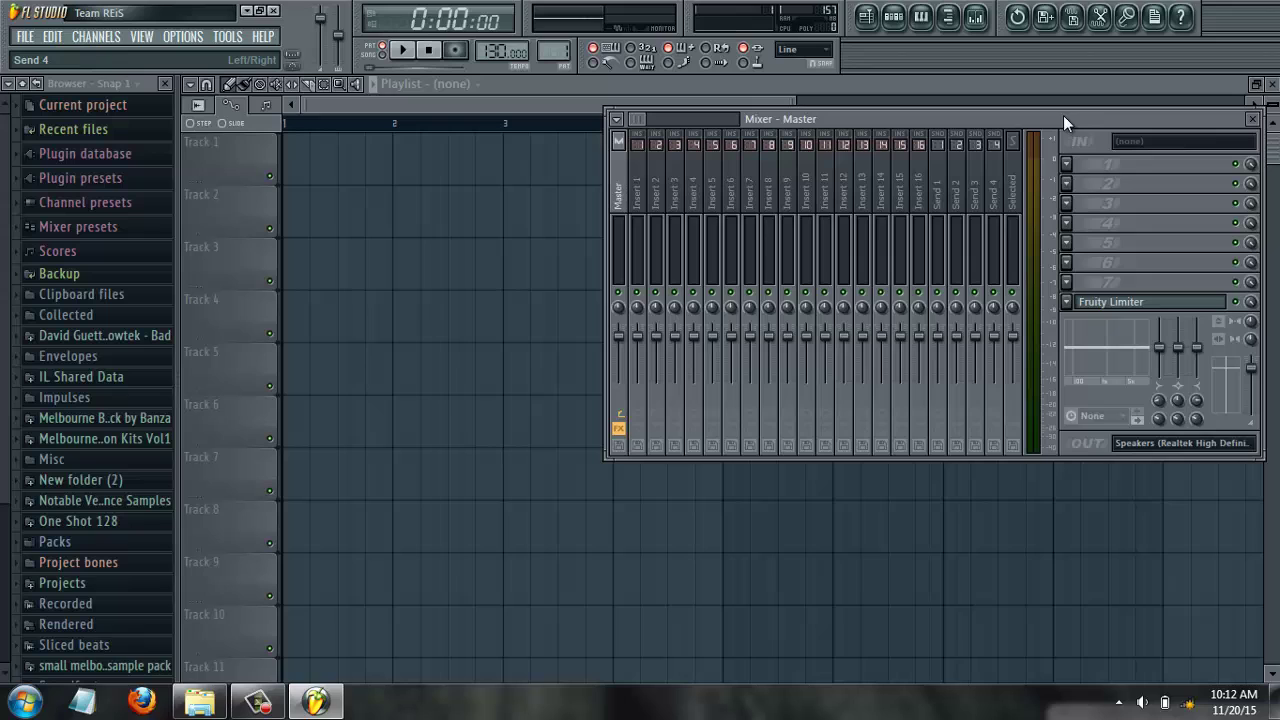
left_click(1271, 85)
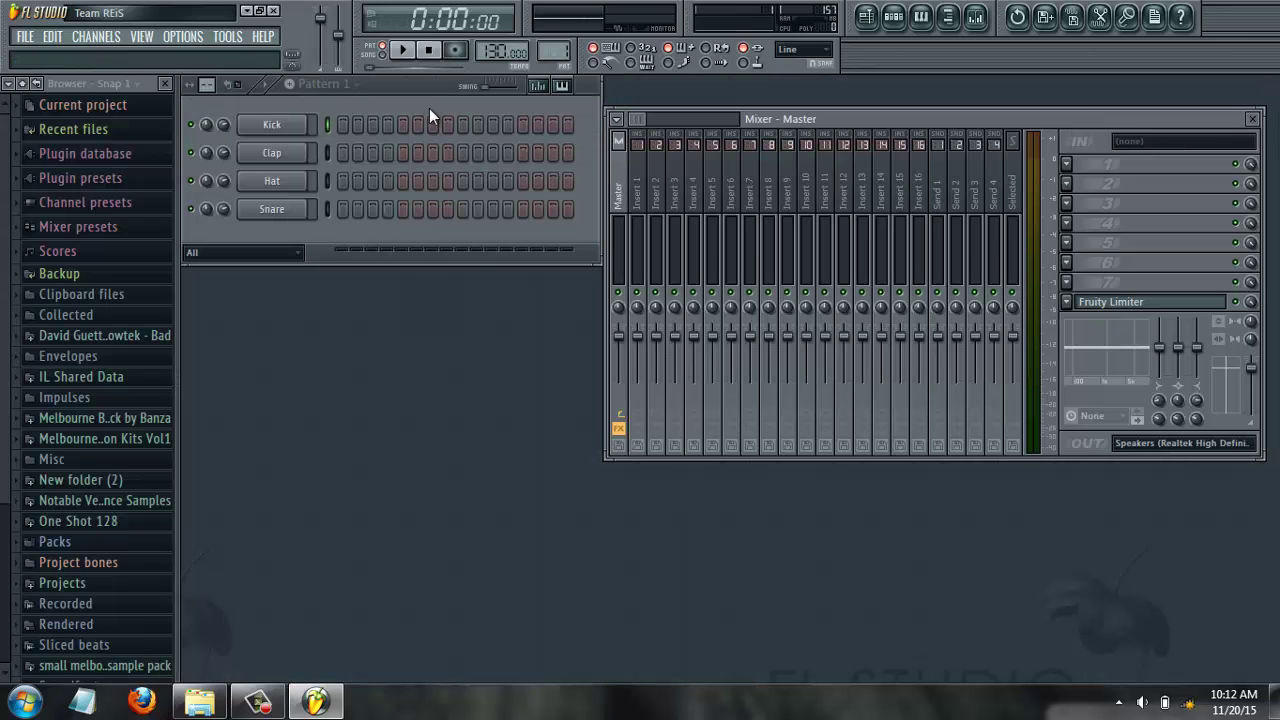
key("F5")
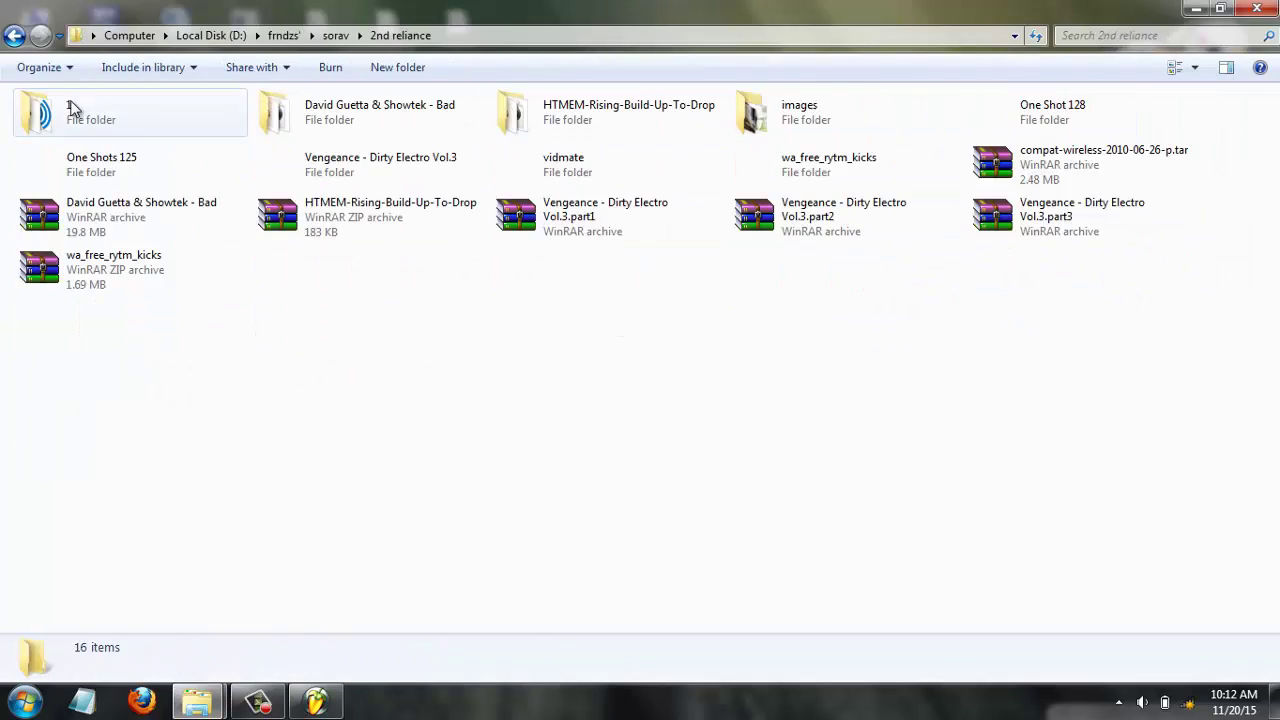
- Open the UCDownload folder in Windows Explorer, inside folder 1 and Lumia Phone Data of 2nd reliance
double_click(70, 105)
double_click(178, 116)
double_click(130, 112)
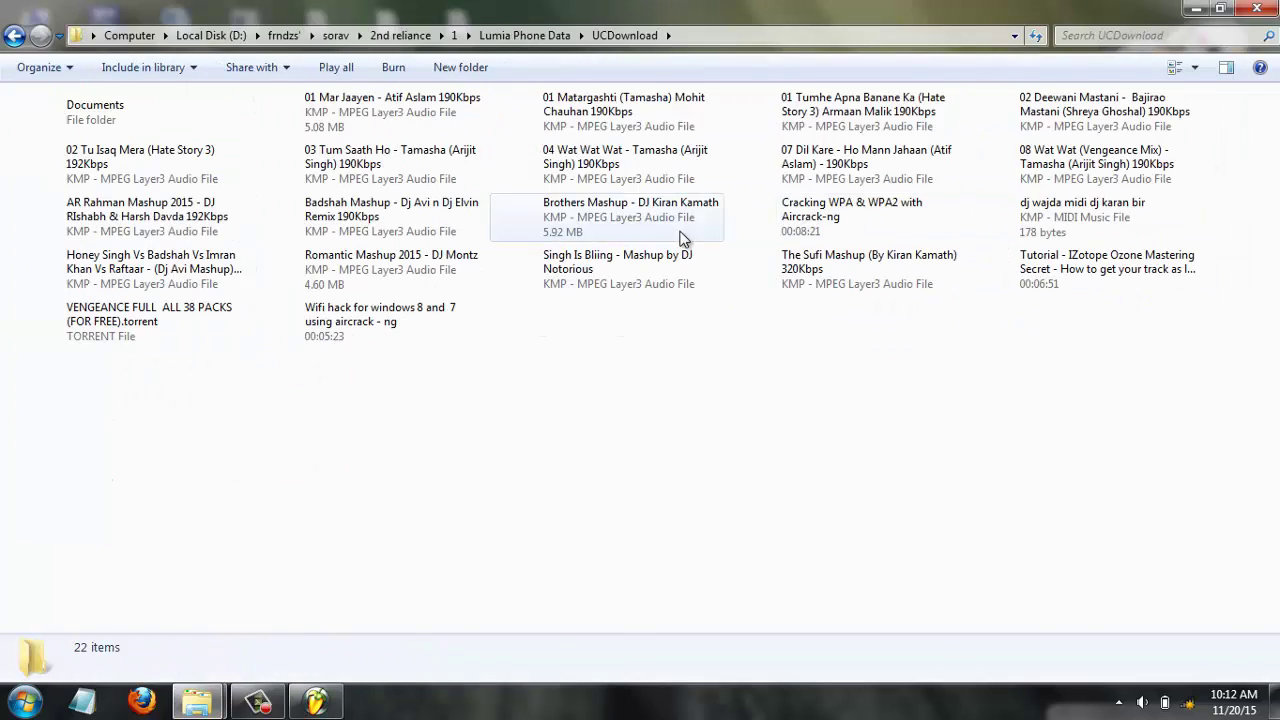
- Import the song 01 Tumhe Apna Banane Ka (Hate Story 3) into the playlist and align its clip on Track 1 with bar 1
left_click_drag(830, 112, 740, 182)
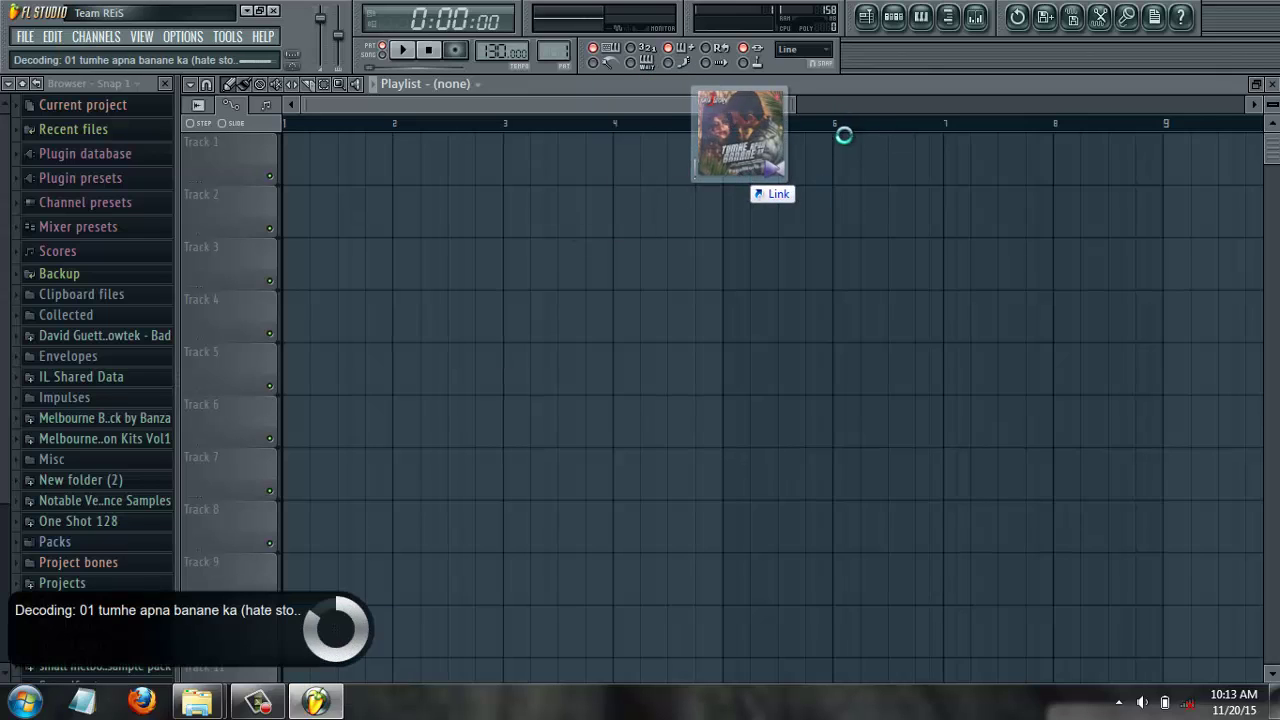
left_click_drag(877, 157, 325, 170)
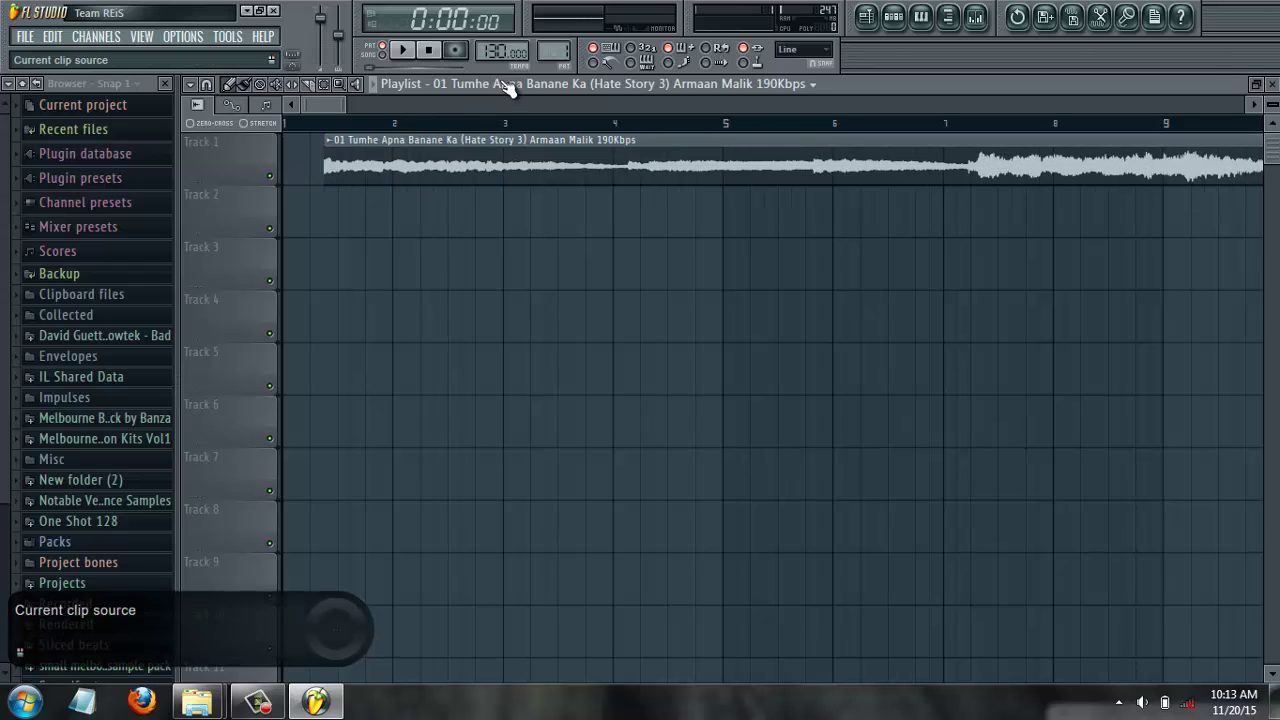
left_click_drag(450, 170, 409, 170)
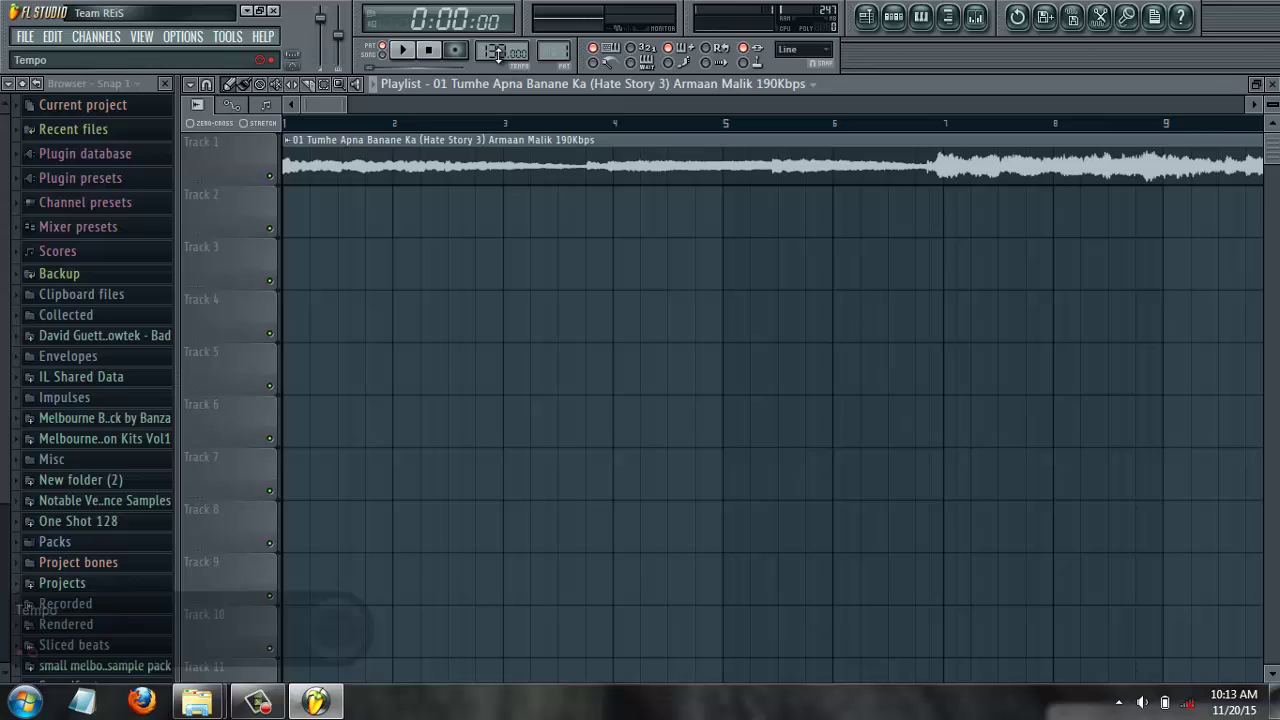
- Set the tempo to 87 BPM and make Track 1 taller to check the waveform against bar 5
left_click_drag(493, 50, 458, 214)
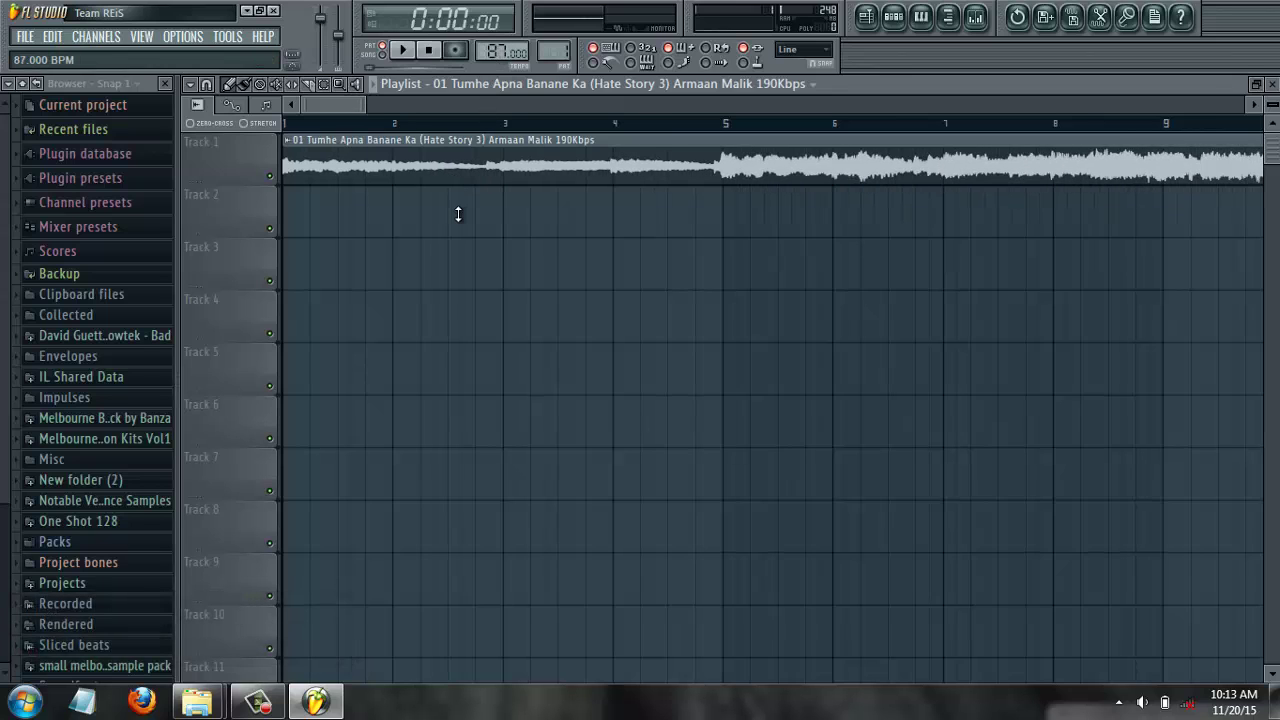
scroll(729, 129, "up", 5)
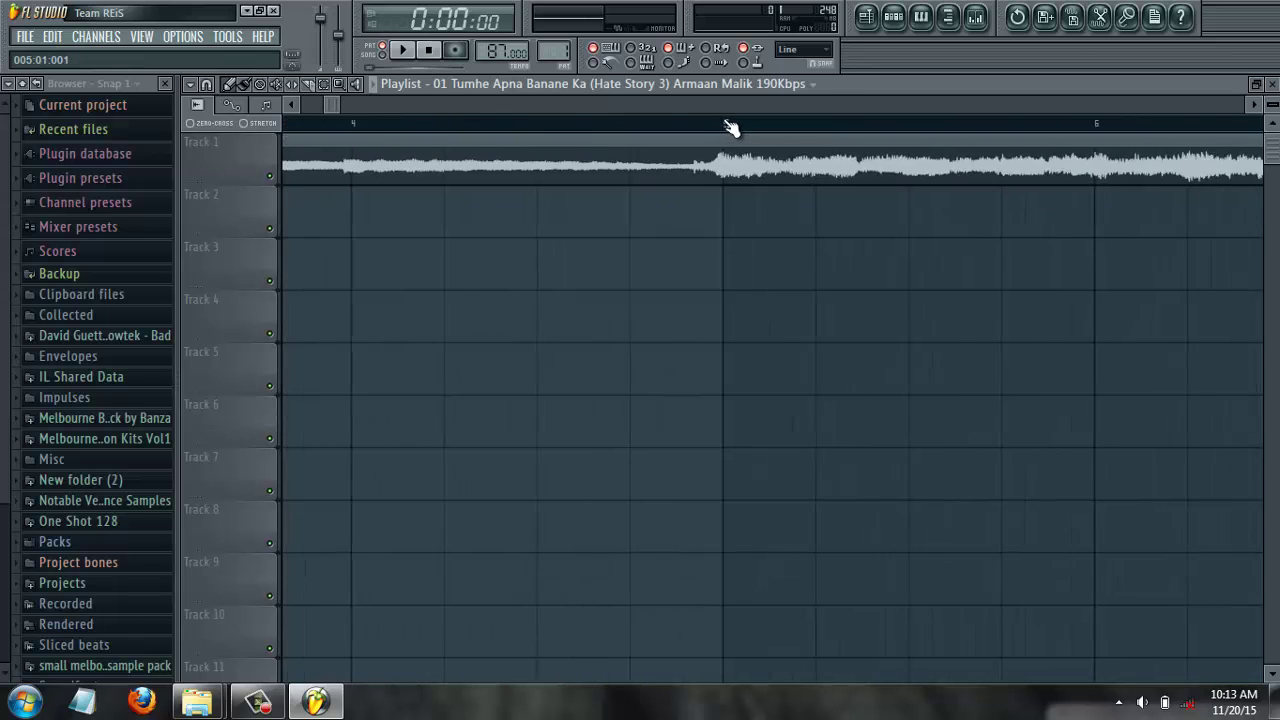
left_click_drag(229, 183, 229, 271)
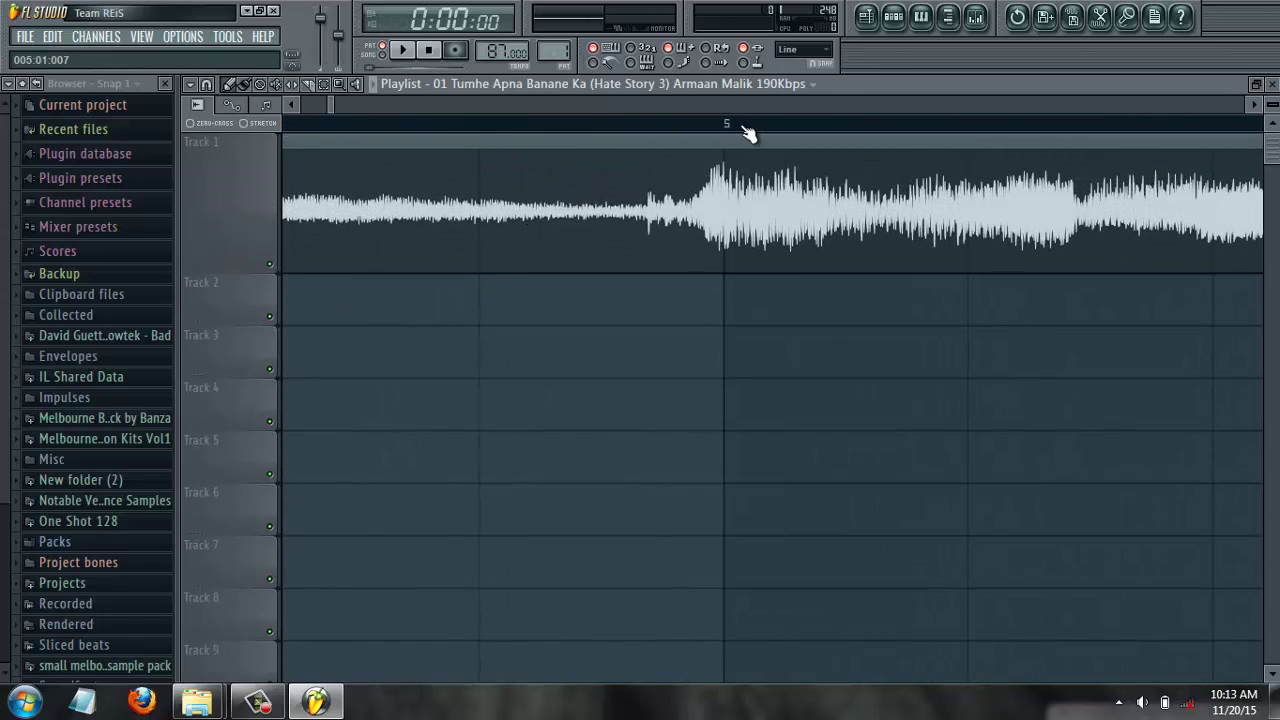
scroll(723, 130, "up", 3)
left_click_drag(724, 149, 761, 185)
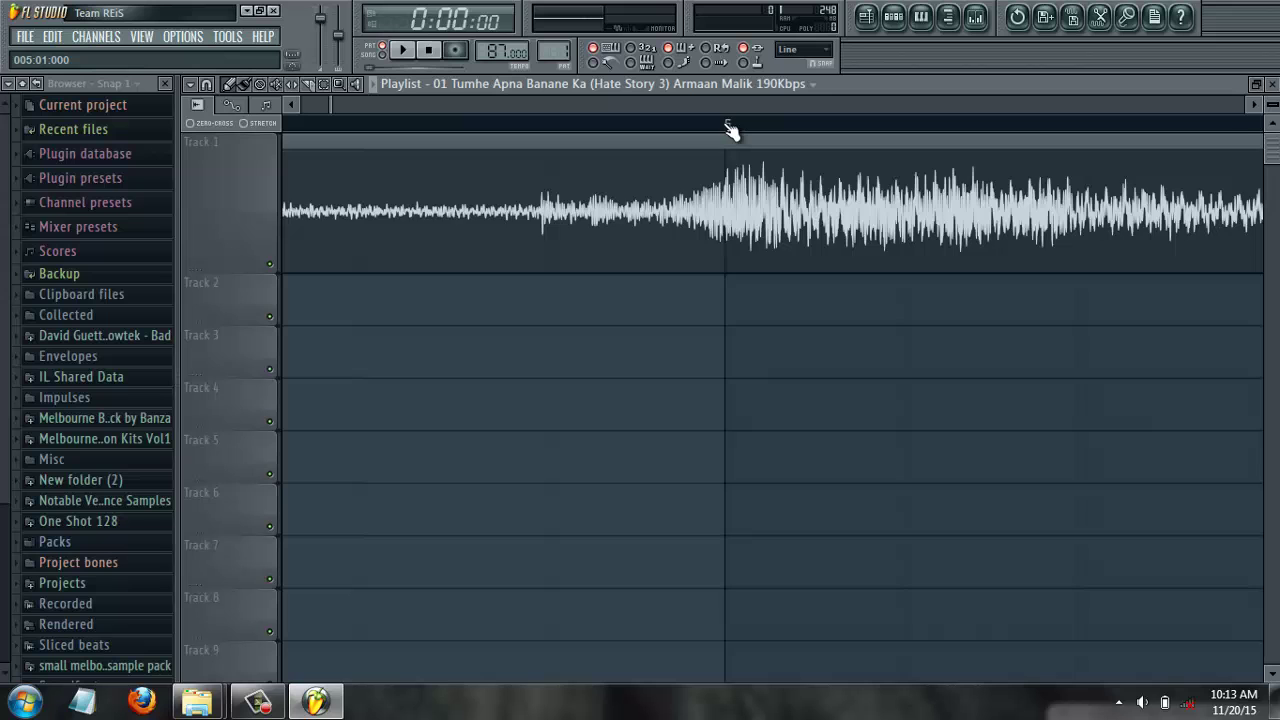
scroll(729, 128, "down", 5)
left_click_drag(377, 100, 186, 128)
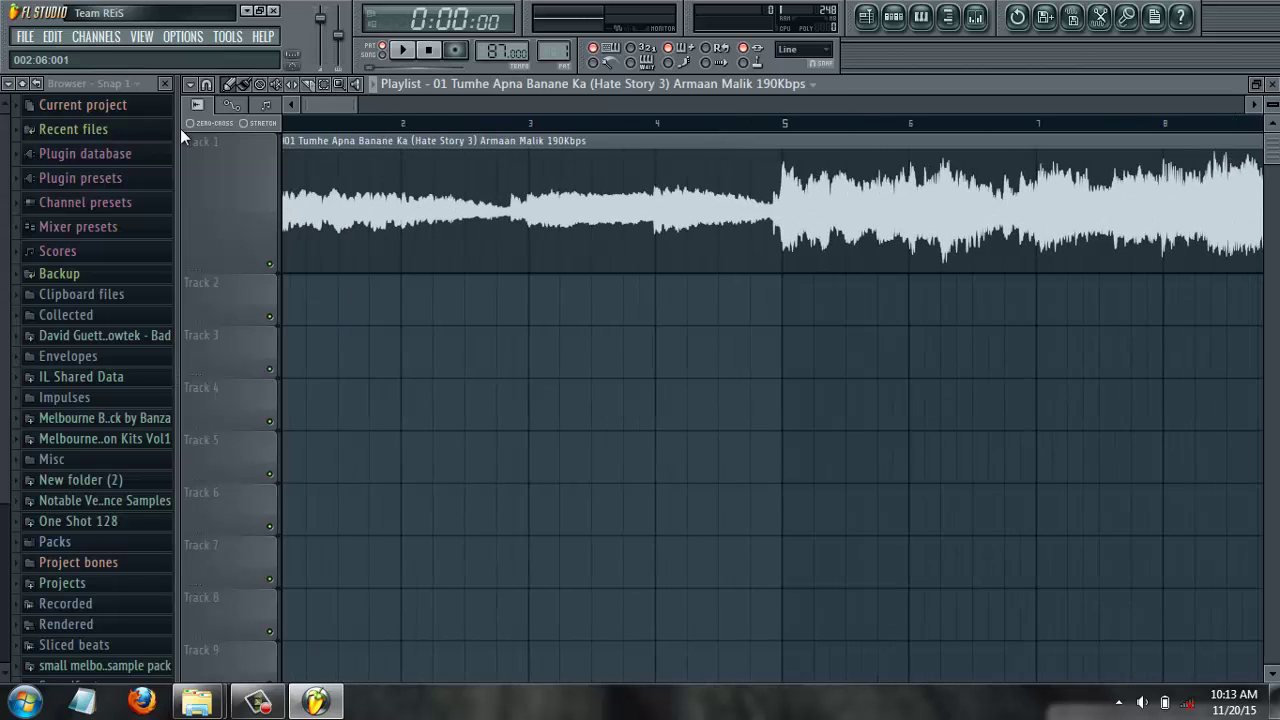
- Play the song briefly, stop it, and place the playhead at the start of bar 5
key("space")
key("space")
left_click(797, 125)
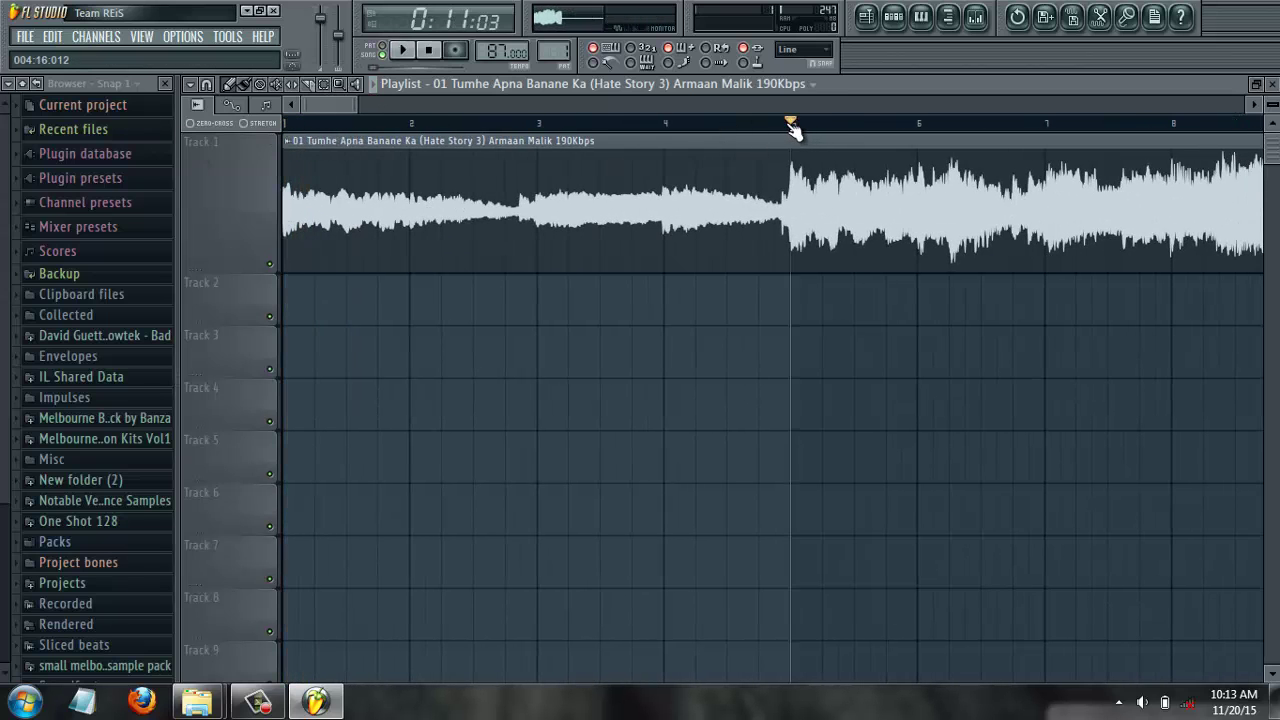
- Assign the song clip's channel to a free mixer track, close its channel settings and show the mixer
scroll(797, 127, "down", 3)
double_click(755, 157)
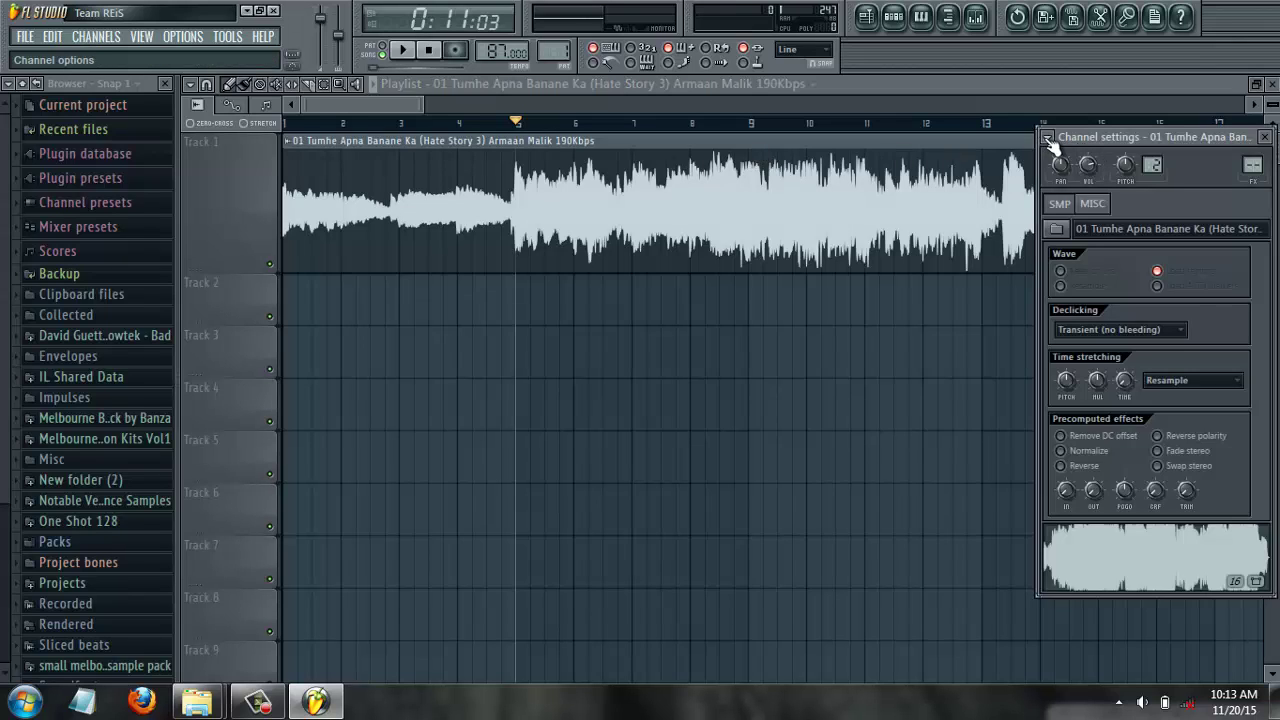
left_click(1049, 137)
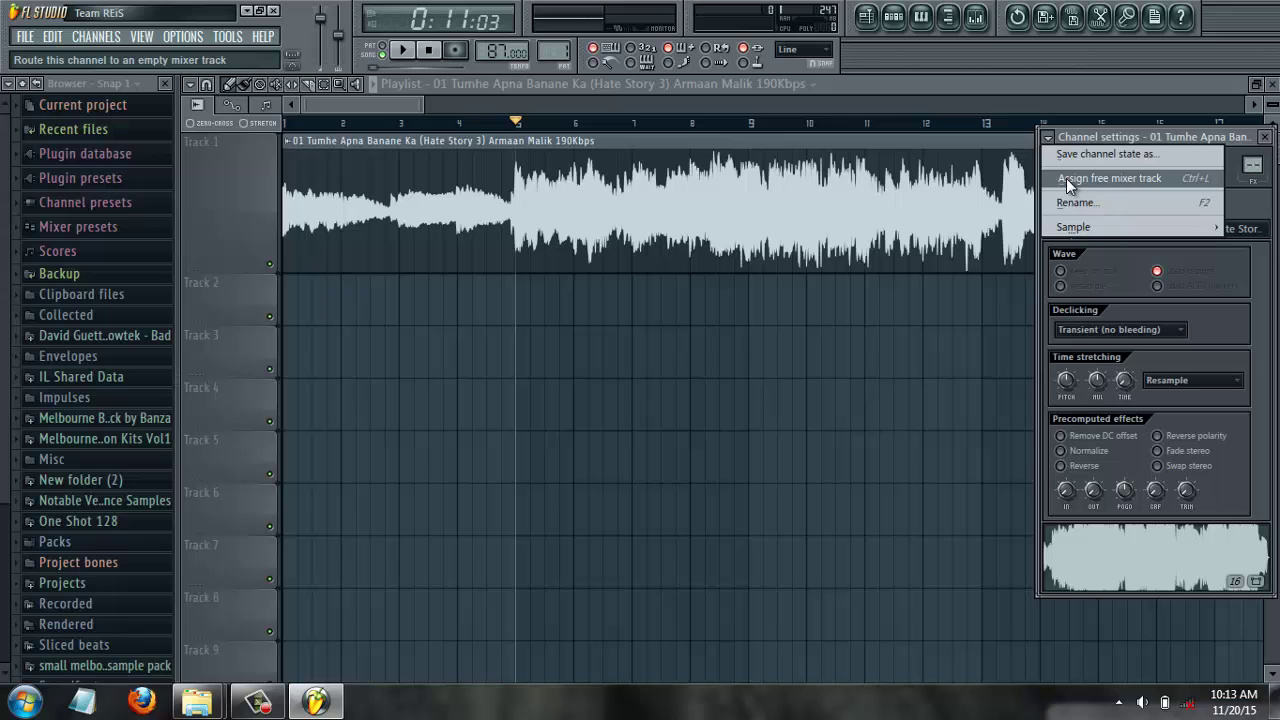
left_click(1153, 184)
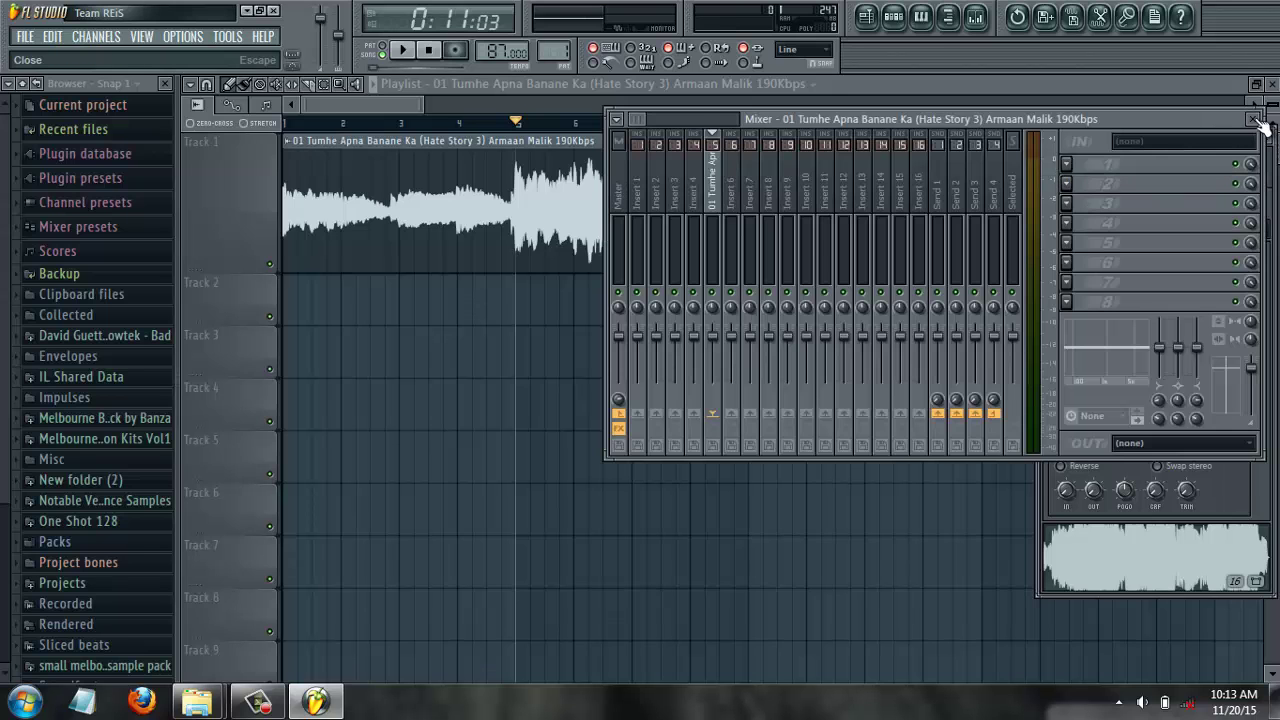
left_click(1253, 119)
left_click(1257, 138)
left_click(982, 22)
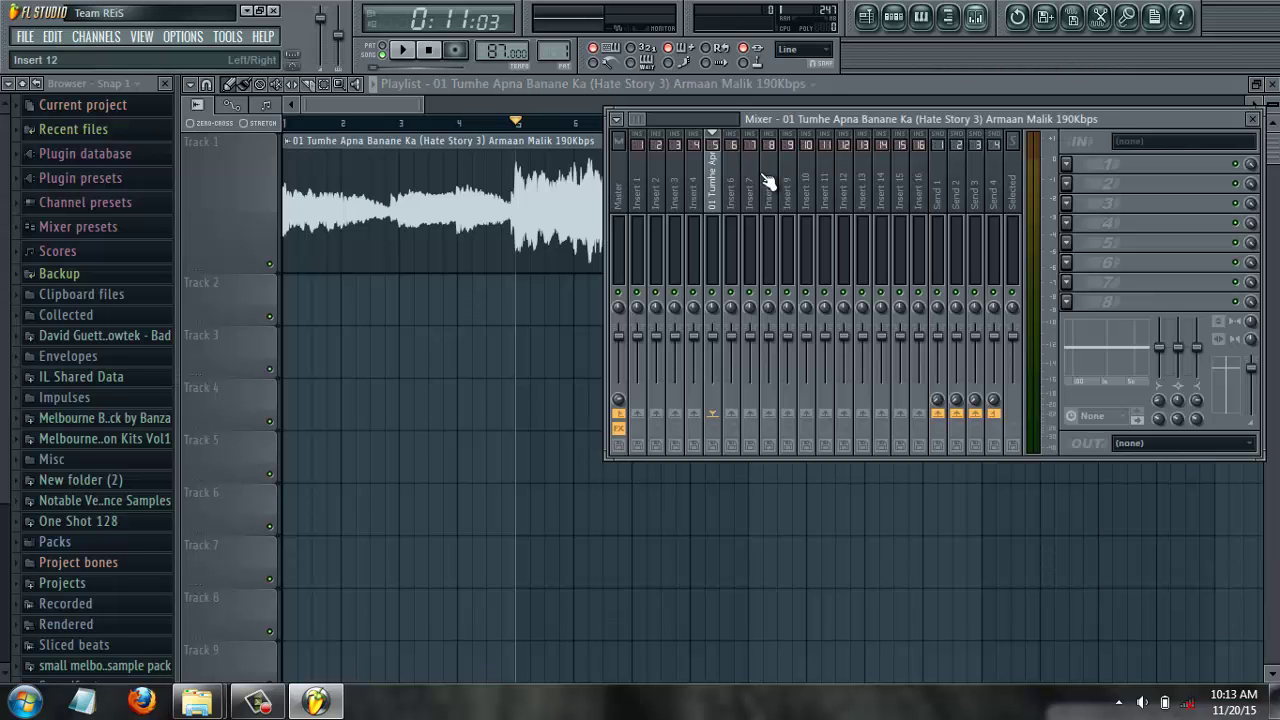
- Load Extra Boy into FX slot 1 of the song's mixer track, choose the Isolate Vocal (HR) preset and close the plugin window
left_click(1068, 164)
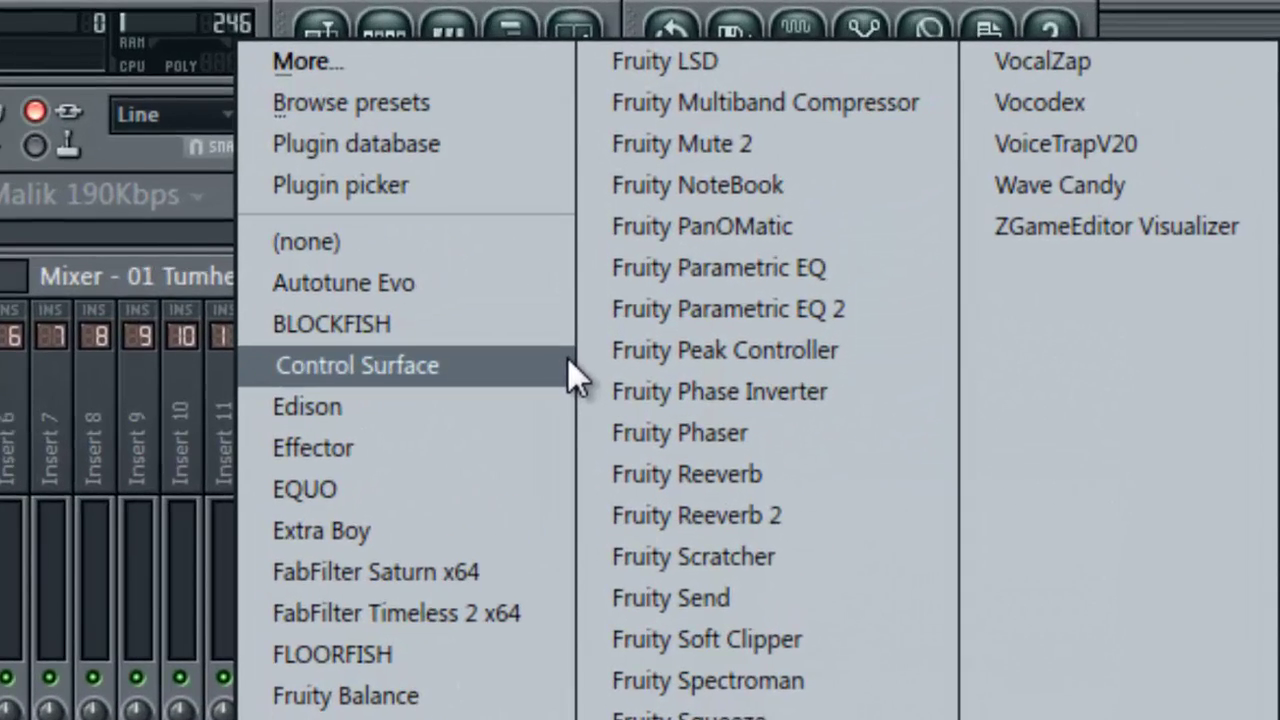
left_click(363, 534)
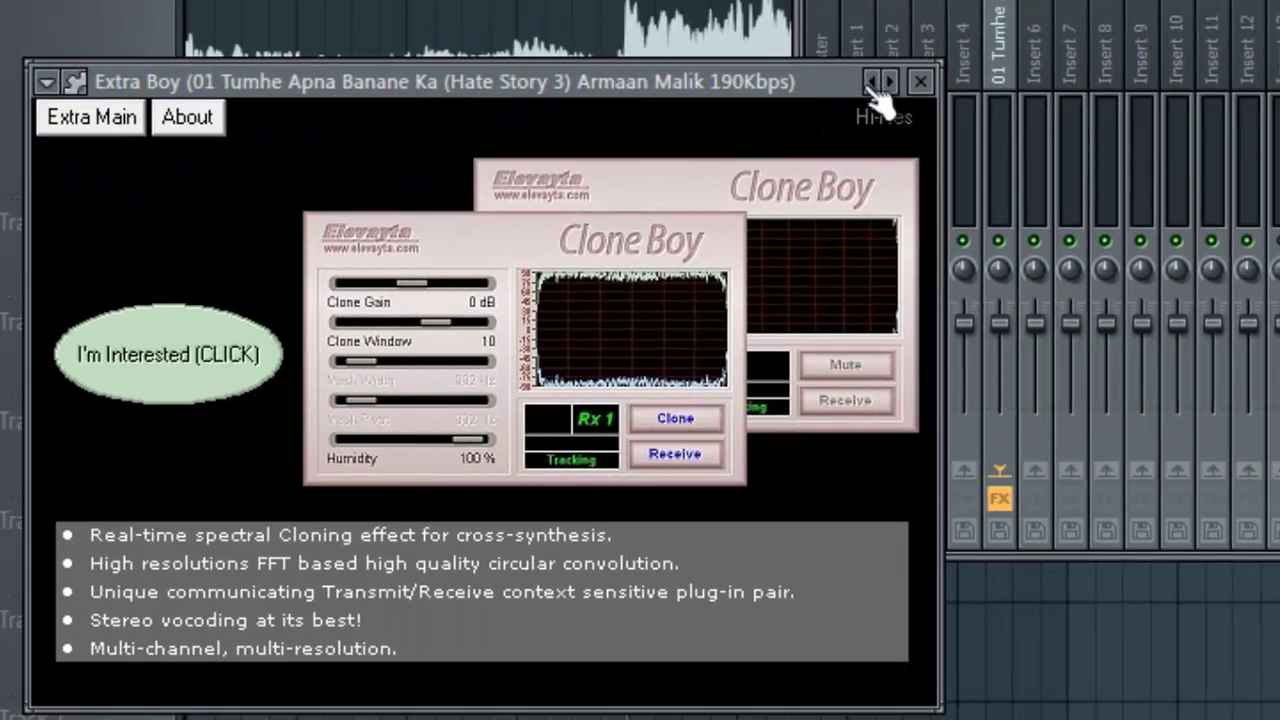
left_click(872, 92)
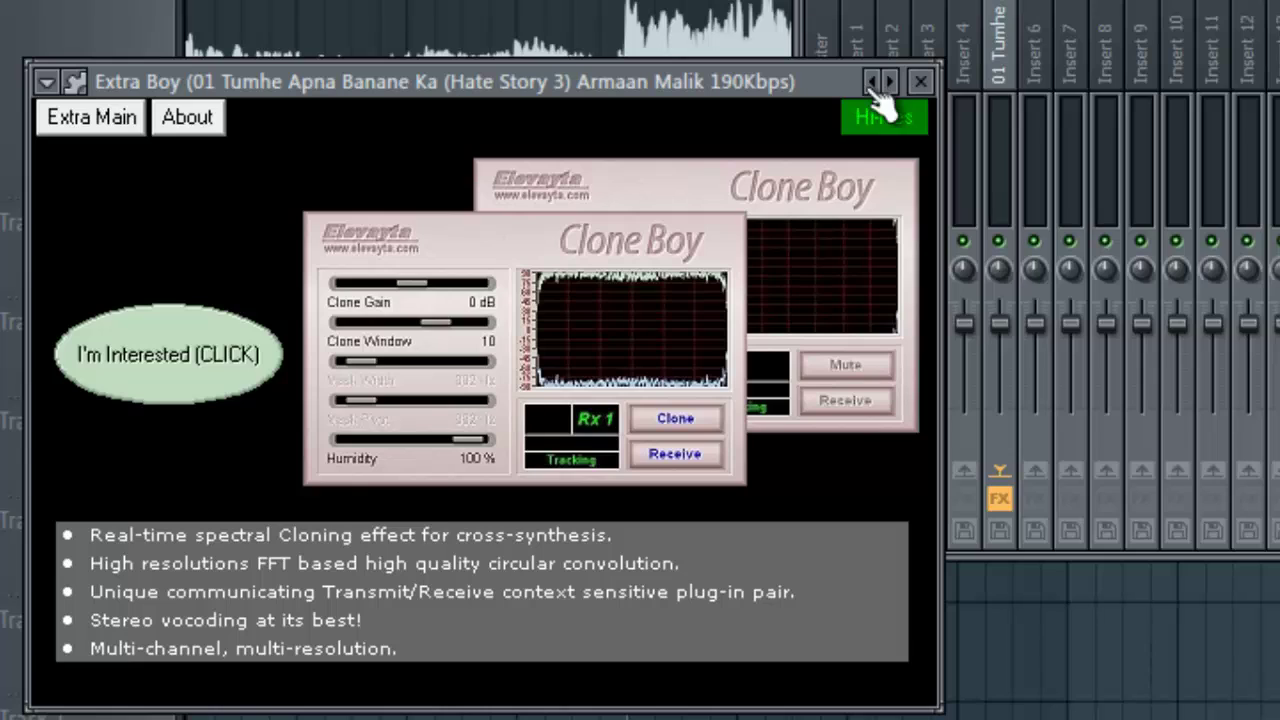
right_click(891, 79)
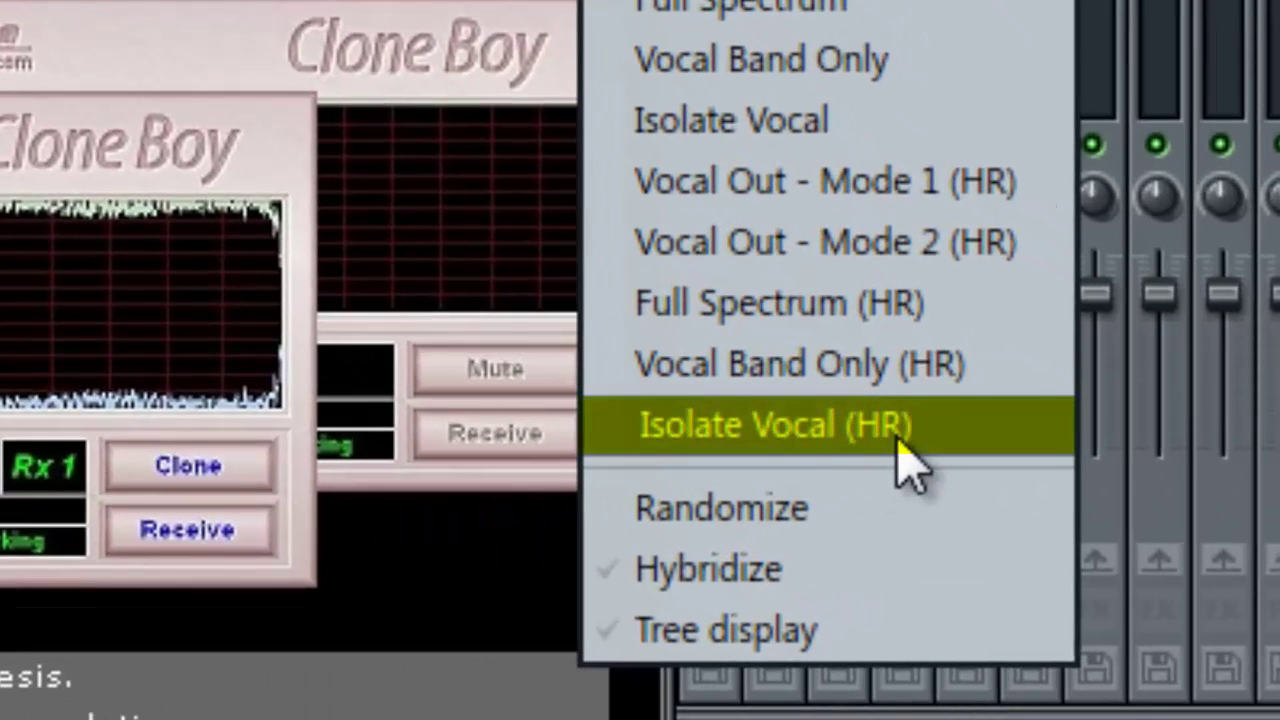
left_click(880, 426)
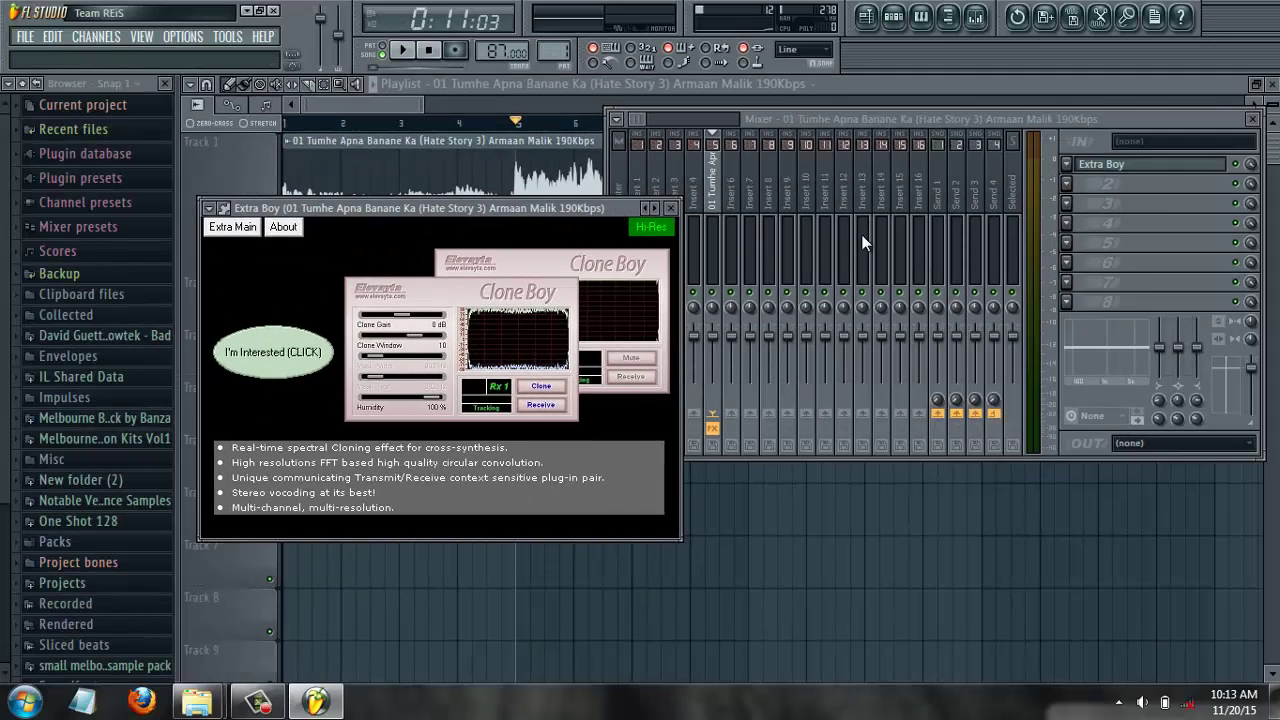
left_click(673, 209)
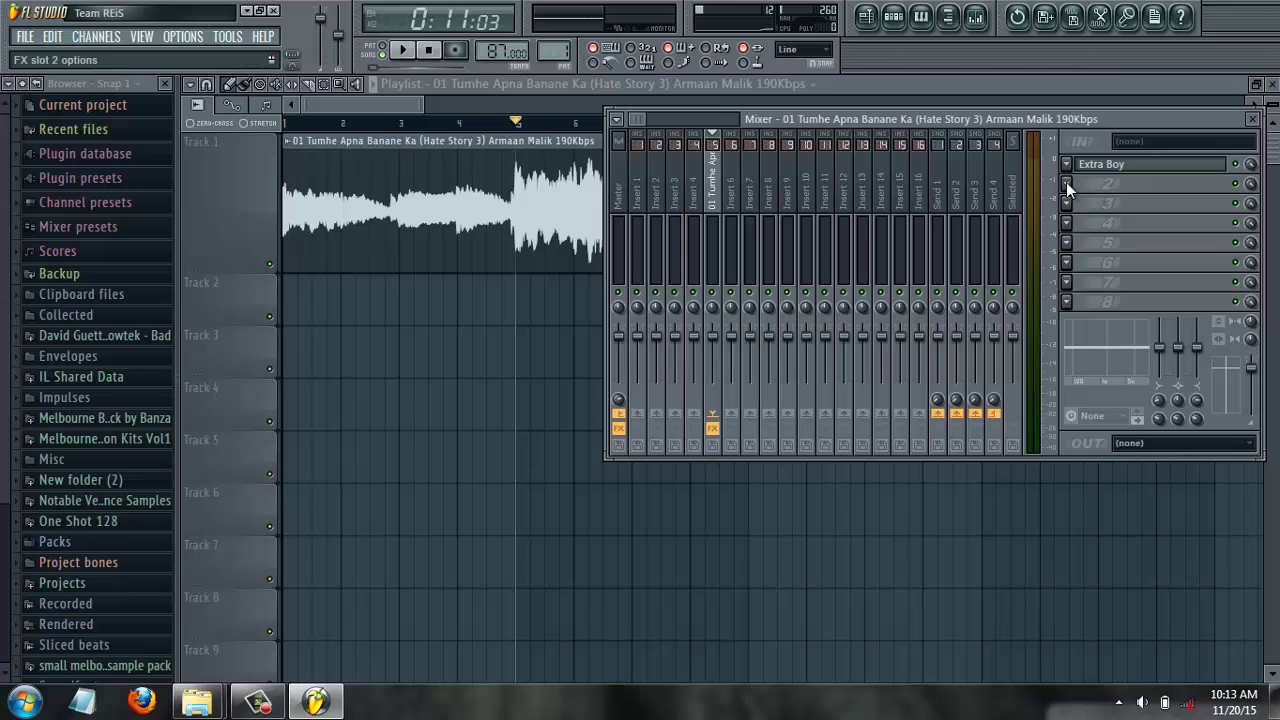
- Load BLOCKFISH into FX slot 2 and FLOORFISH into FX slot 3, turning FLOORFISH's expansion halfway up
left_click(1066, 182)
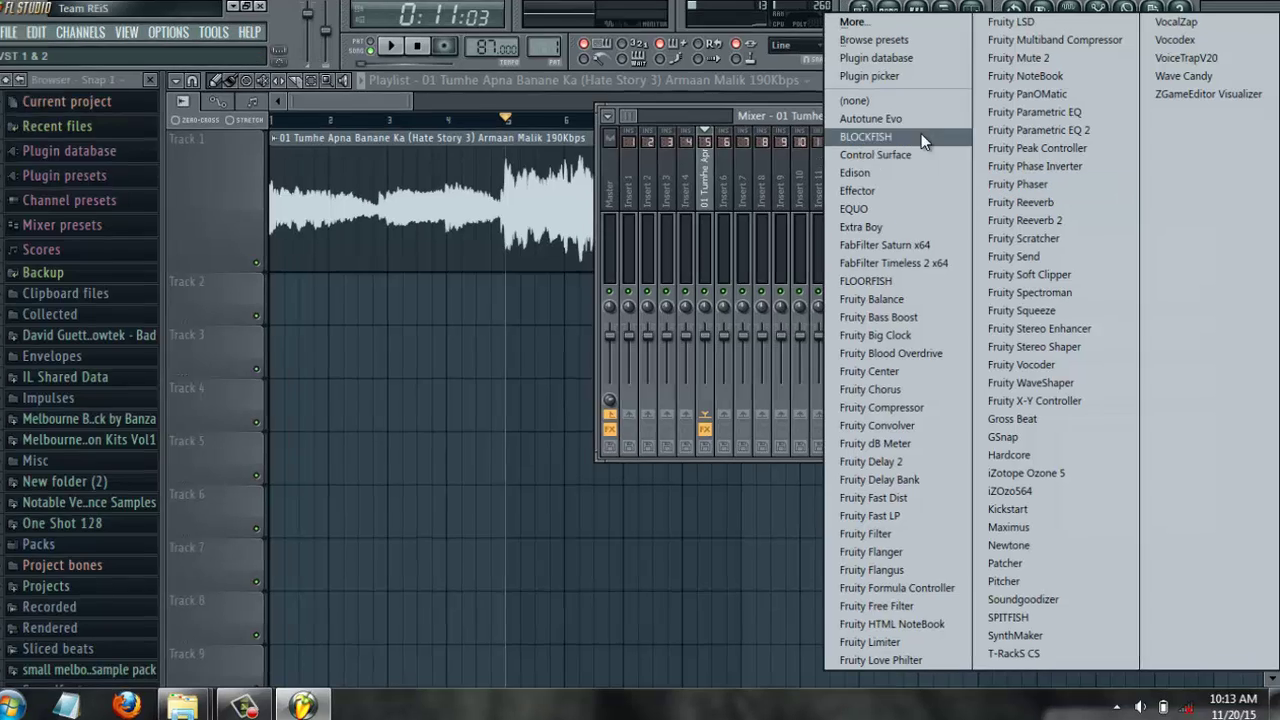
left_click(900, 150)
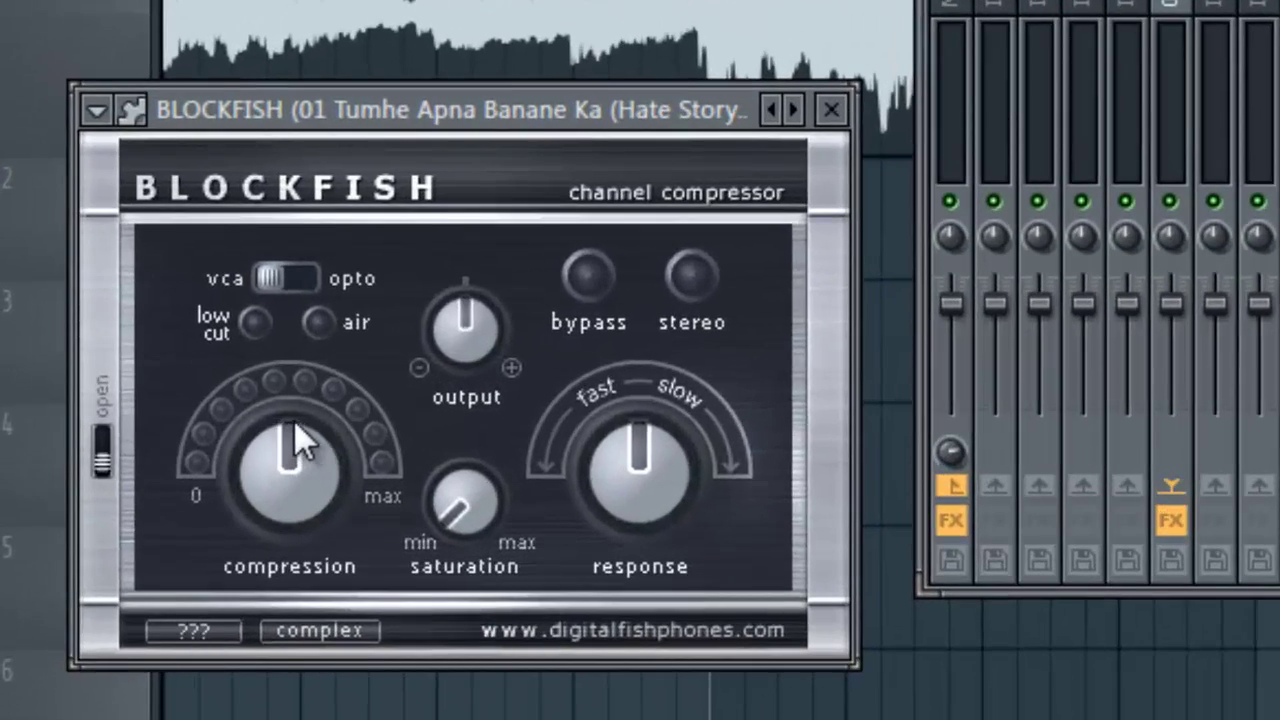
key("Escape")
left_click(1240, 139)
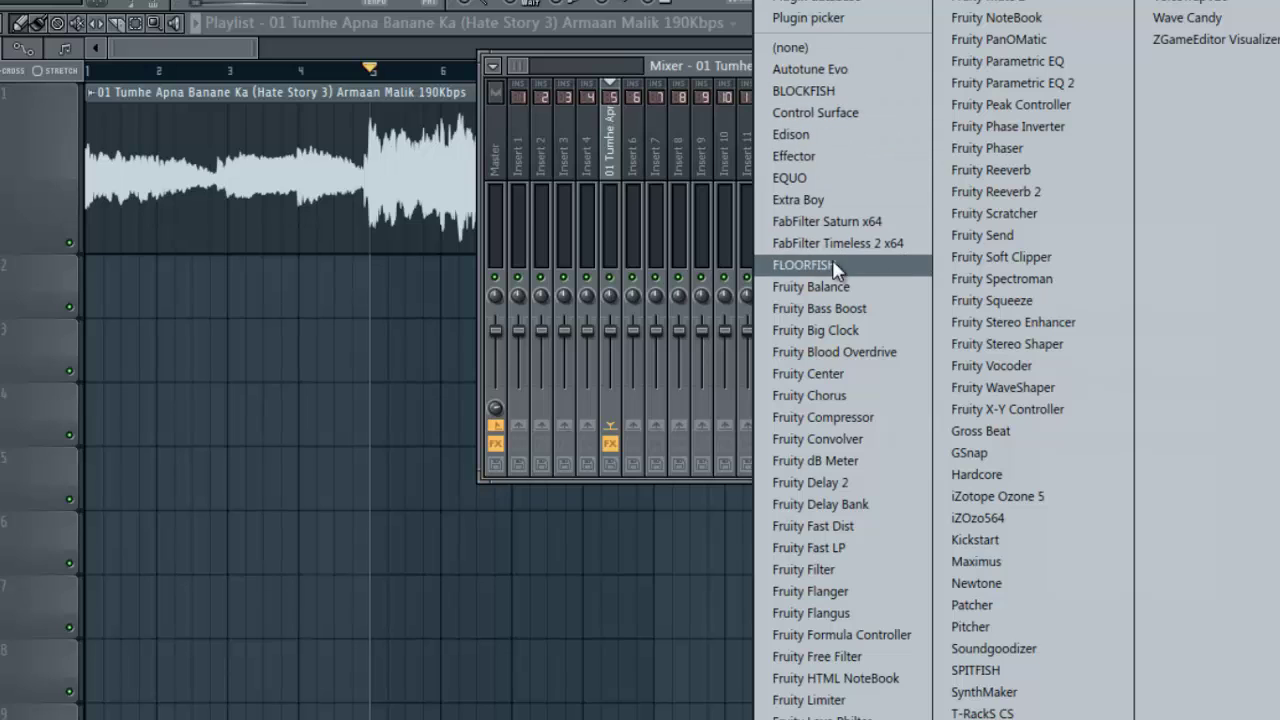
left_click(833, 268)
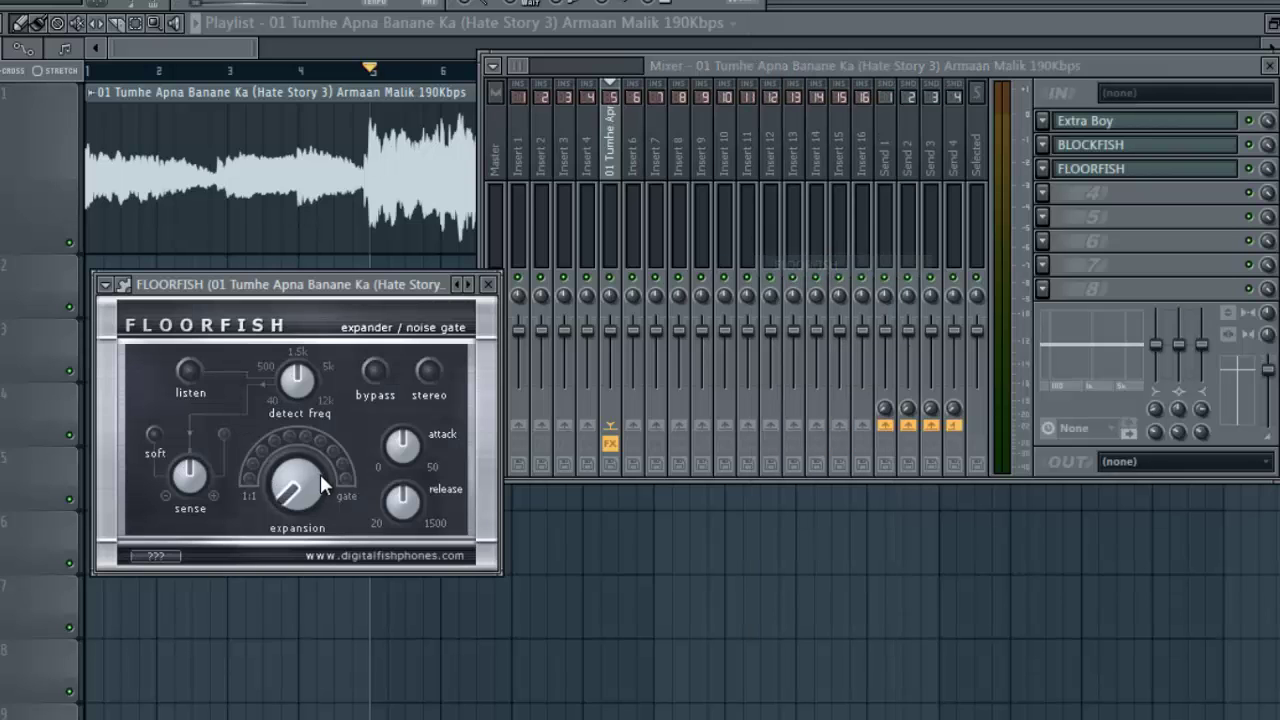
- Load SPITFISH into FX slot 4 and Fruity Parametric EQ 2 into FX slot 5, closing the FLOORFISH window in between
left_click(1049, 187)
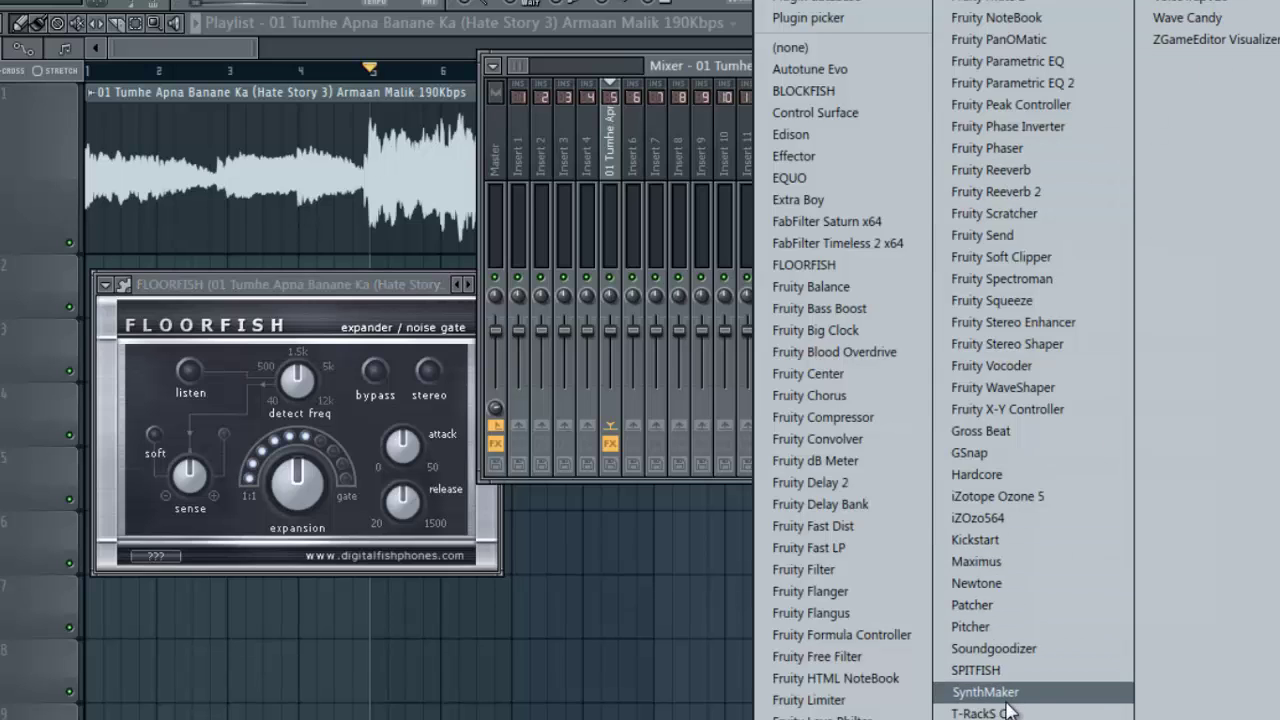
left_click(976, 669)
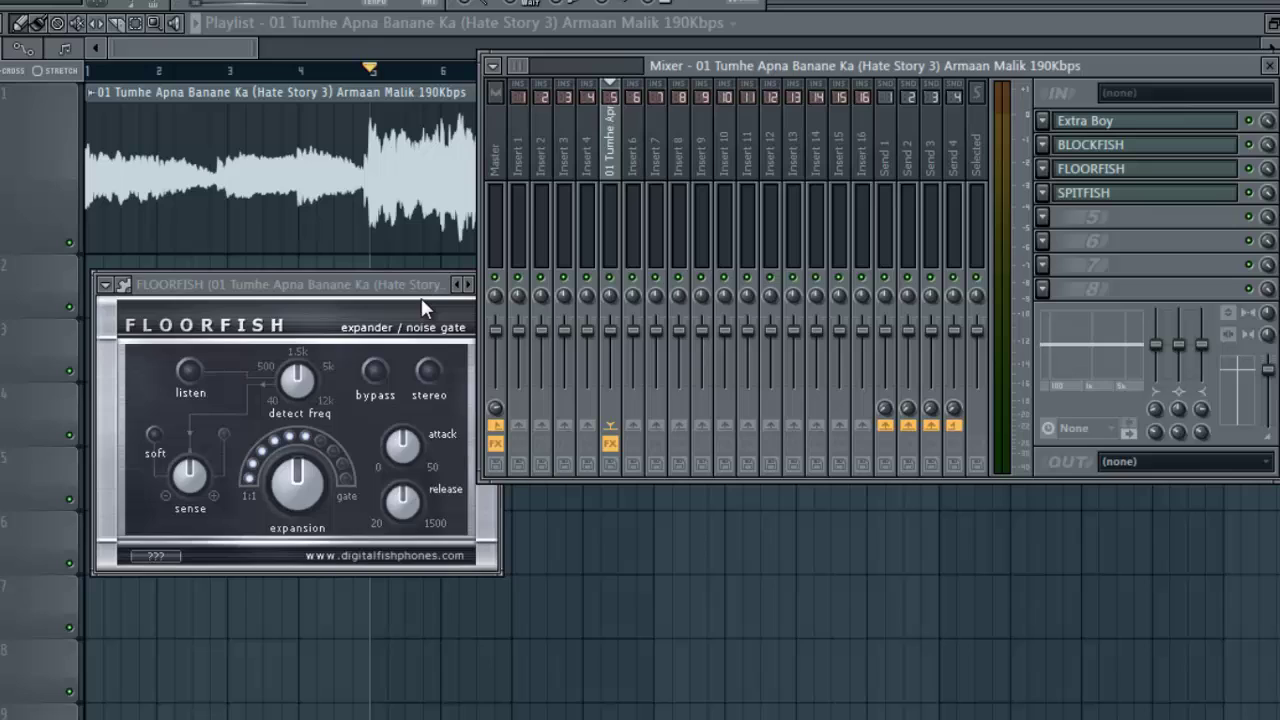
left_click(421, 305)
key("Escape")
left_click(1043, 215)
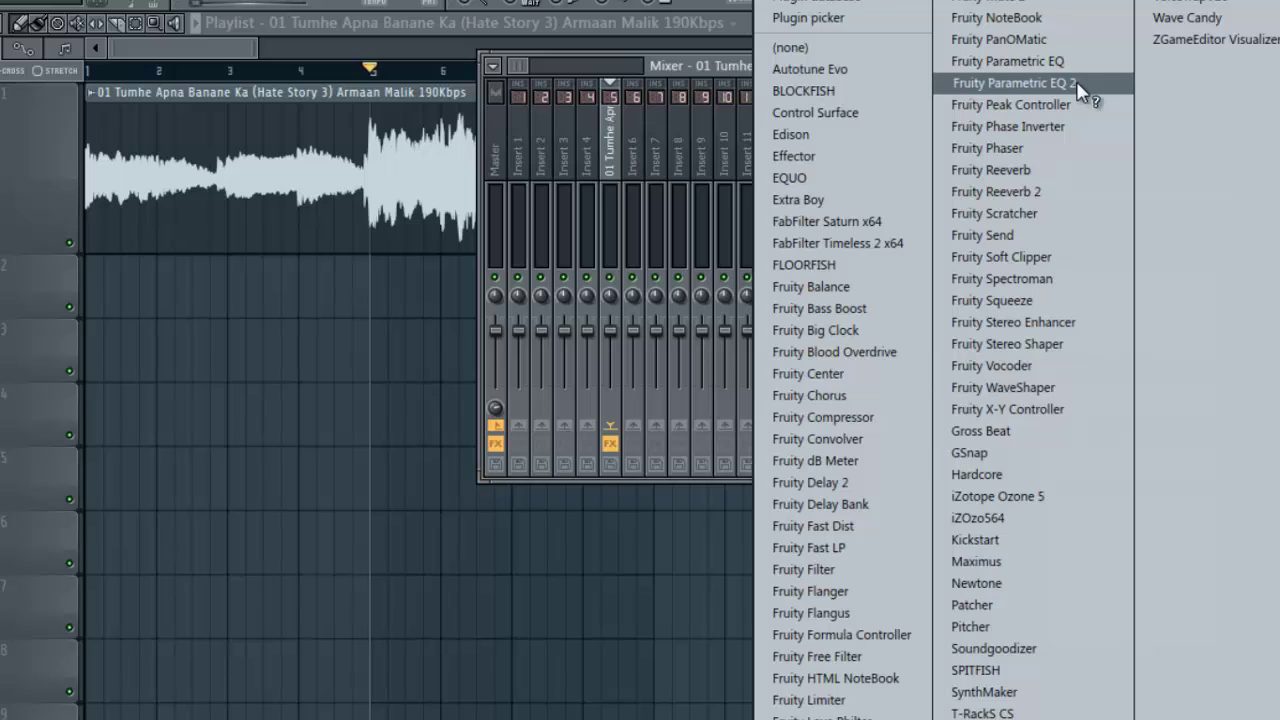
left_click(1014, 83)
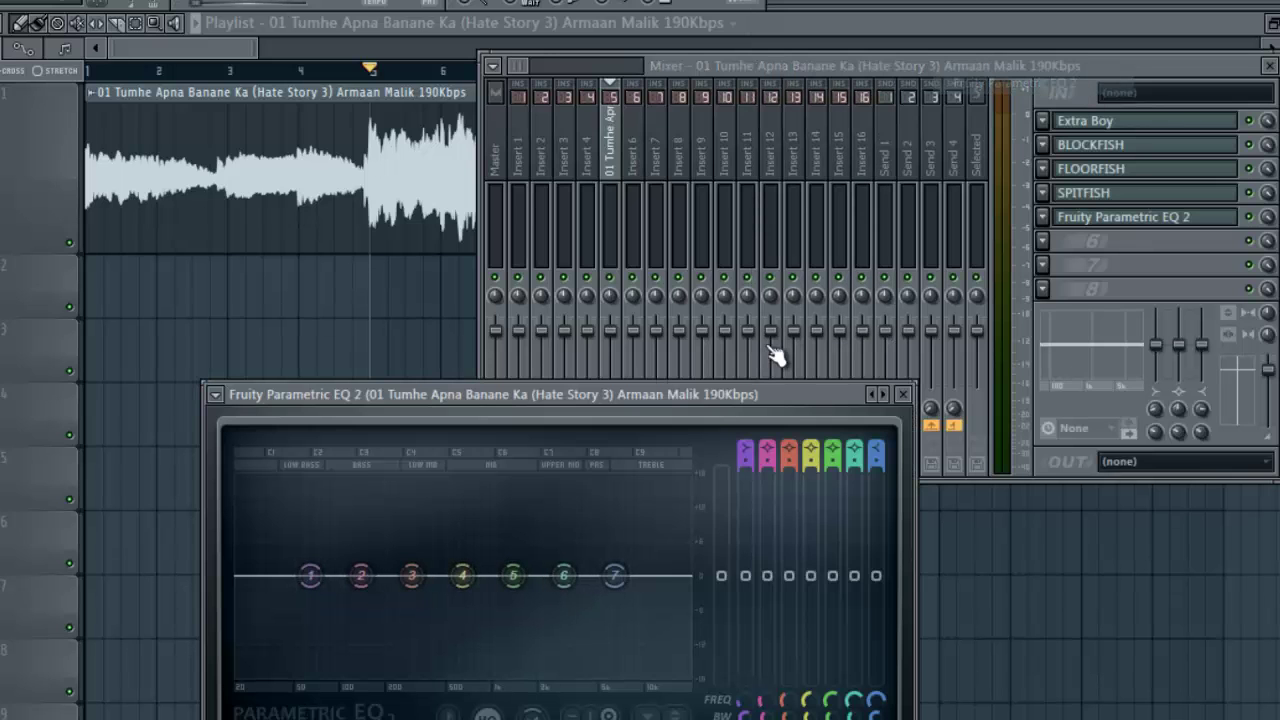
- Shape the Fruity Parametric EQ 2 curve with a low cut, a low-mid dip and a treble boost around 12 kHz
left_click(875, 395)
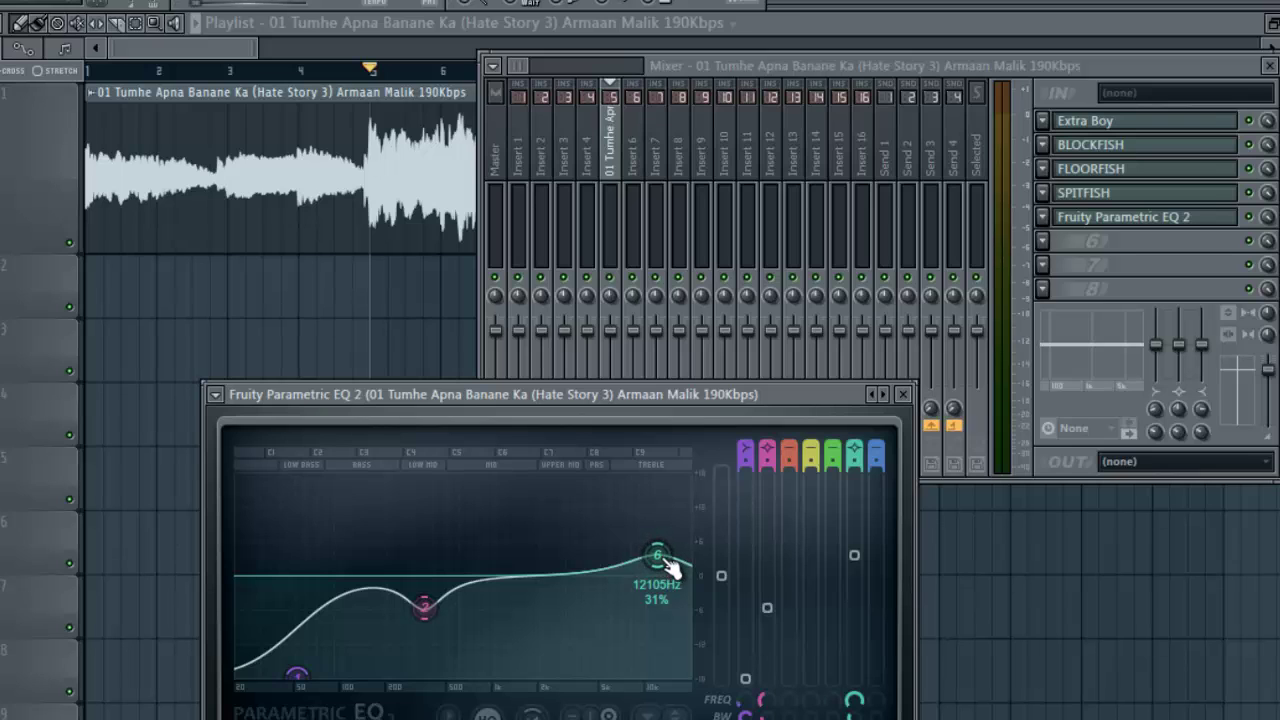
left_click_drag(660, 558, 563, 575)
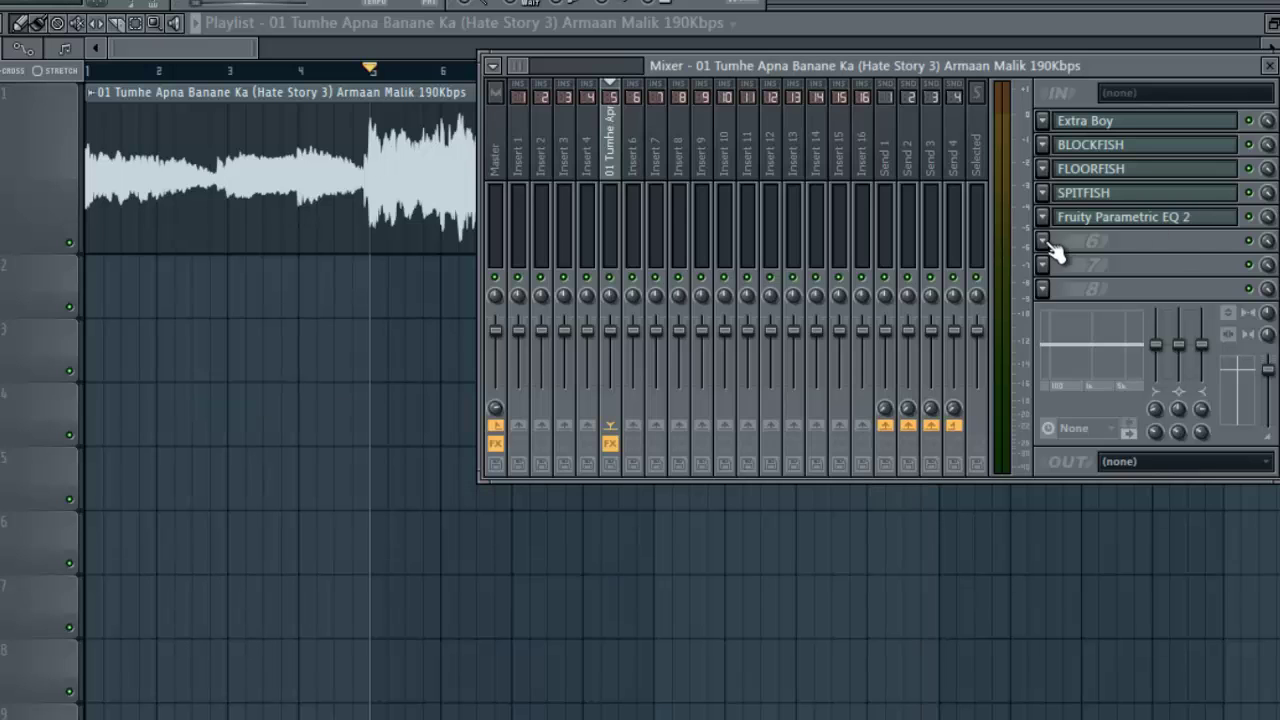
- Load Fruity Reeverb 2 into FX slot 6, increase its low cut and room size, and close its window
left_click(1050, 245)
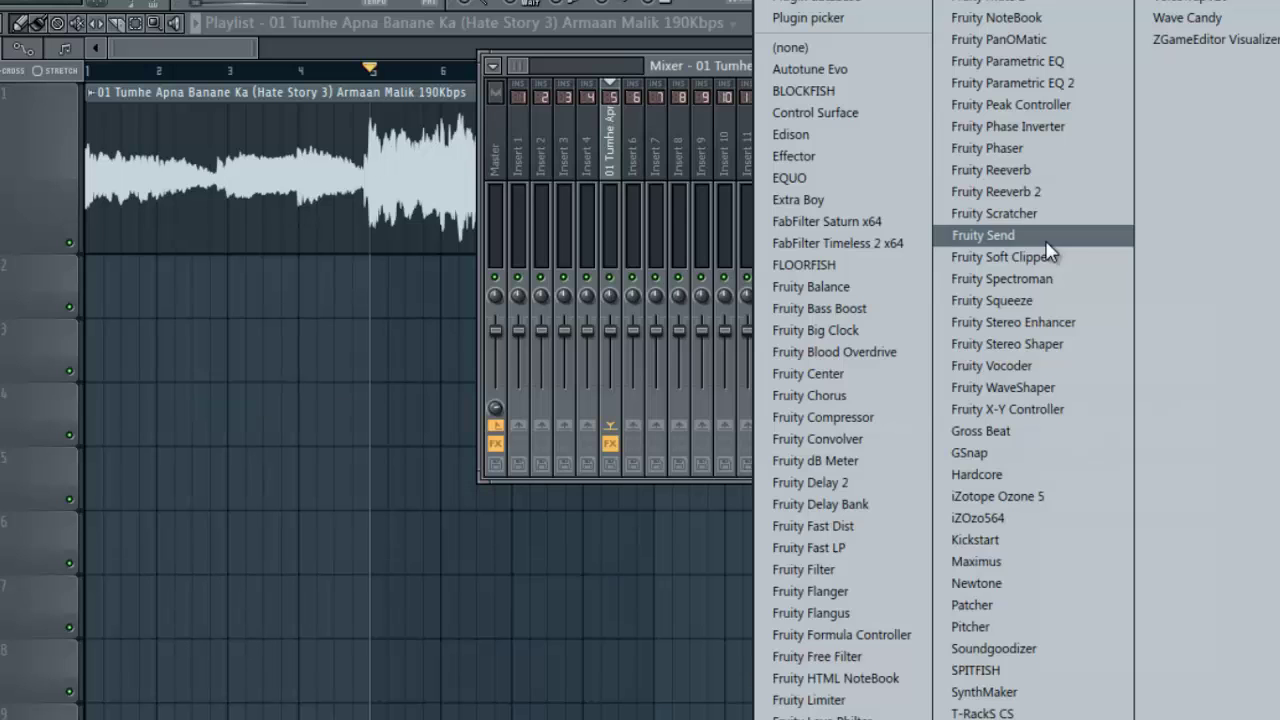
left_click(1065, 192)
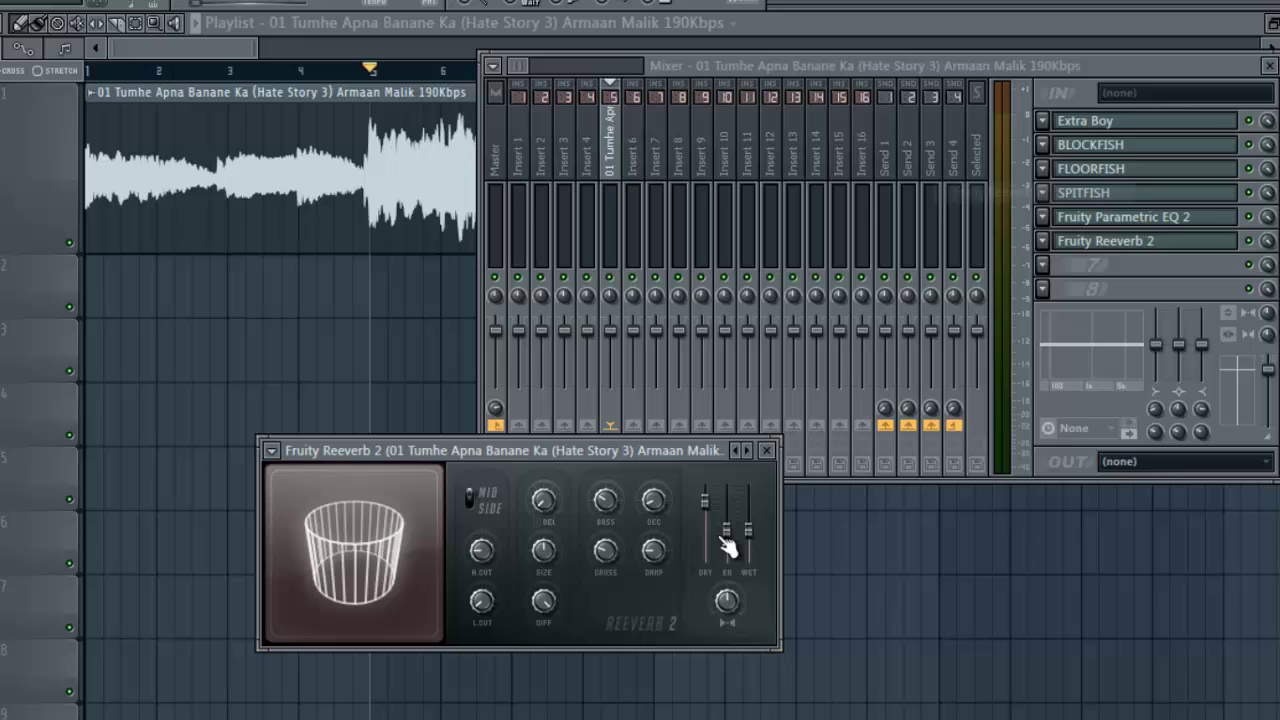
right_click(729, 603)
left_click(780, 678)
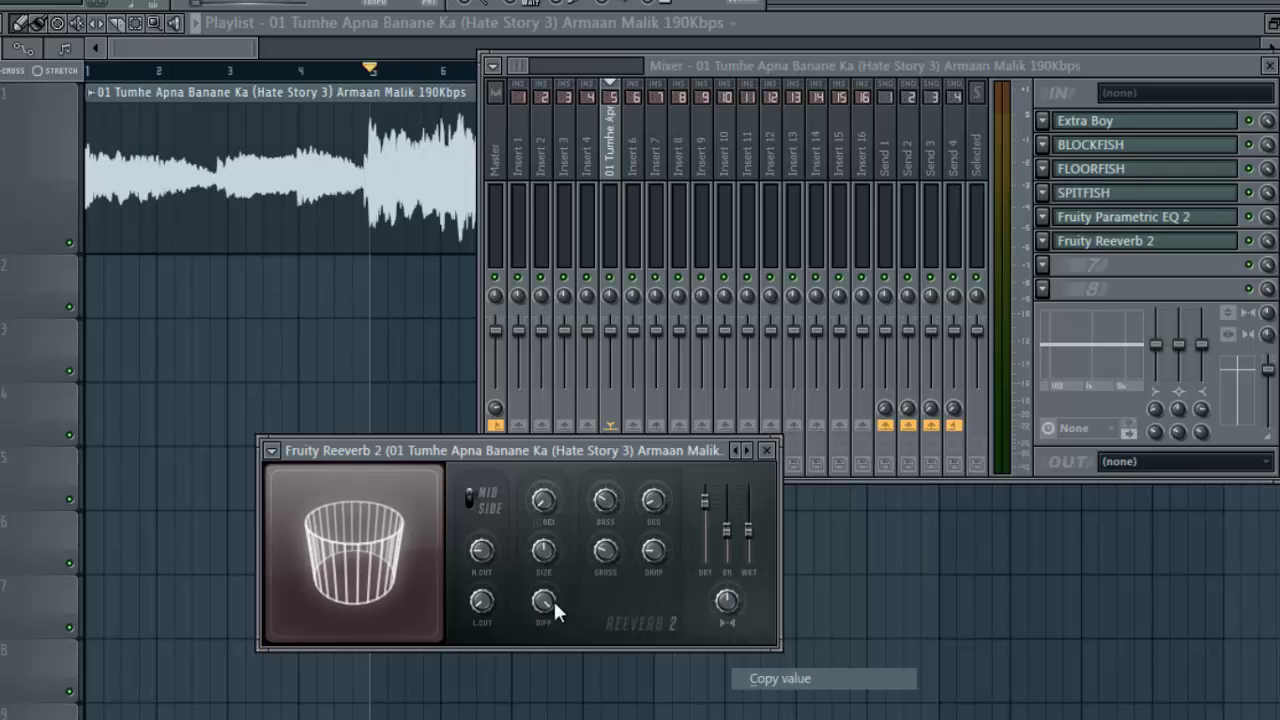
right_click(484, 600)
left_click(545, 699)
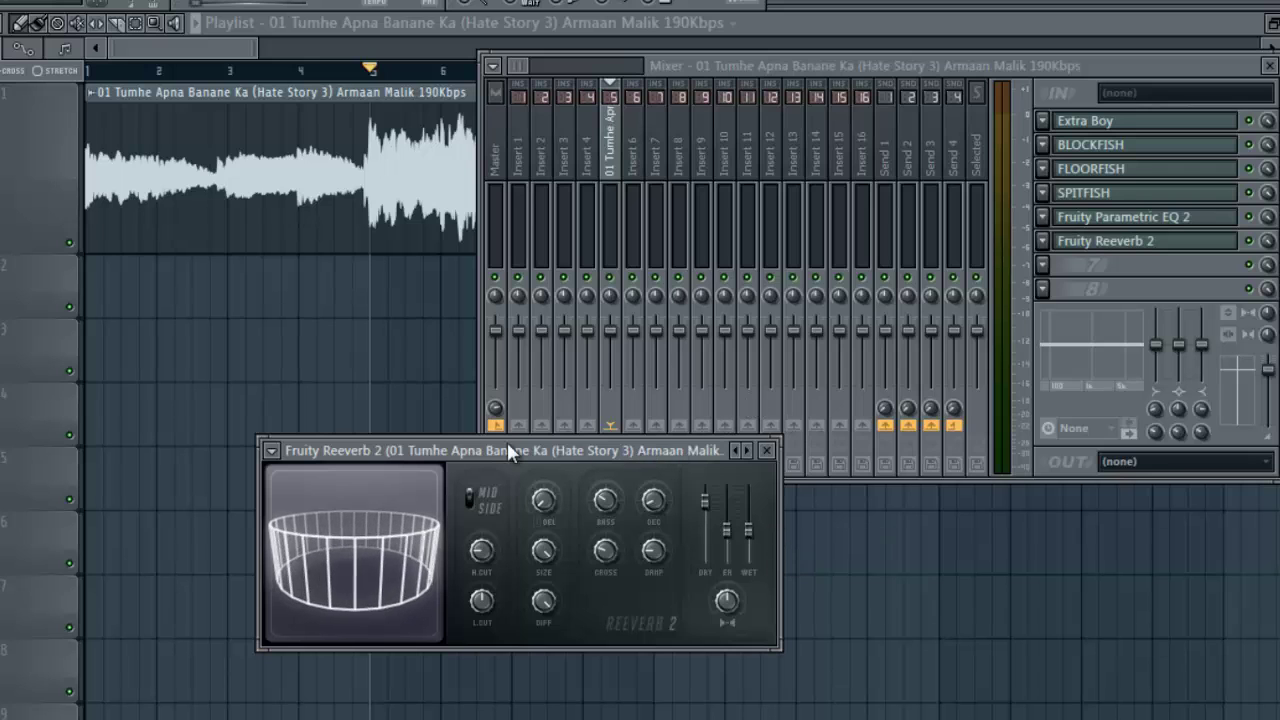
left_click(1075, 241)
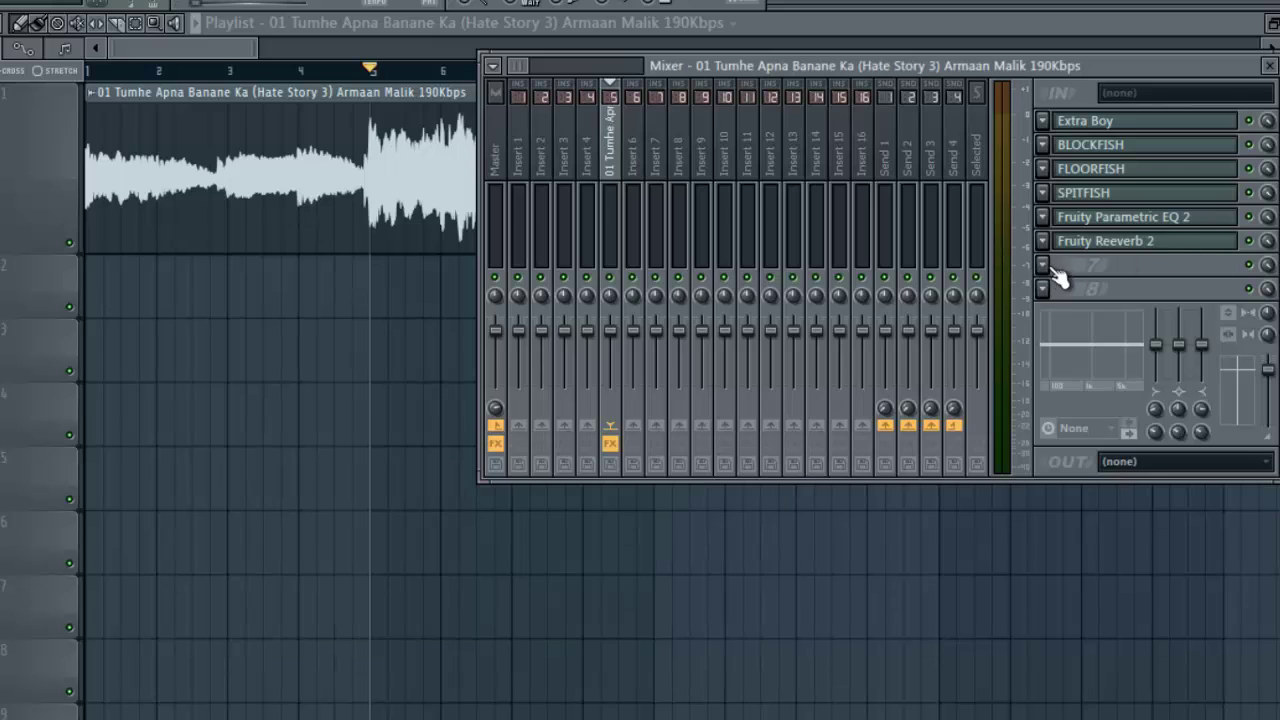
- Load Fruity Compressor into FX slot 7, choose the Leveler1 preset and close its window
left_click(1048, 278)
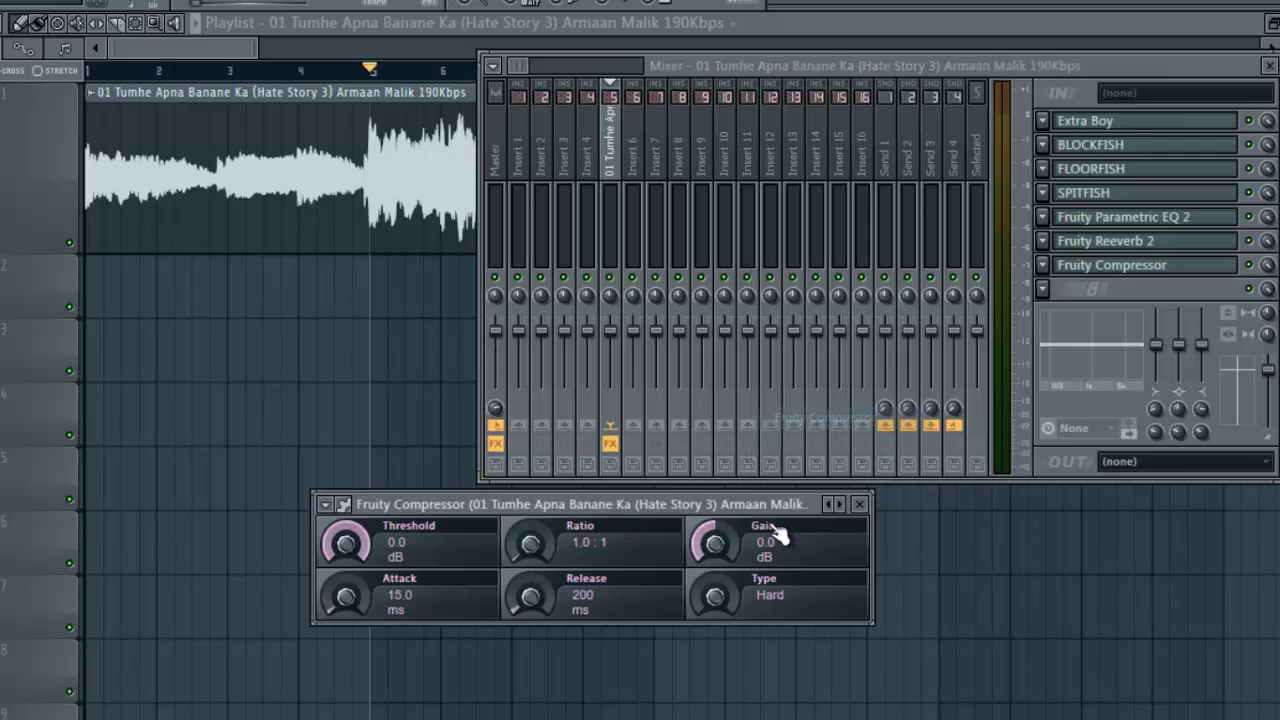
right_click(840, 505)
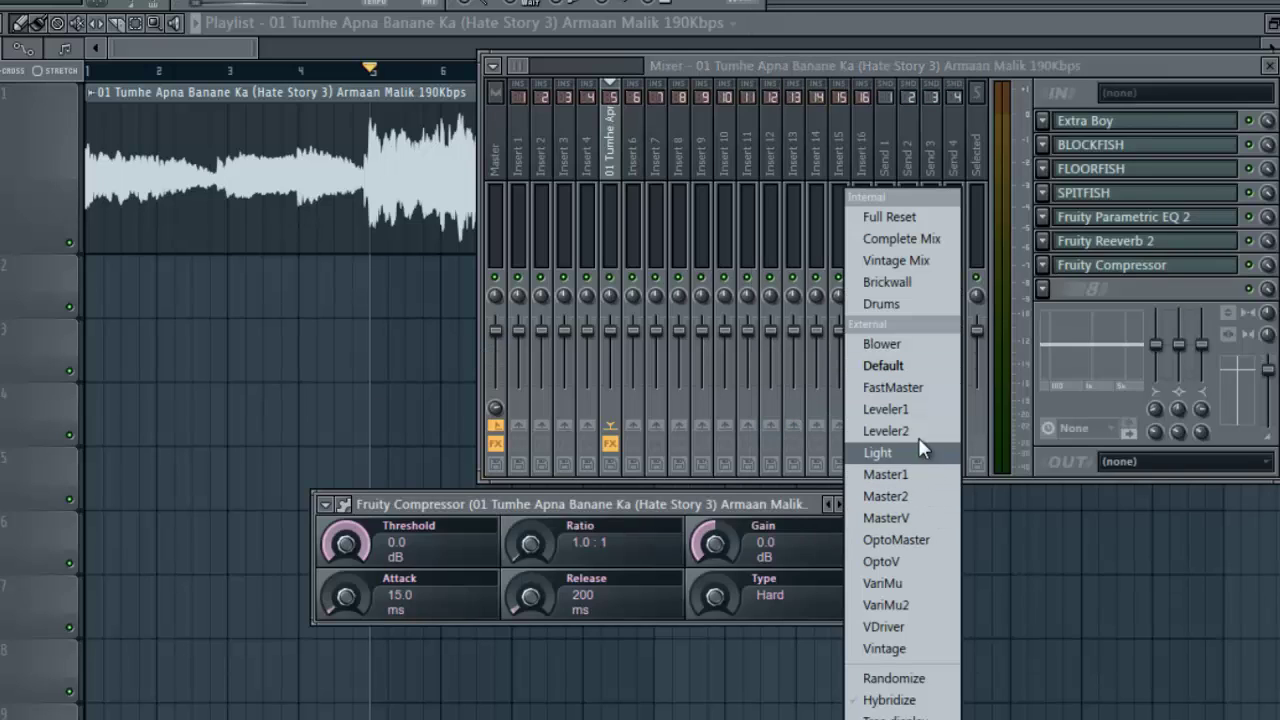
left_click(886, 409)
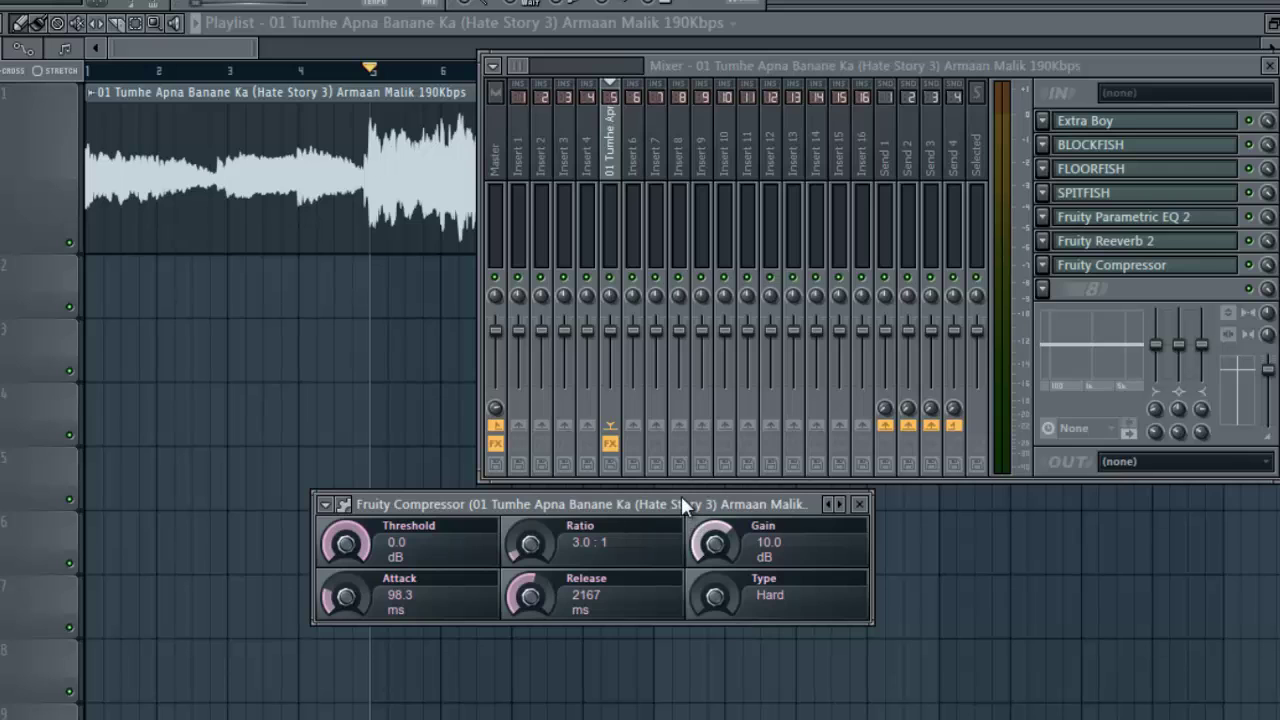
left_click(859, 504)
- Load Fruity Limiter into FX slot 8 of the song's mixer track and close its window
left_click(1044, 290)
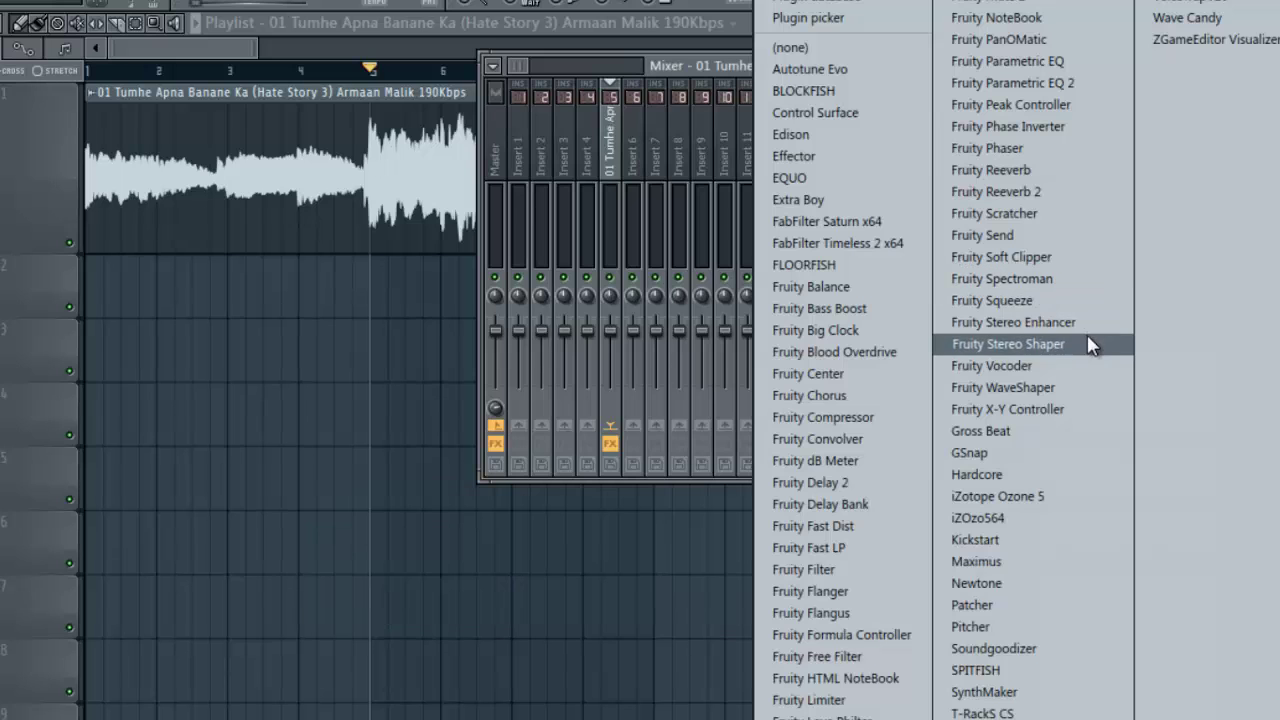
left_click(845, 700)
left_click_drag(759, 557, 603, 217)
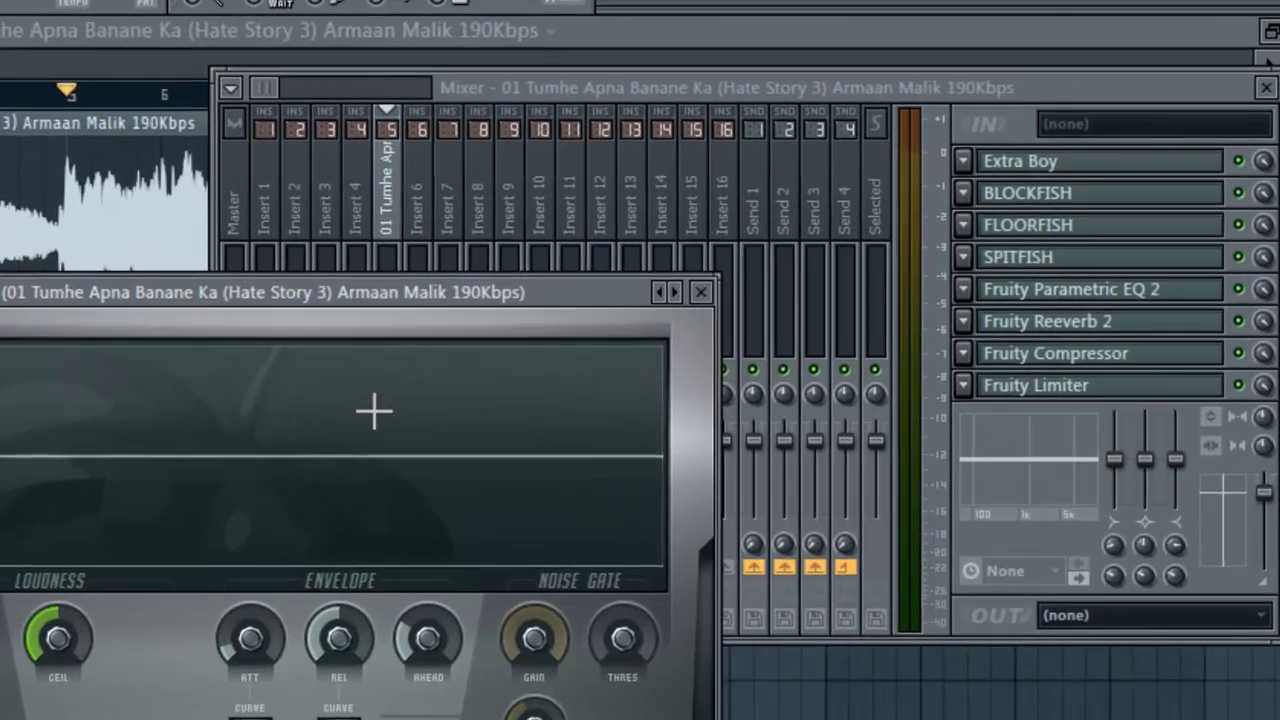
left_click(846, 219)
- Turn off Fruity Limiter on the Master track, reselect the song's mixer track and hide the mixer
left_click(497, 140)
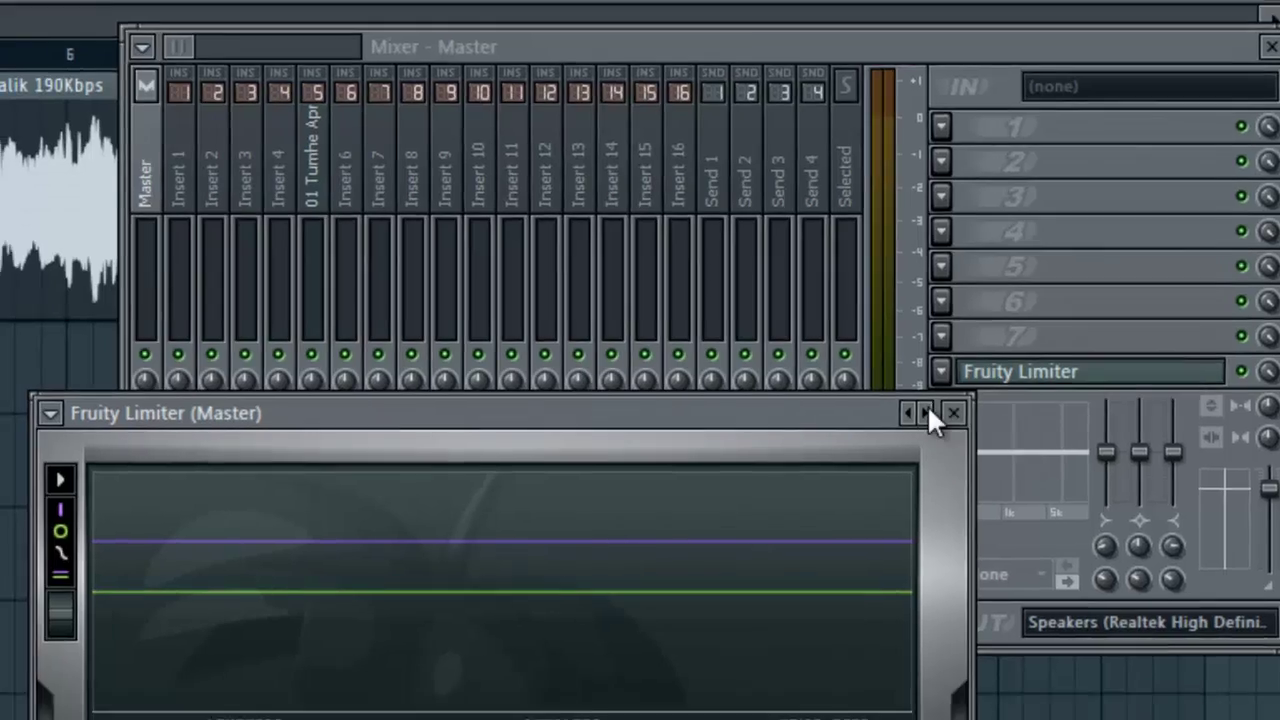
right_click(919, 462)
left_click(1006, 474)
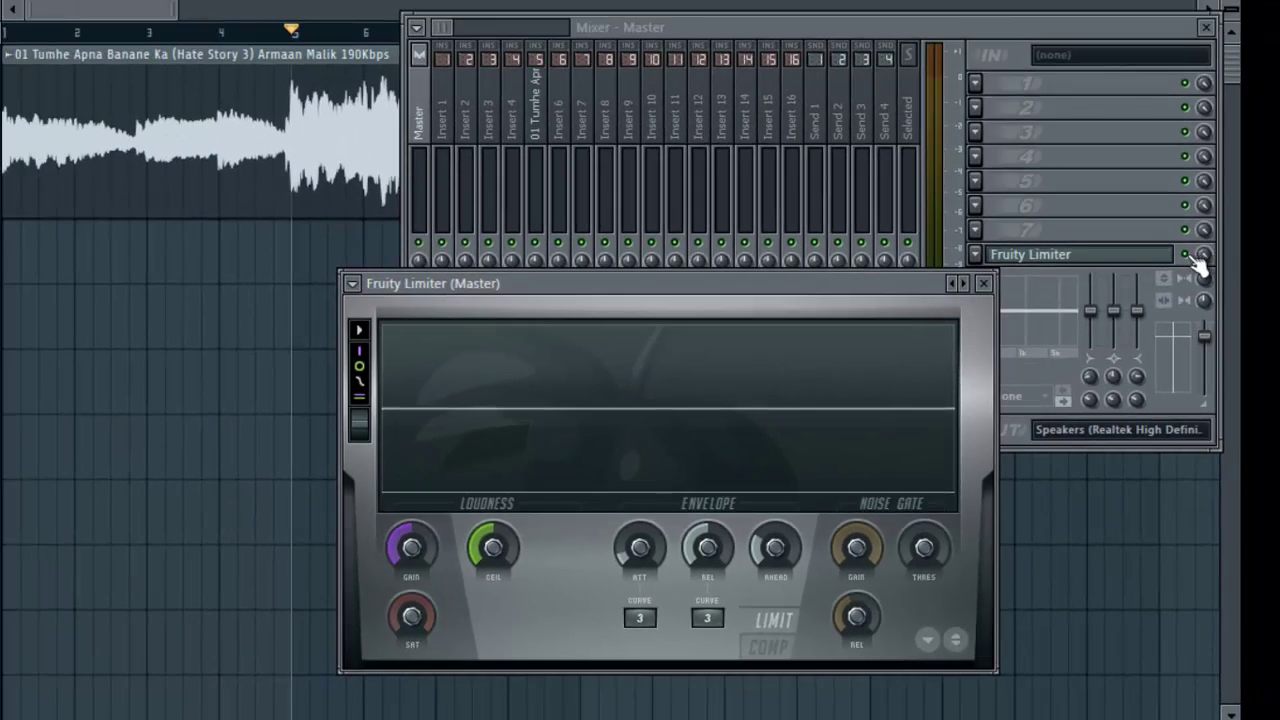
left_click(1196, 256)
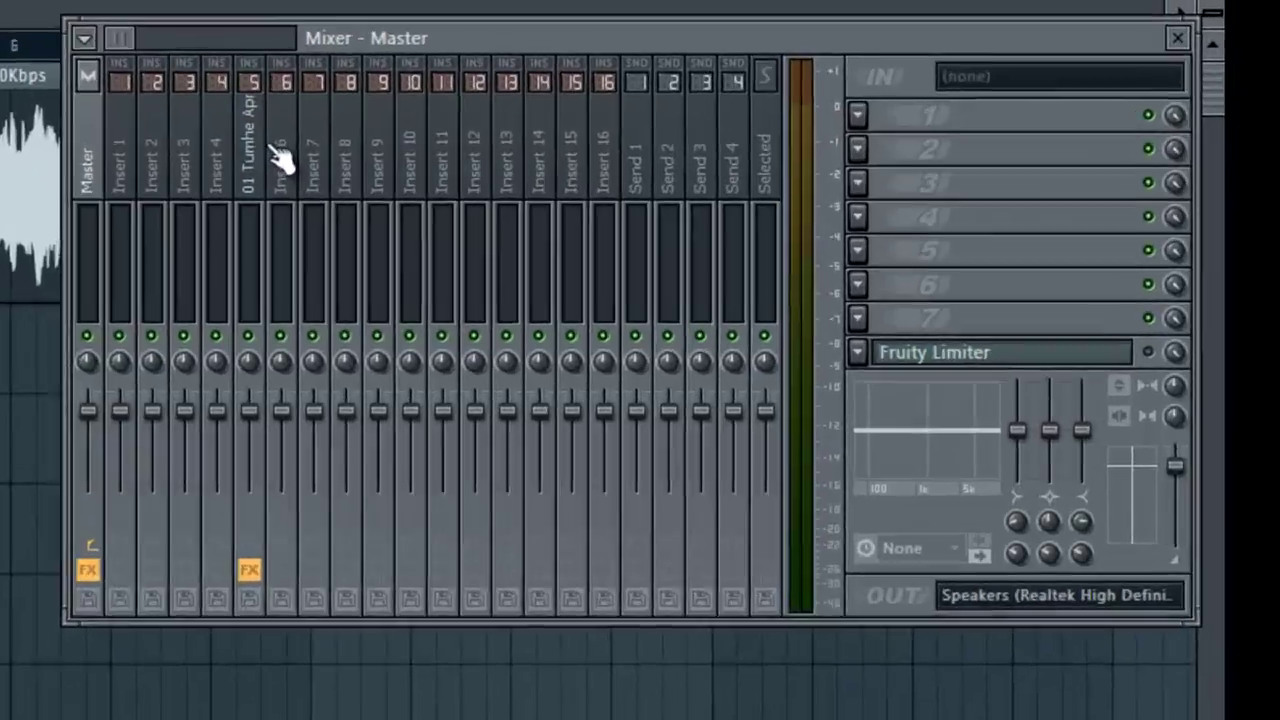
left_click(537, 95)
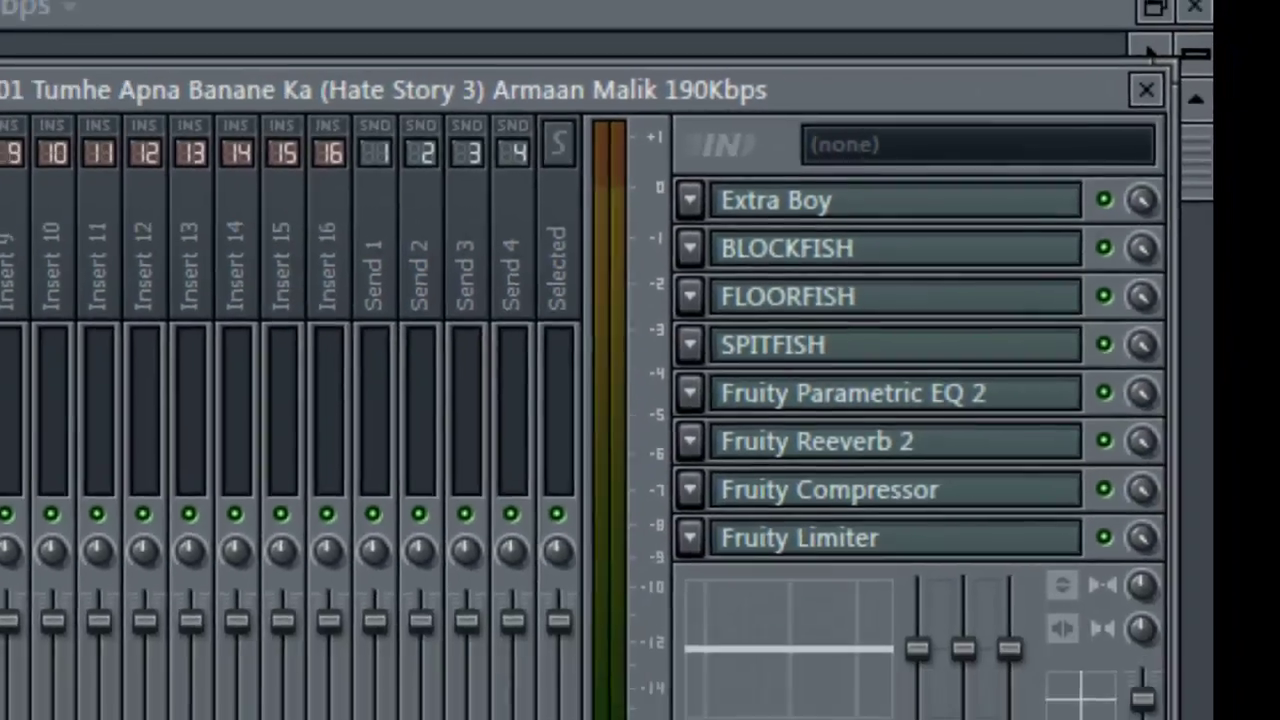
key("F9")
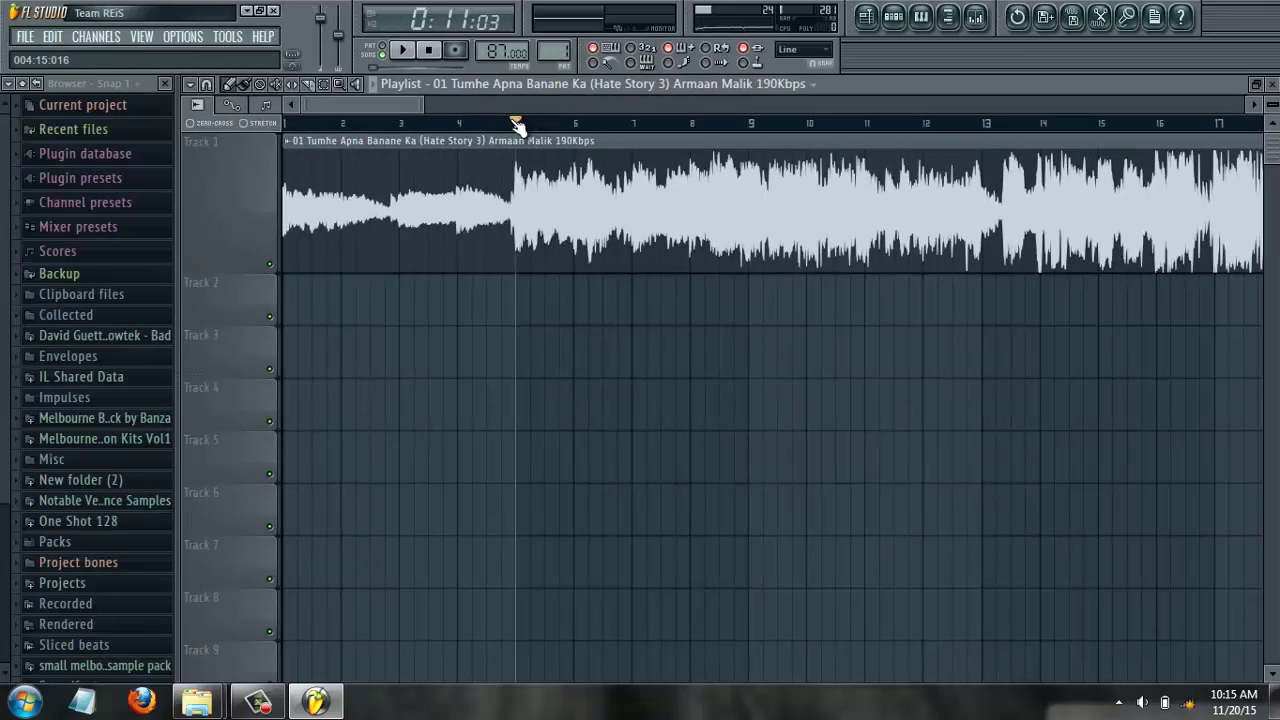
- Play the processed song from bar 5 and from about bar 13 to listen to the isolated vocal, and stop playback
key("space")
scroll(545, 130, "down", 2)
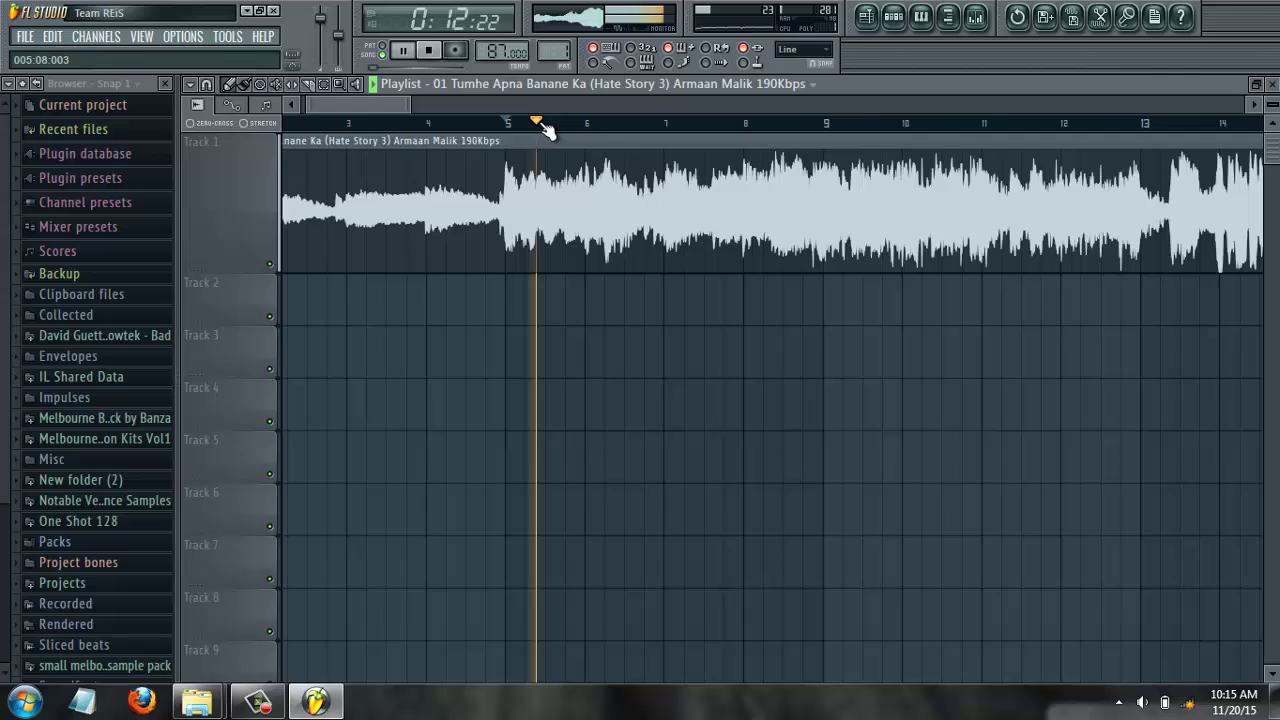
left_click(837, 123)
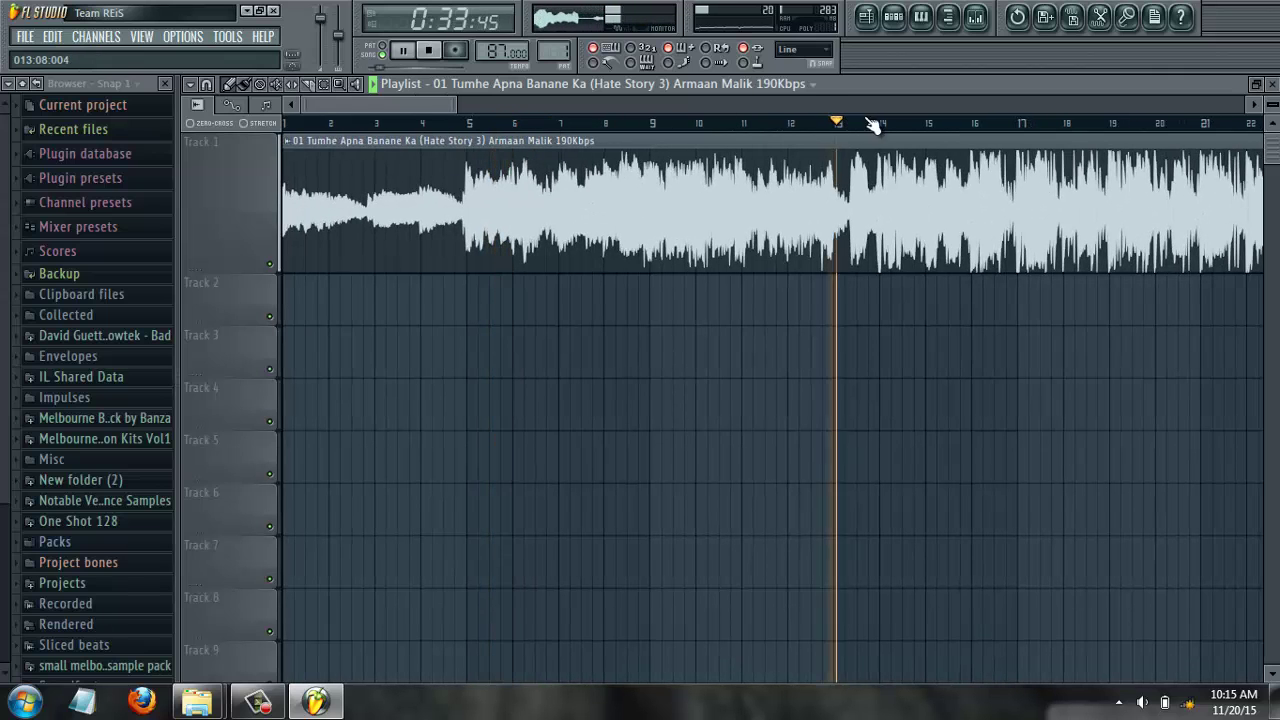
scroll(955, 125, "up", 3)
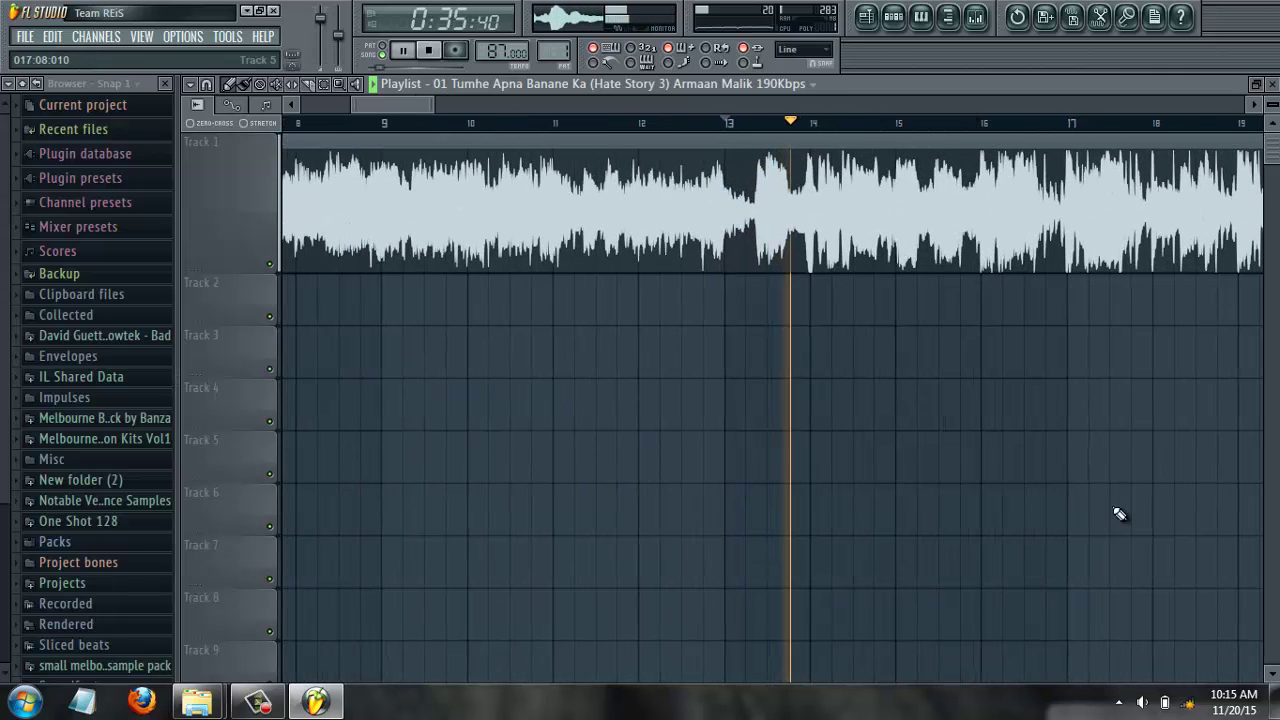
left_click(1145, 703)
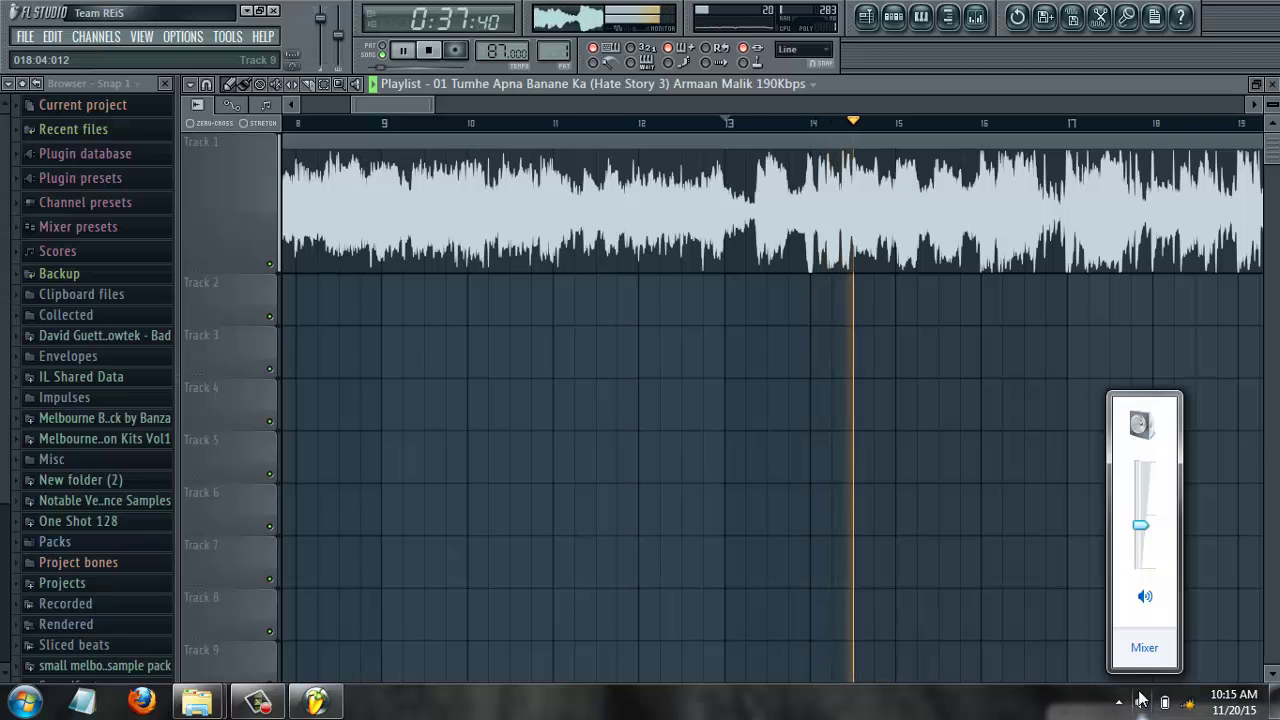
left_click_drag(402, 98, 410, 103)
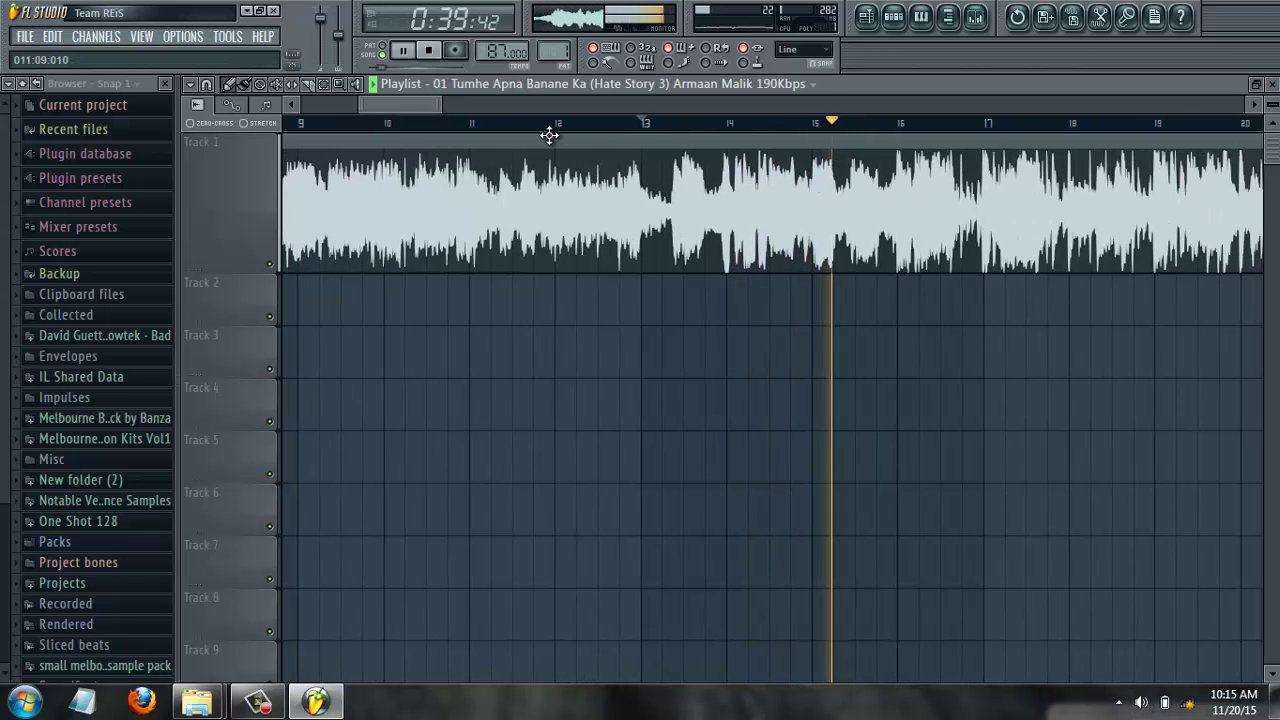
left_click(987, 19)
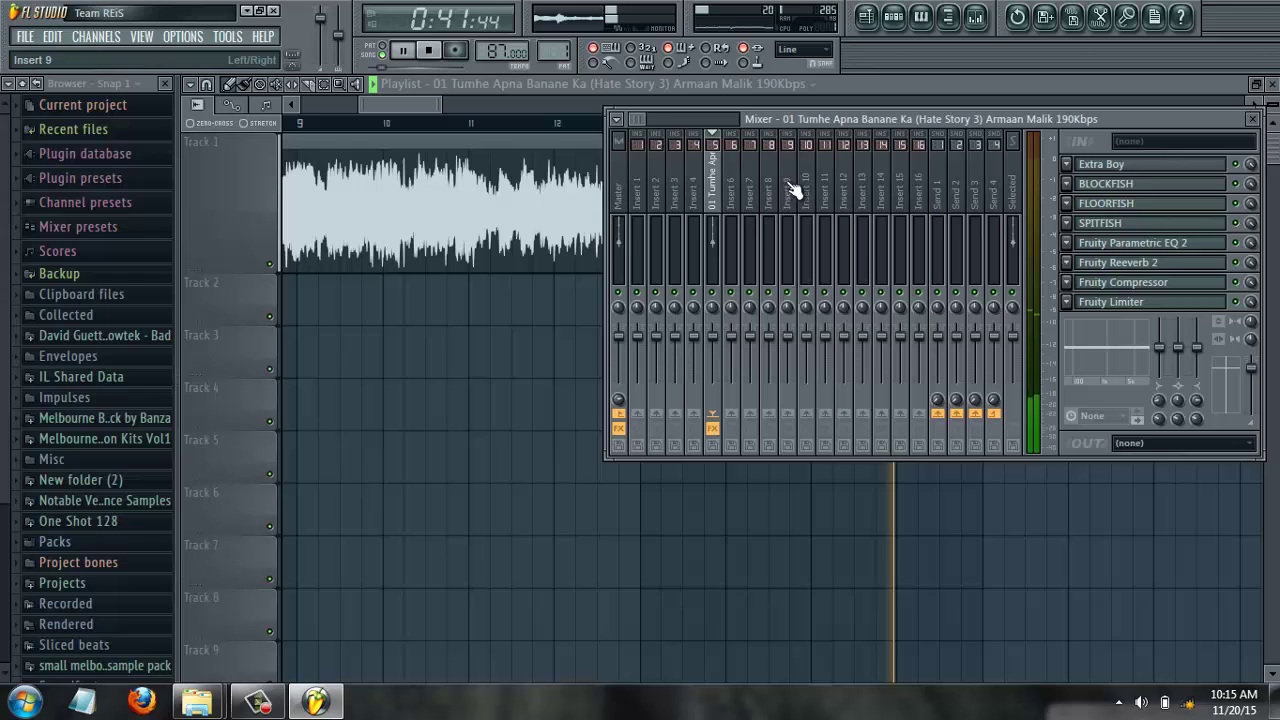
key("F9")
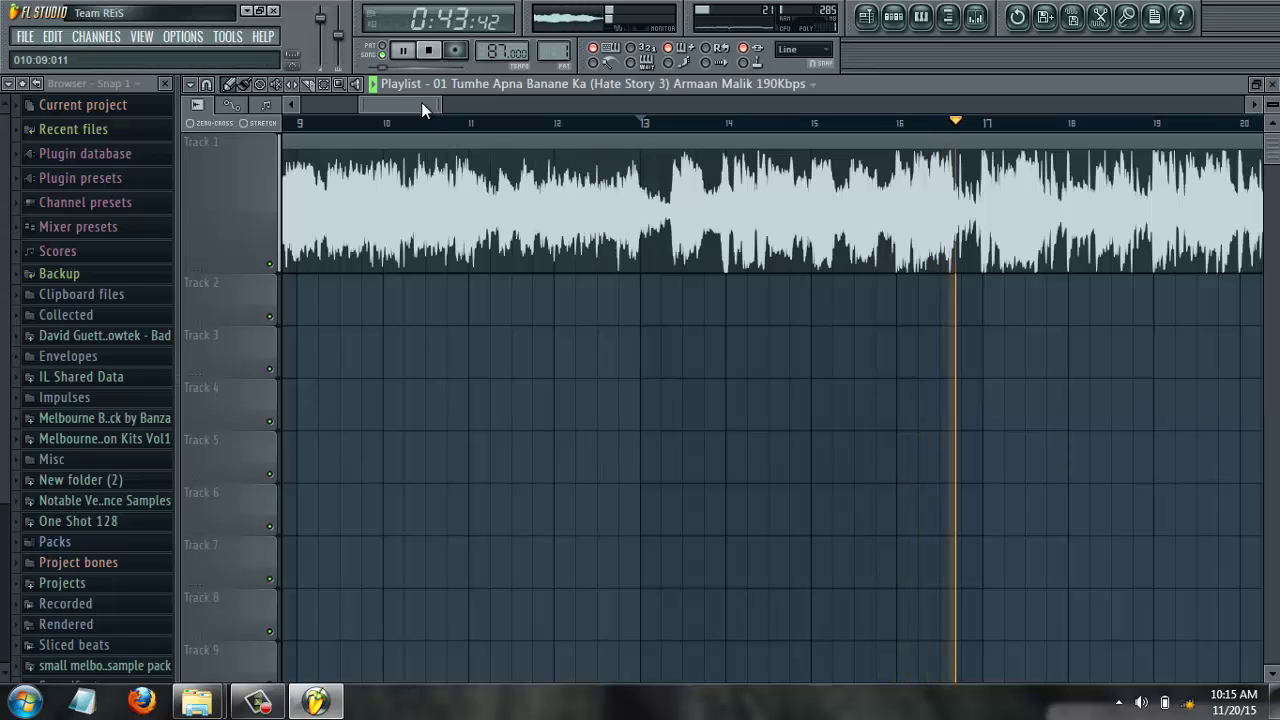
left_click_drag(426, 102, 438, 102)
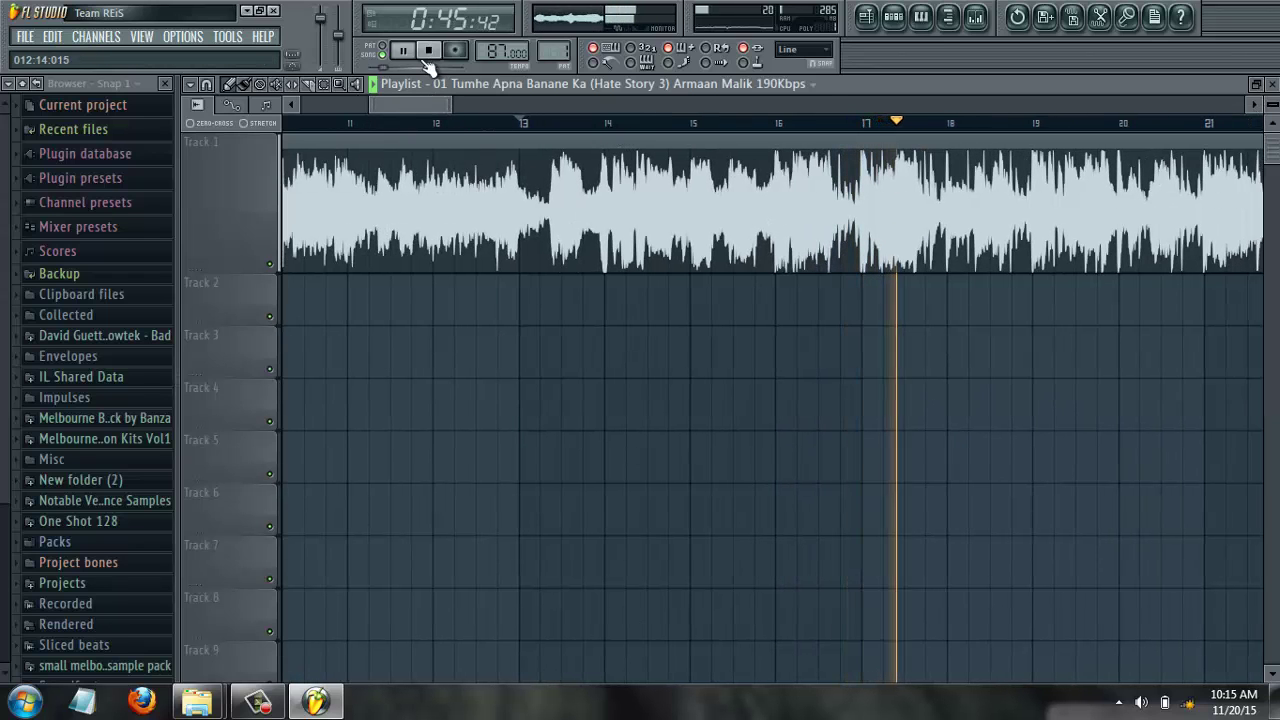
left_click(429, 51)
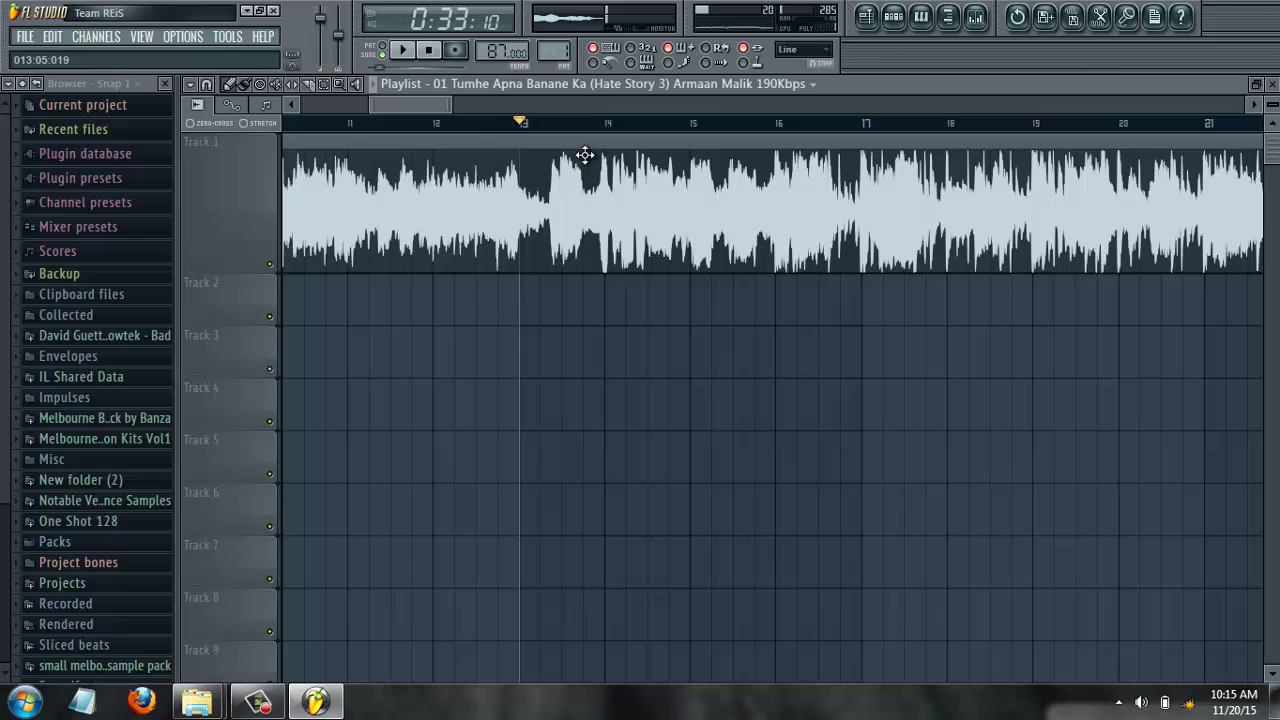
- Disable the effect slots of the song's mixer track, hide the mixer and play the unprocessed song from bar 13
left_click(975, 17)
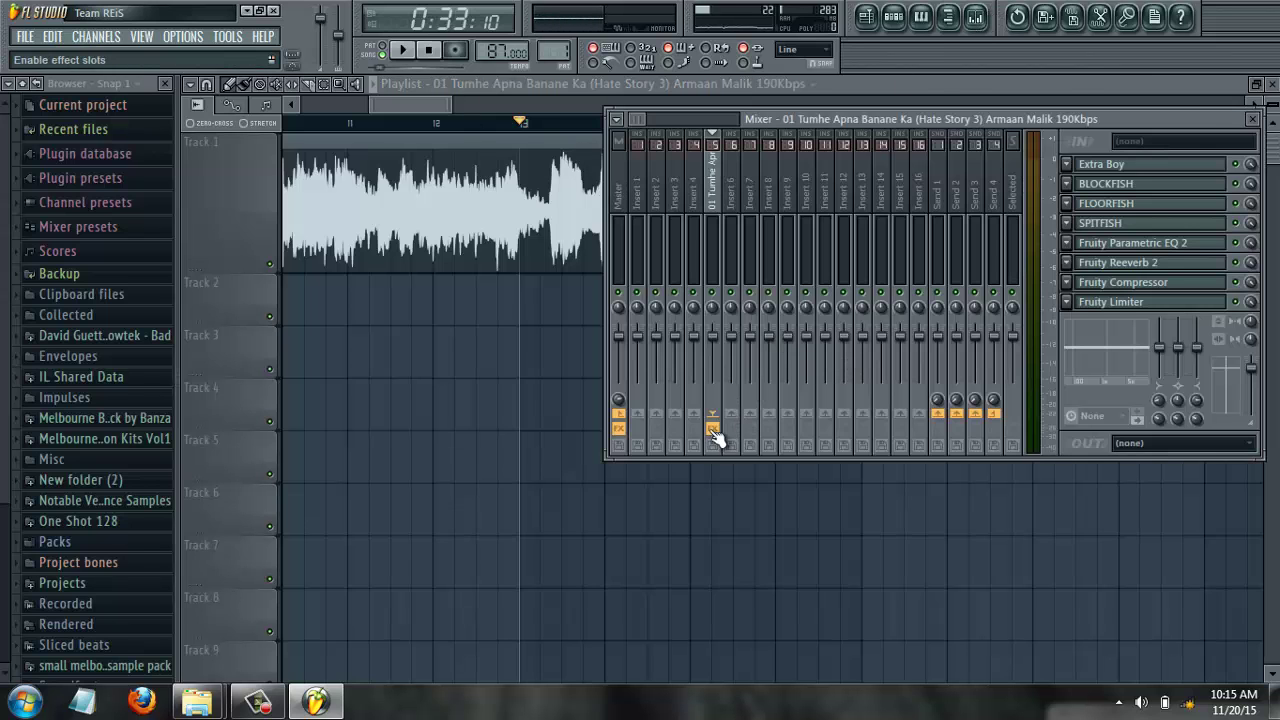
key("F9")
left_click(402, 50)
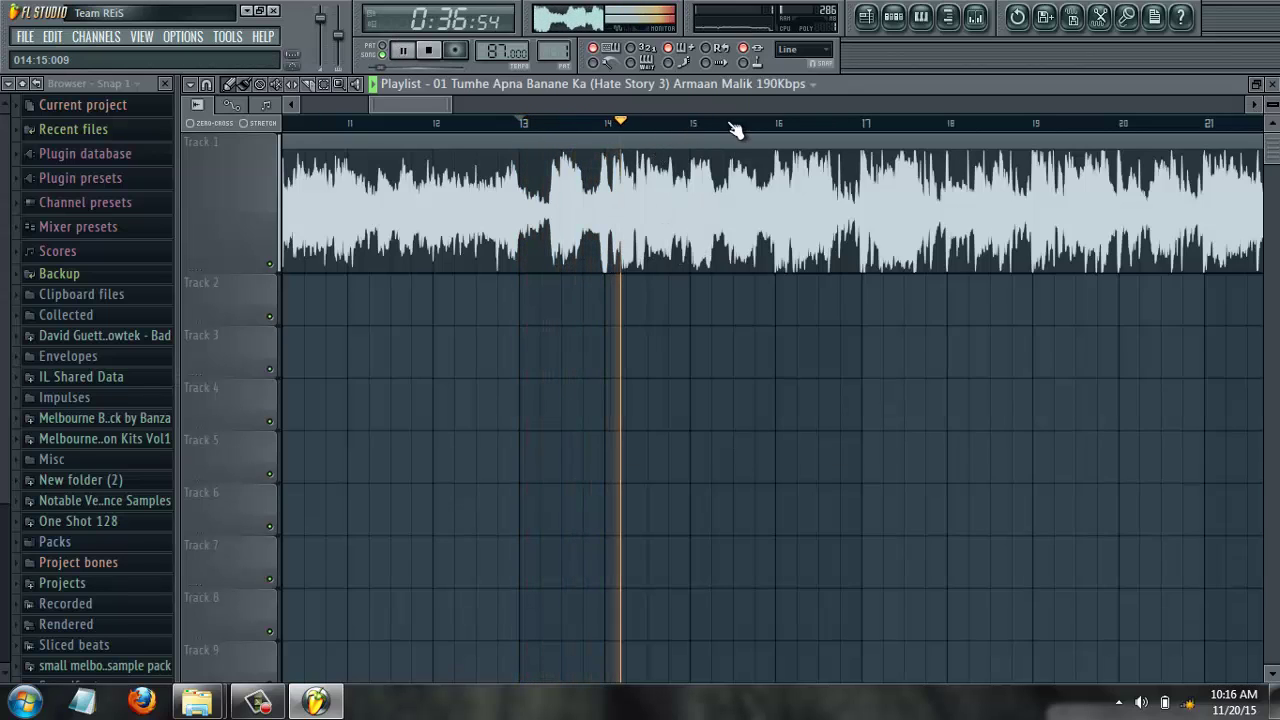
- Listen to the unprocessed song, replay it from bar 15 for comparison and stop playback
scroll(723, 123, "up", 2)
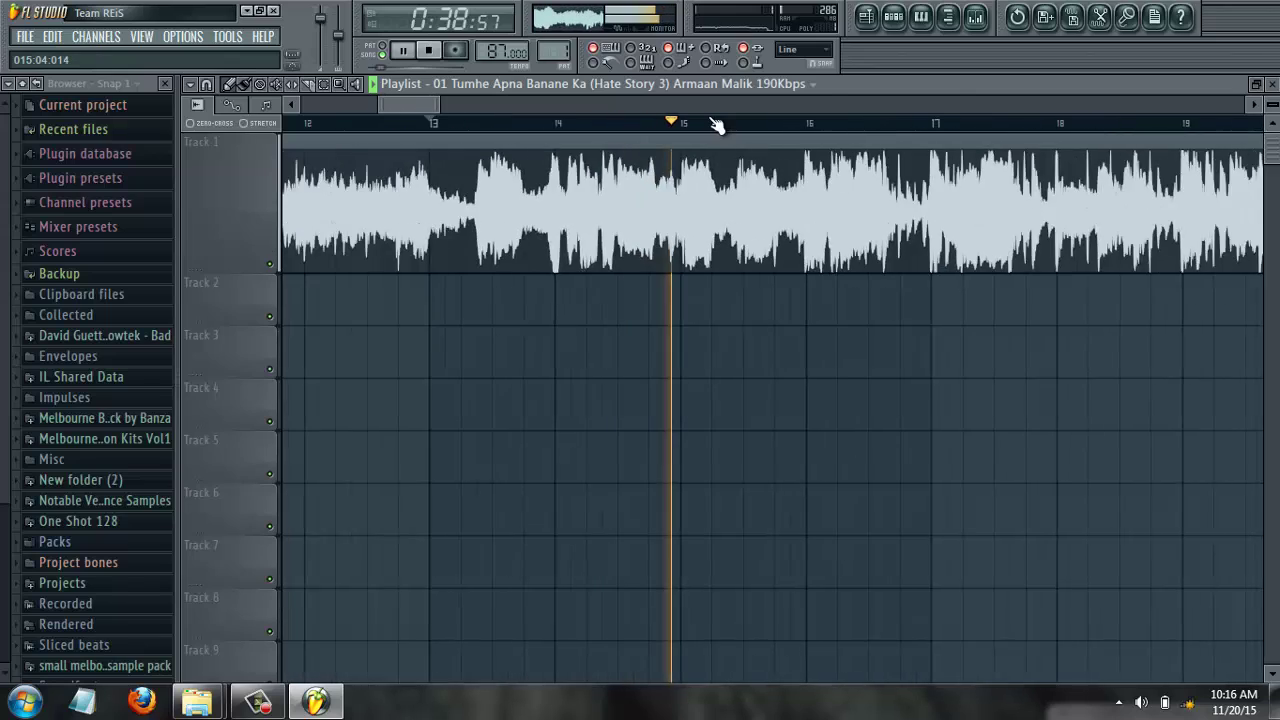
scroll(716, 124, "down", 3)
scroll(800, 124, "up", 2)
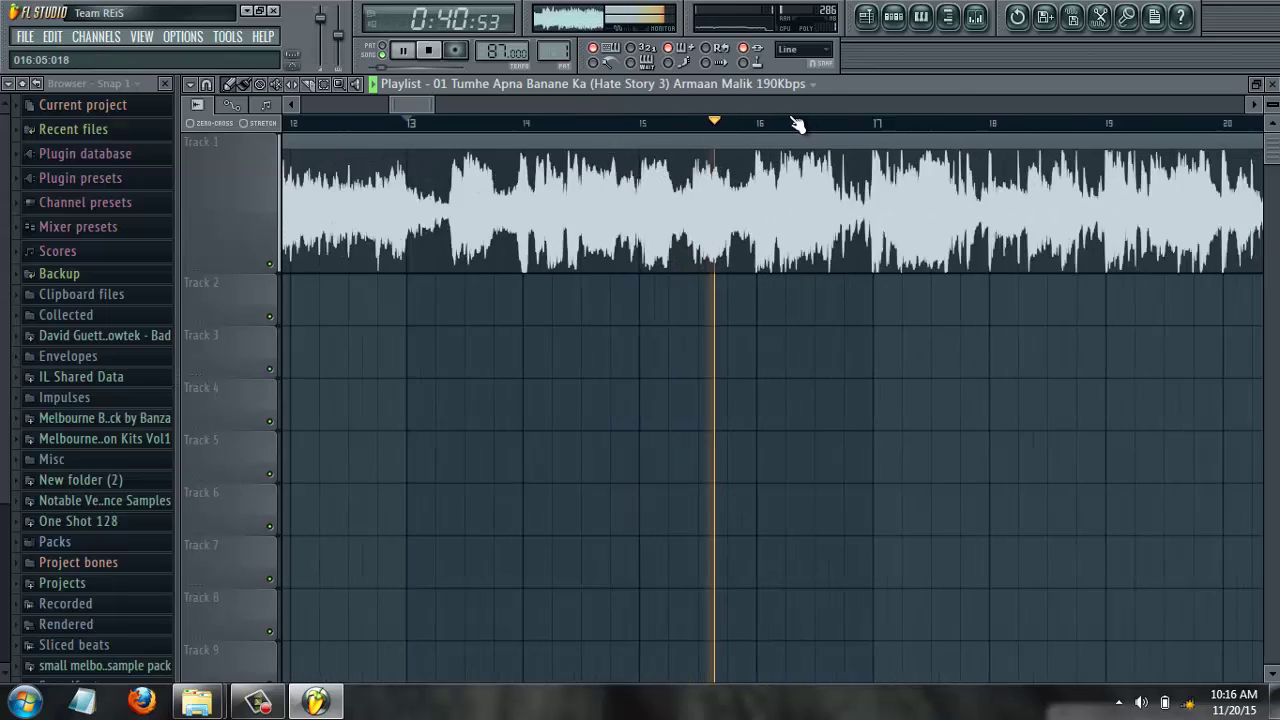
scroll(797, 124, "up", 1)
scroll(797, 124, "down", 1)
scroll(814, 126, "up", 3)
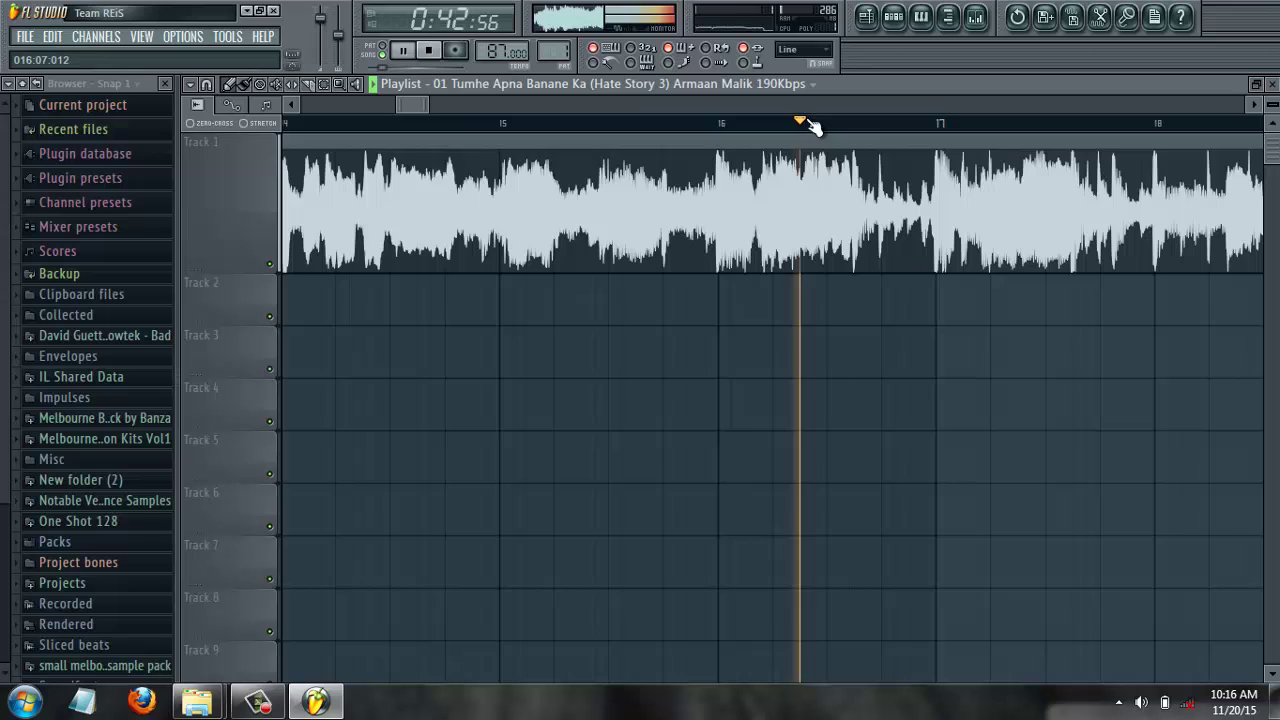
scroll(812, 124, "down", 2)
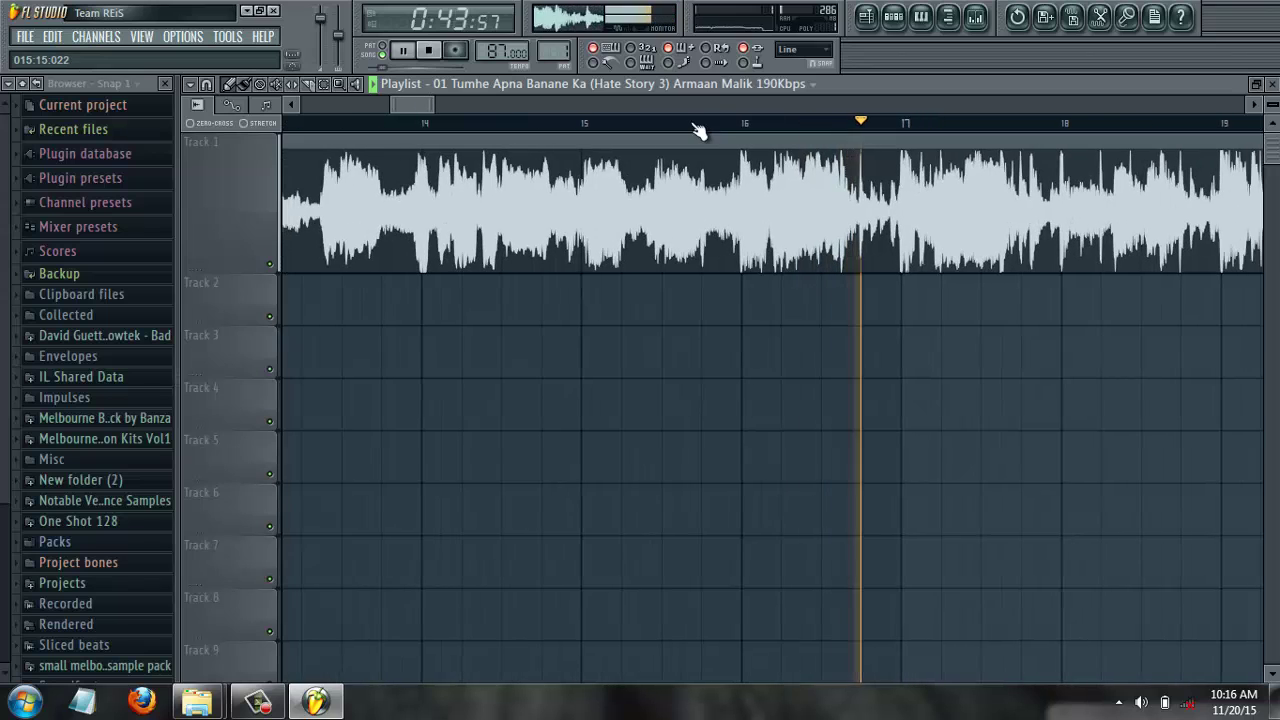
left_click(580, 124)
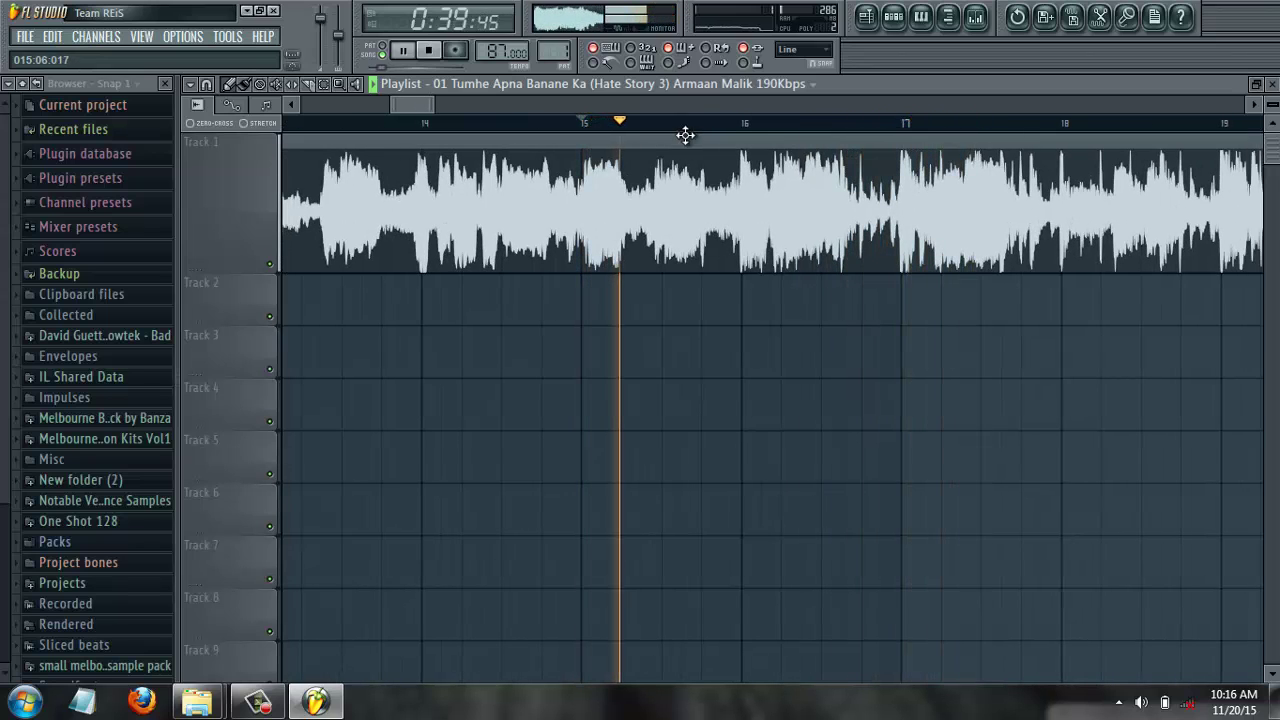
scroll(749, 130, "up", 2)
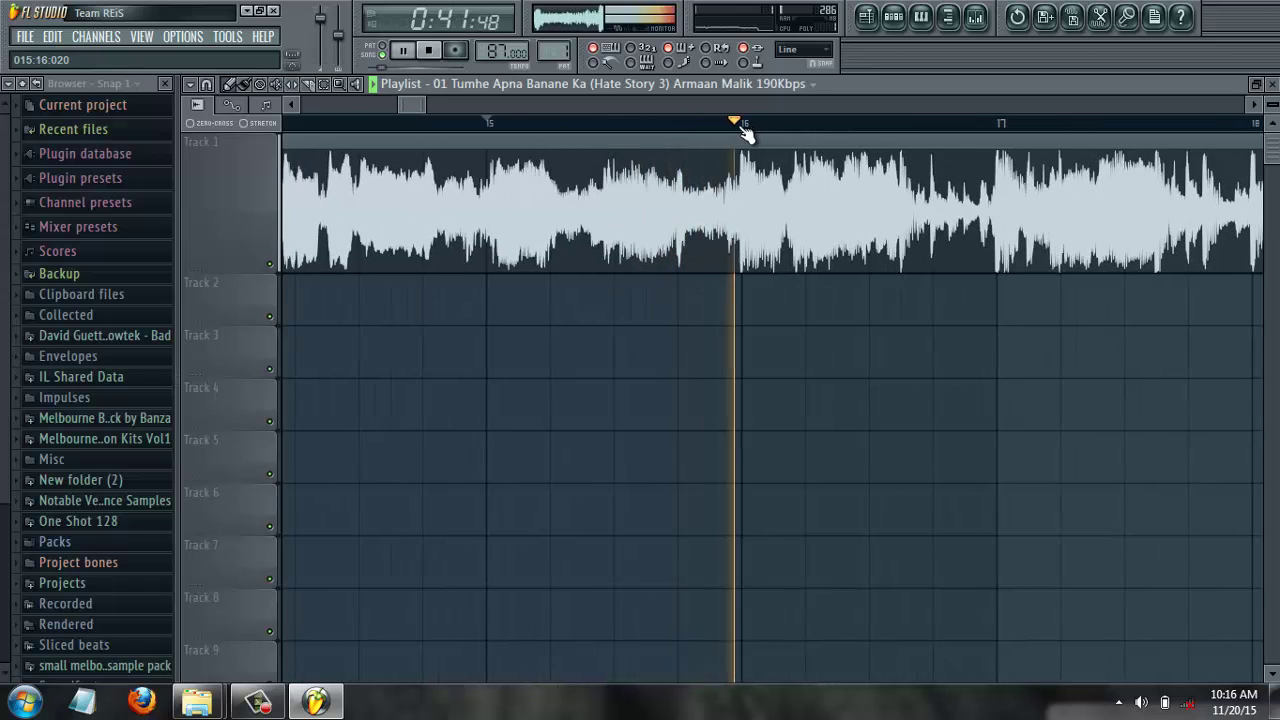
scroll(748, 131, "down", 2)
key("space")
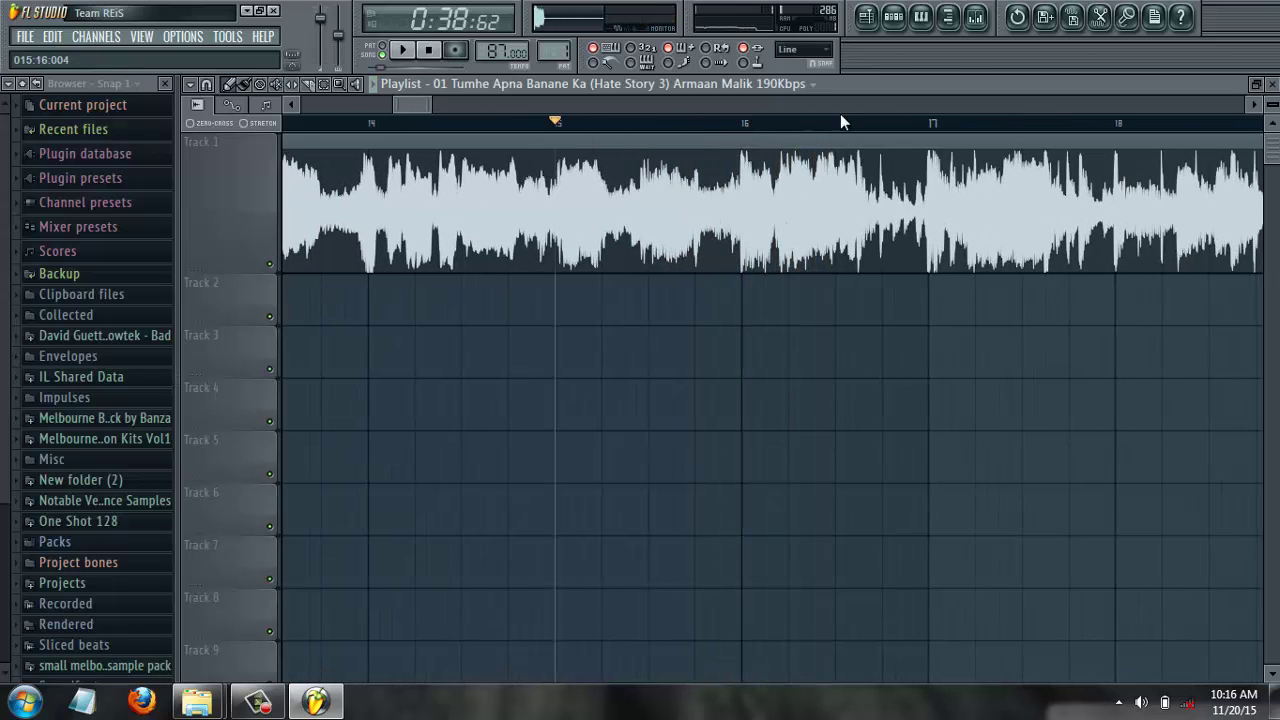
- Show the effects chain on the song's mixer track, hide the mixer, play the song from bar 15 and stop
left_click(975, 17)
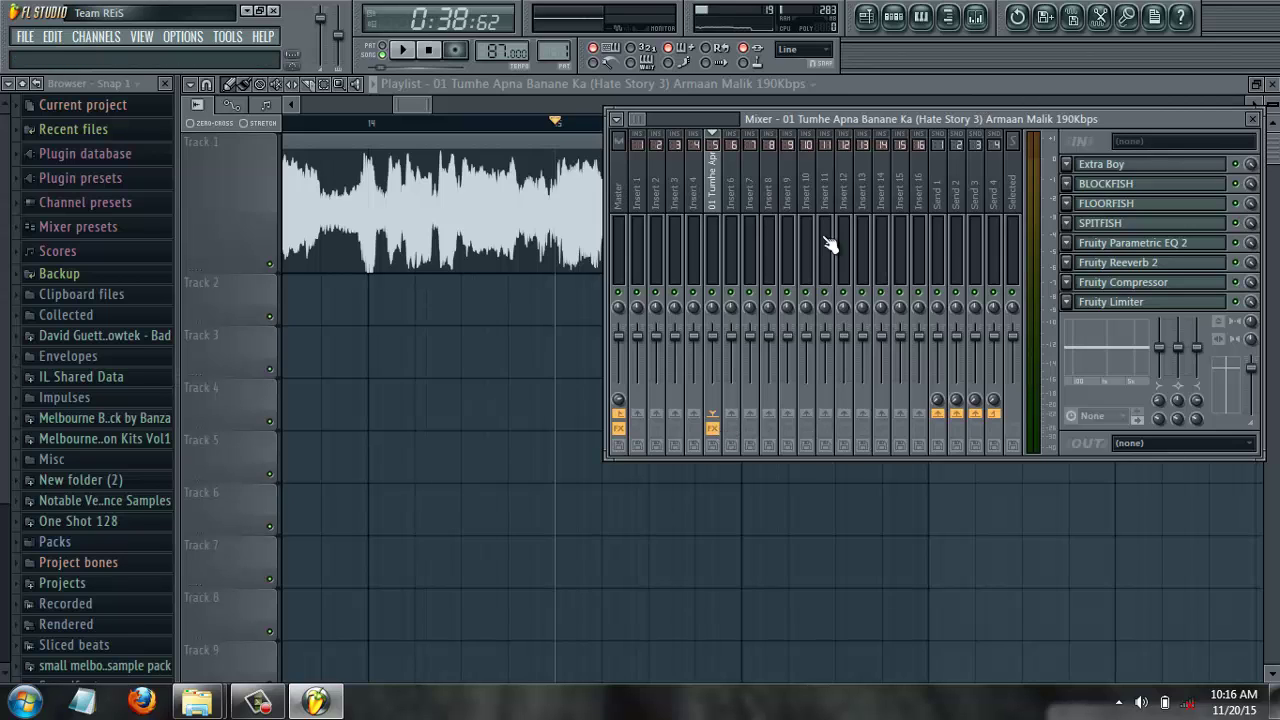
key("F9")
left_click(406, 52)
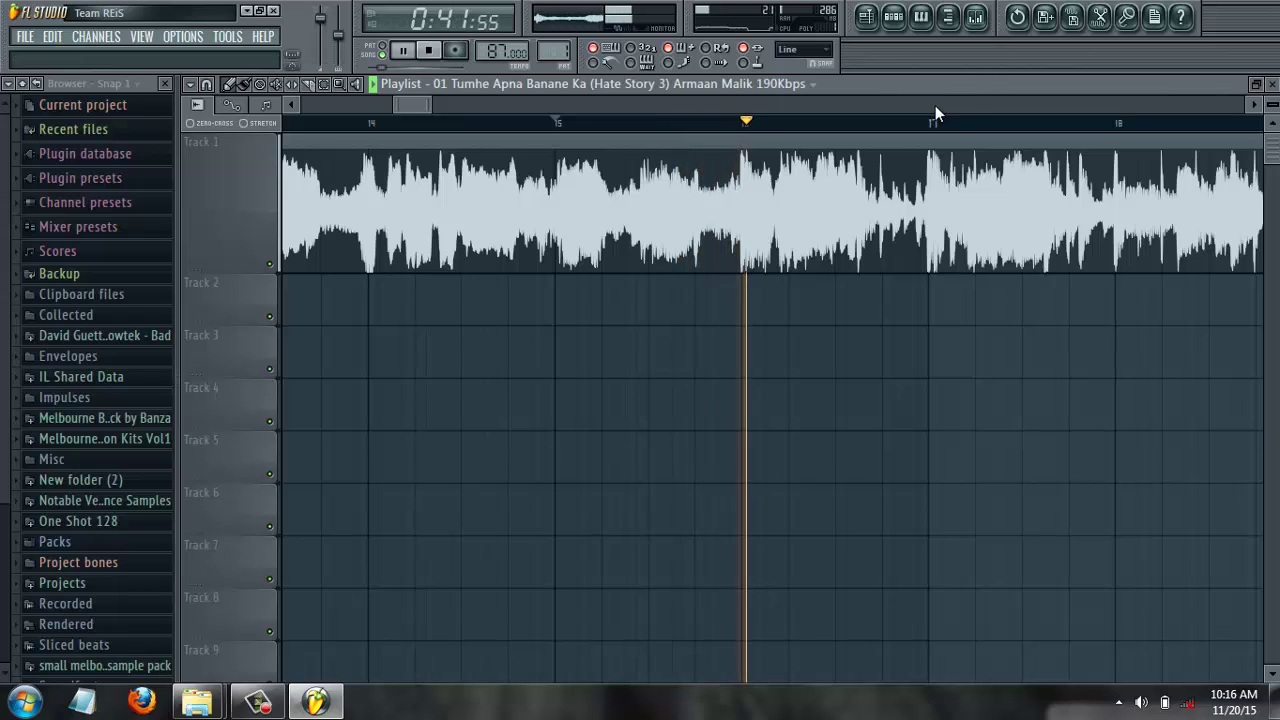
scroll(938, 125, "down", 5)
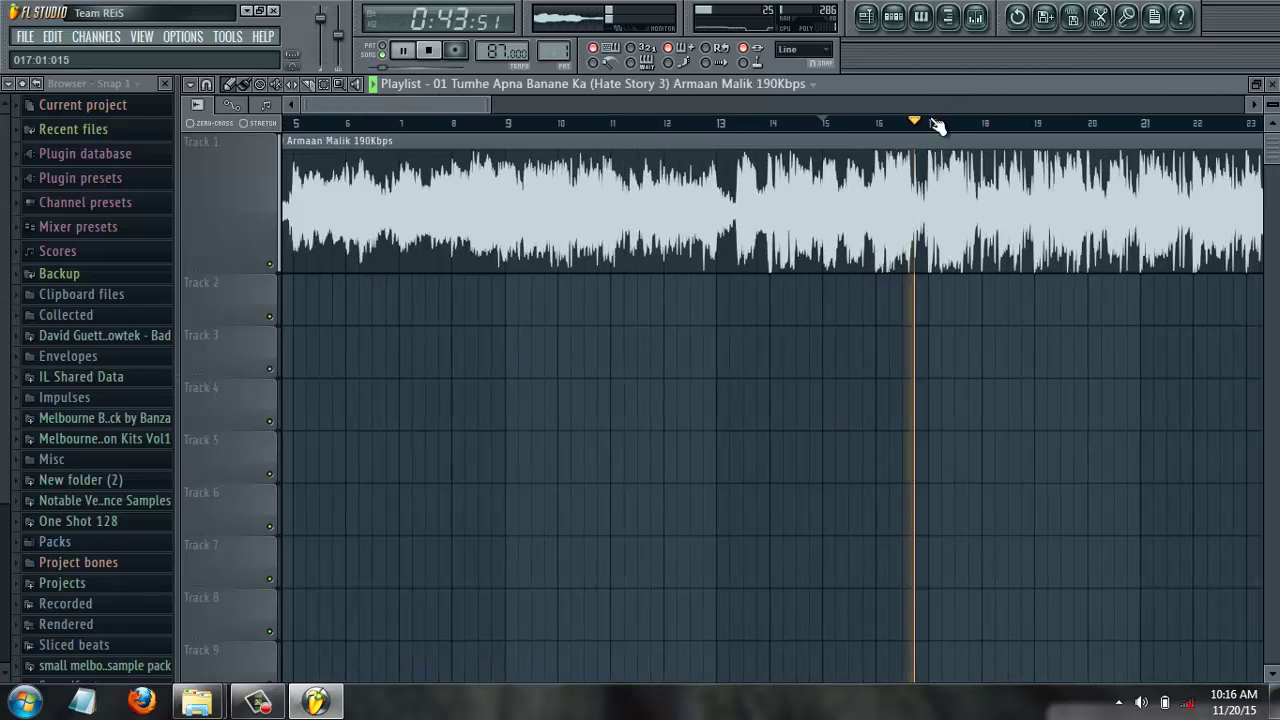
key("space")
- Play the last part of the song from about bar 105 to listen to its ending
scroll(938, 125, "down", 4)
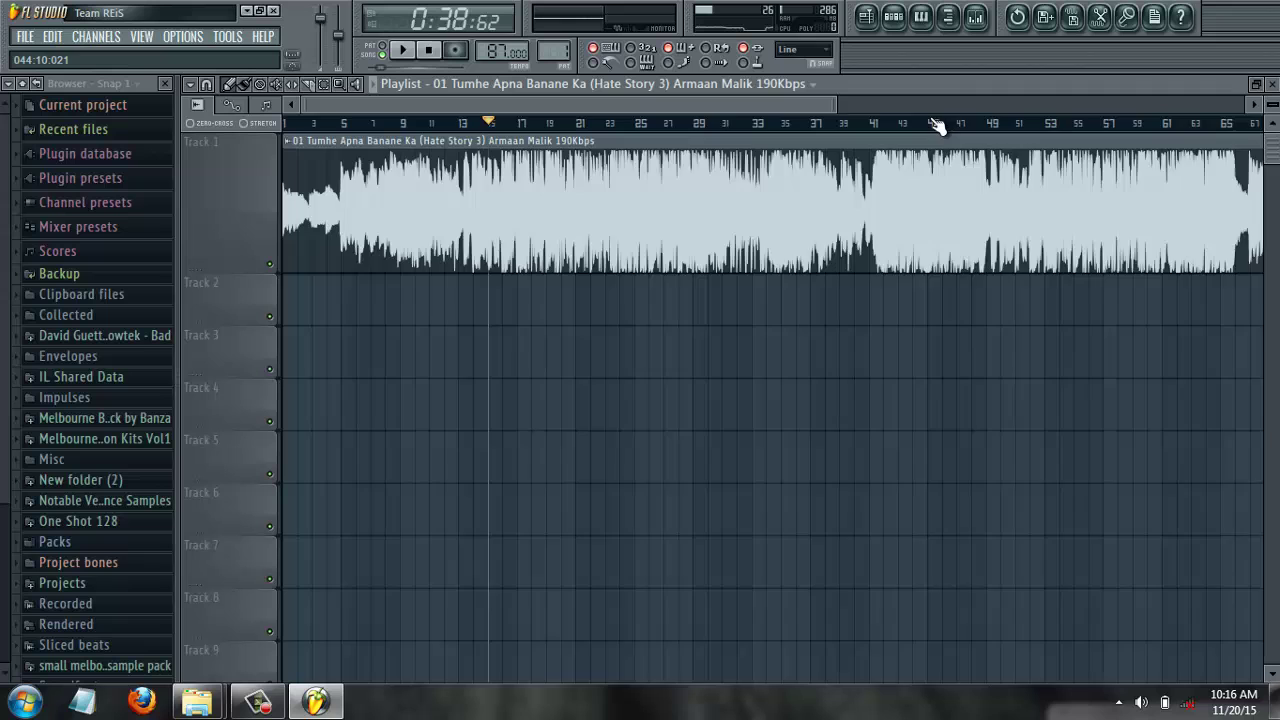
left_click_drag(984, 106, 1177, 99)
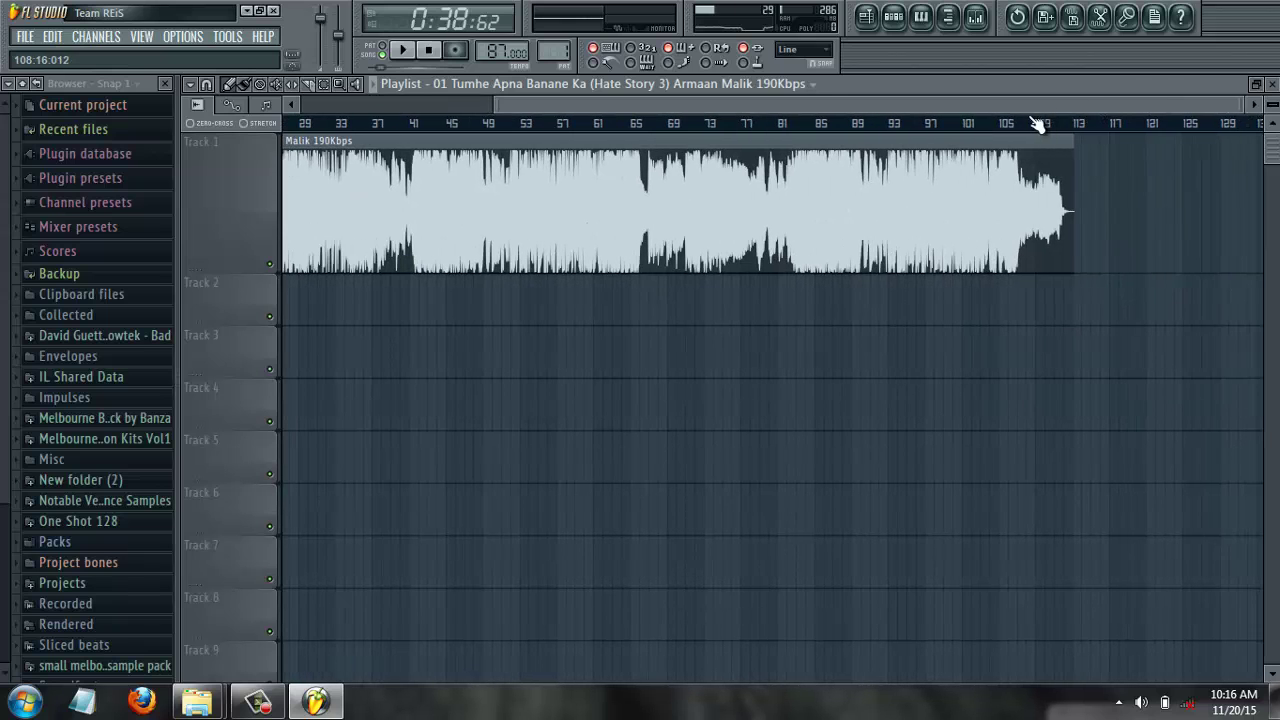
left_click(998, 128)
key("space")
scroll(995, 130, "up", 4)
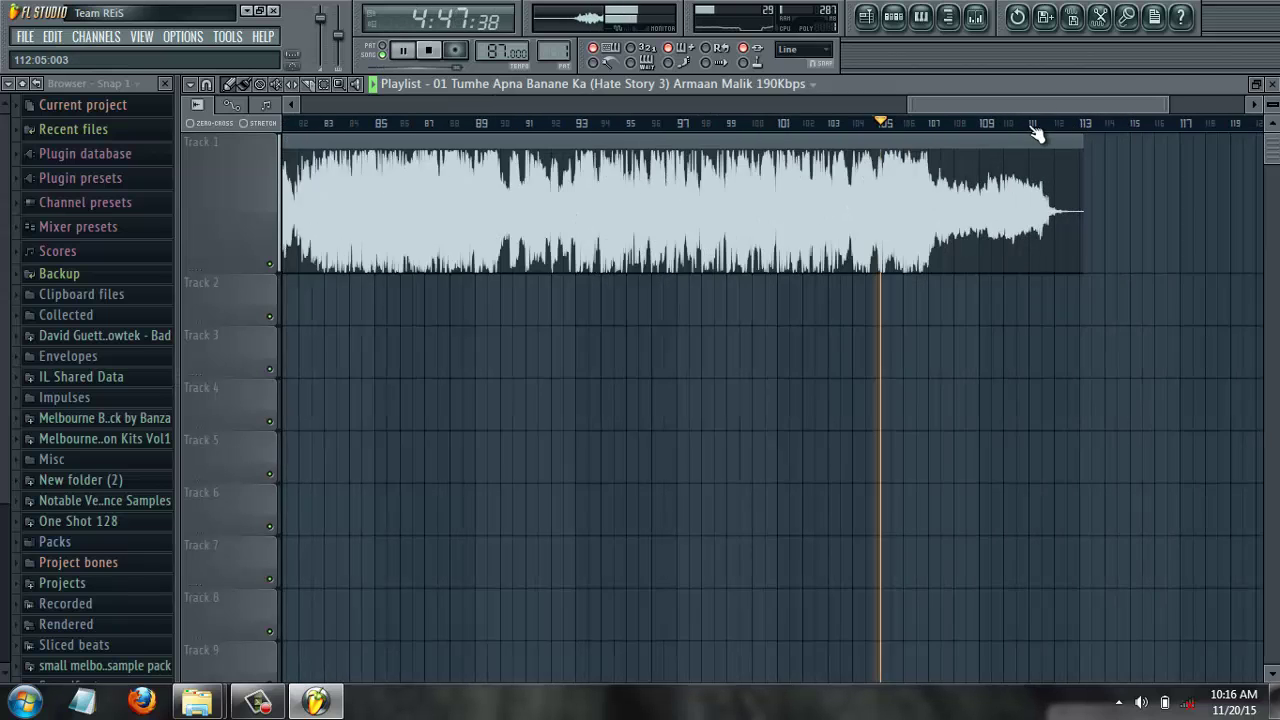
scroll(1080, 140, "up", 3)
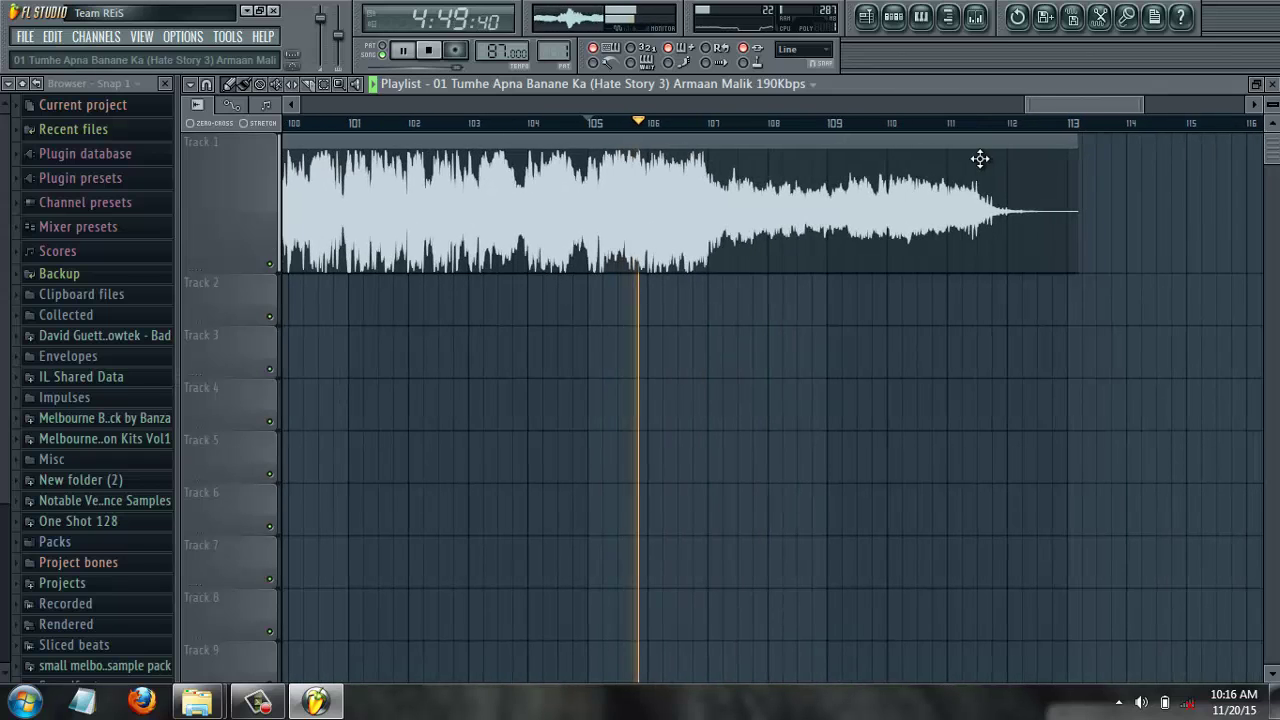
- Set the height of playlist Track 1 to 100% and stop playback
right_click(210, 177)
mouse_move(300, 243)
left_click(376, 279)
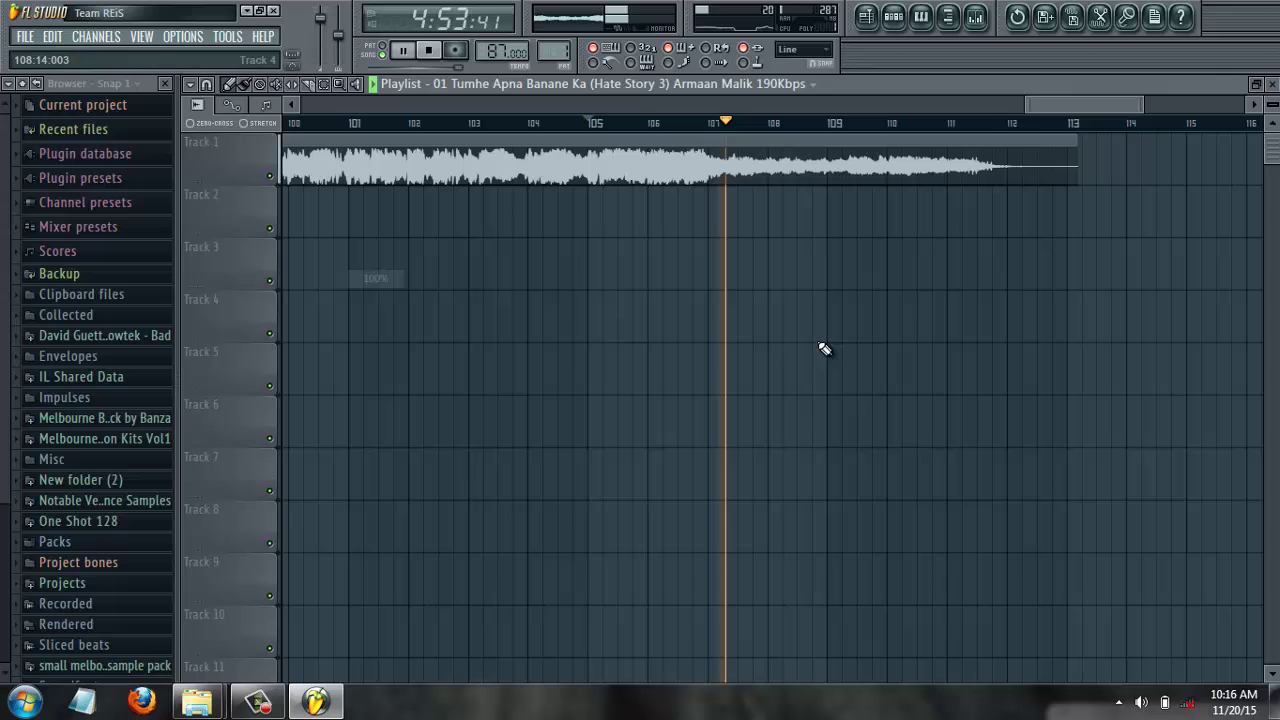
left_click(229, 85)
right_click(1043, 149)
key("space")
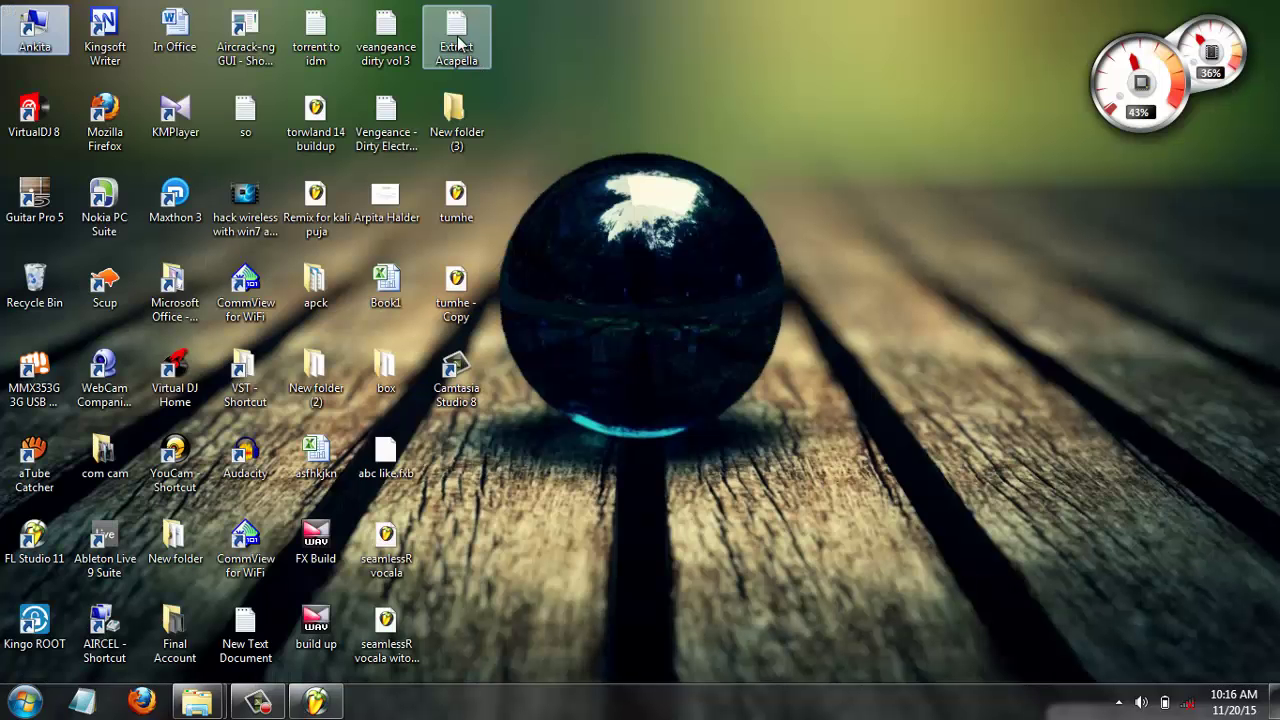
- Open the Extract Acapella text file from the desktop in Notepad, maximize it, and review the required plugins and the closing message
double_click(455, 30)
double_click(560, 38)
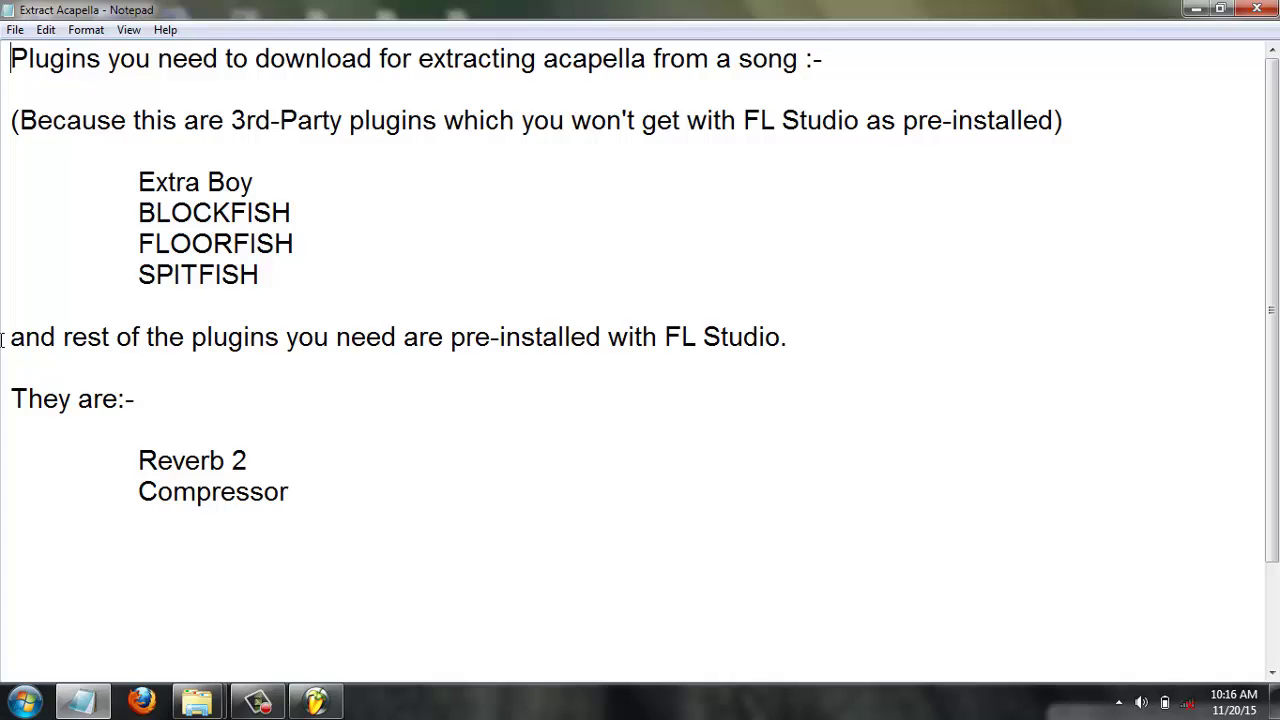
left_click(312, 491)
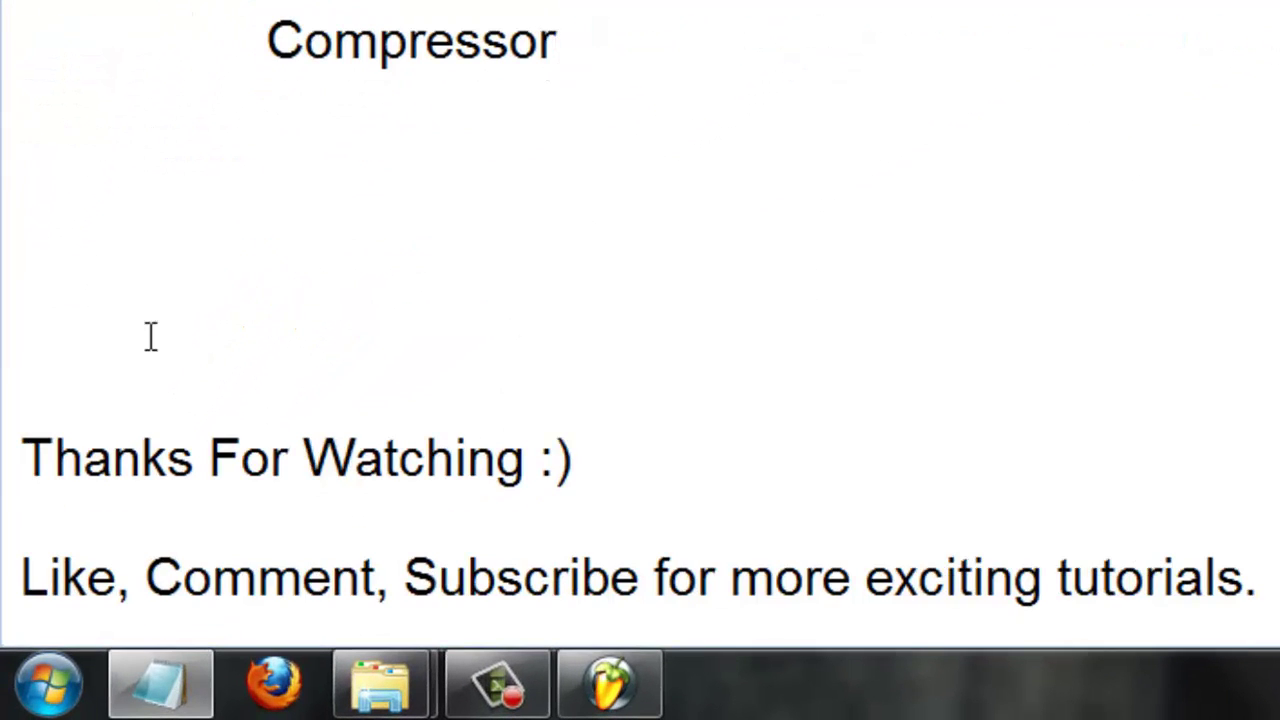
left_click_drag(27, 437, 632, 462)
left_click_drag(20, 578, 1246, 578)
left_click(1057, 557)
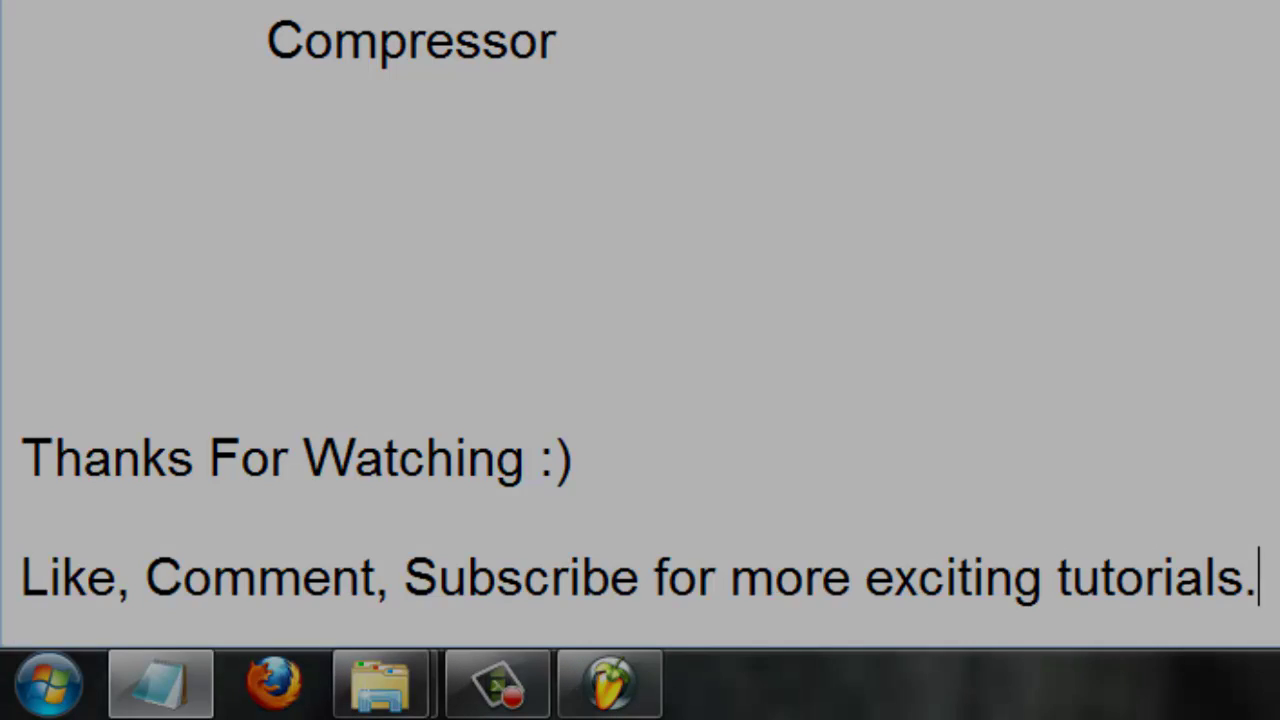